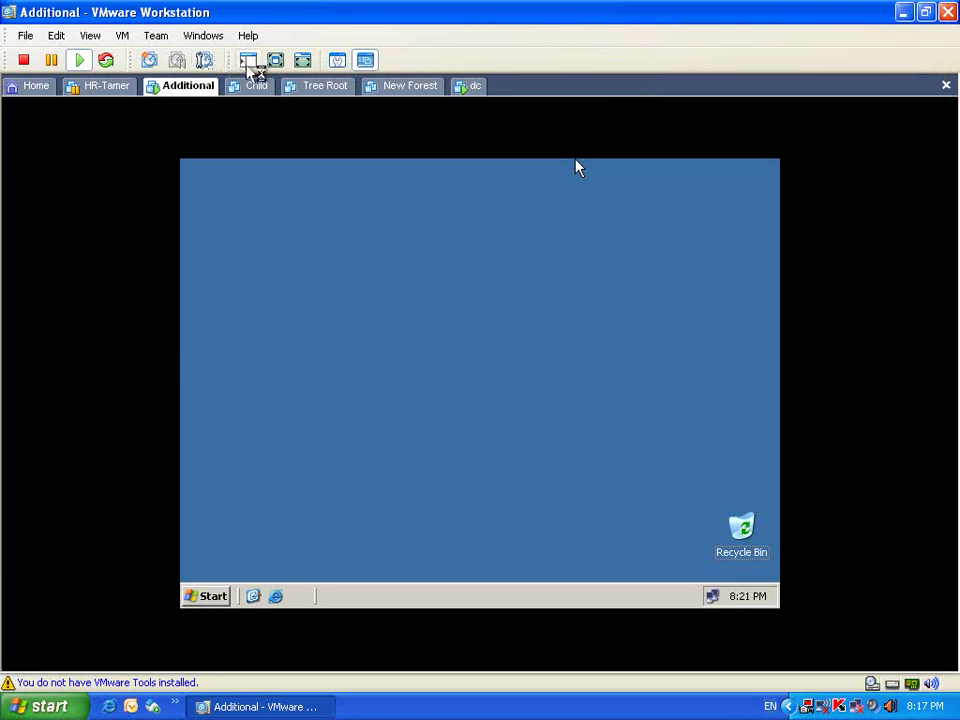
# Step: Switch the Additional virtual machine to full-screen mode from the VMware toolbar
pyautogui.click(276, 62)
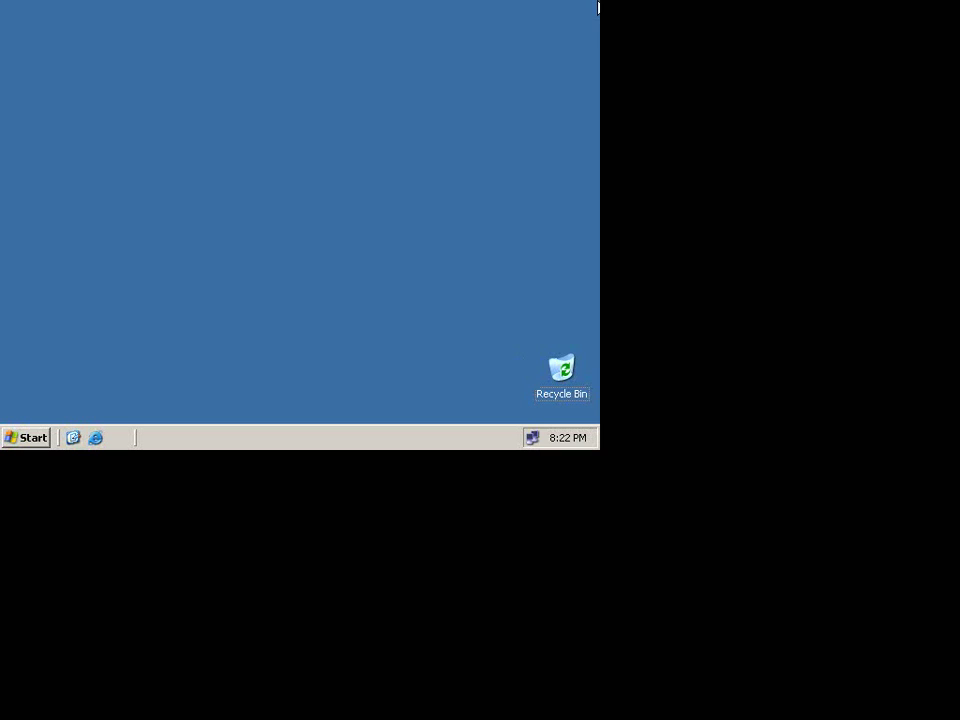
pyautogui.click(24, 440)
pyautogui.rightClick(270, 76)
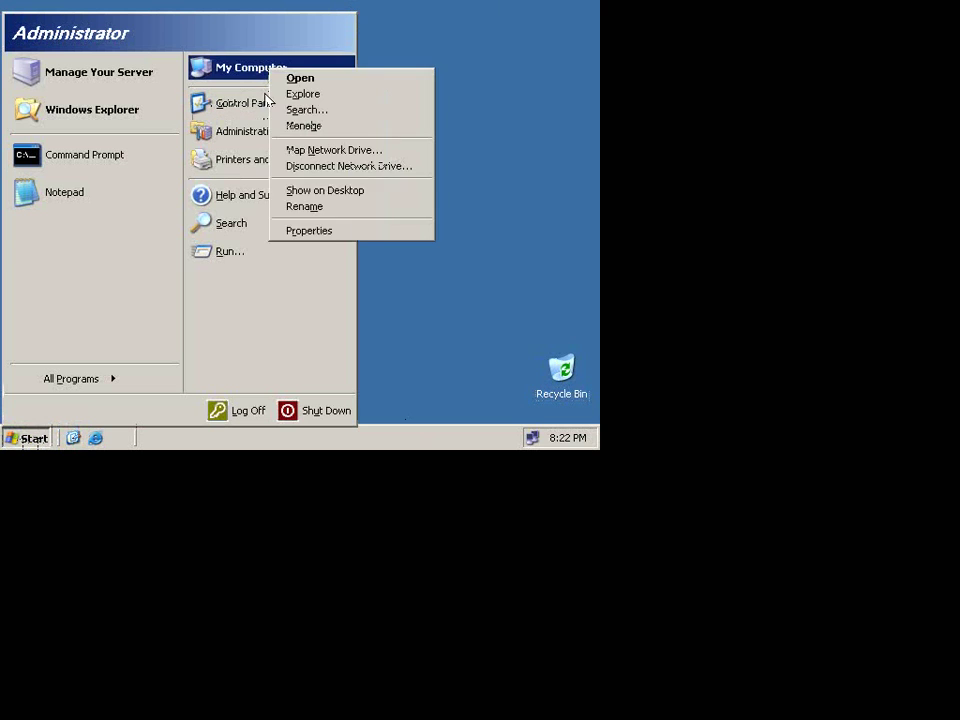
pyautogui.click(320, 230)
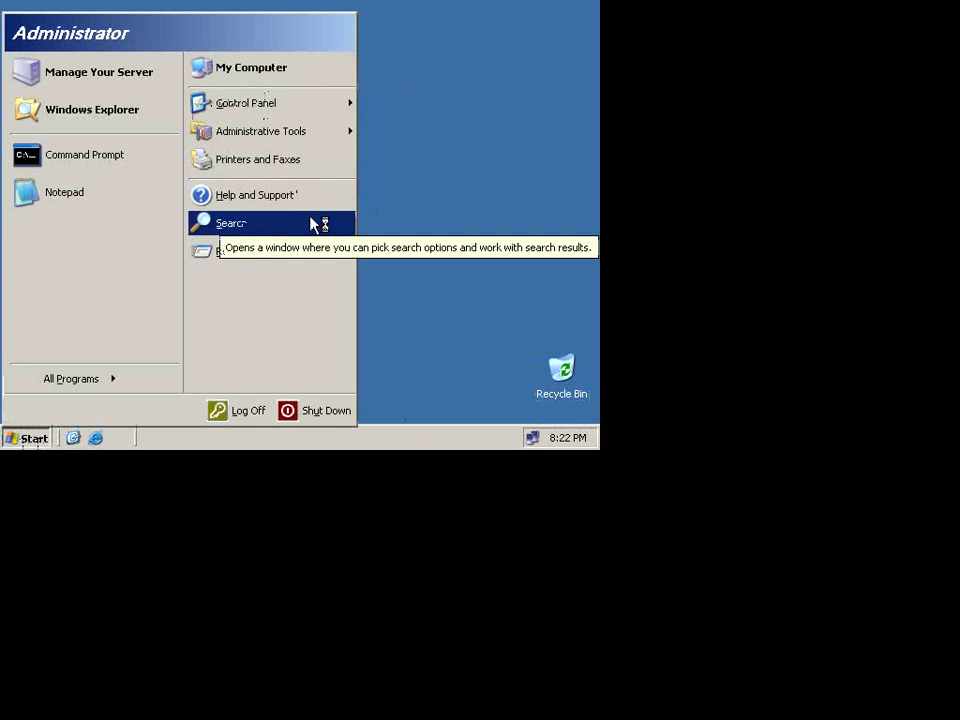
pyautogui.click(249, 40)
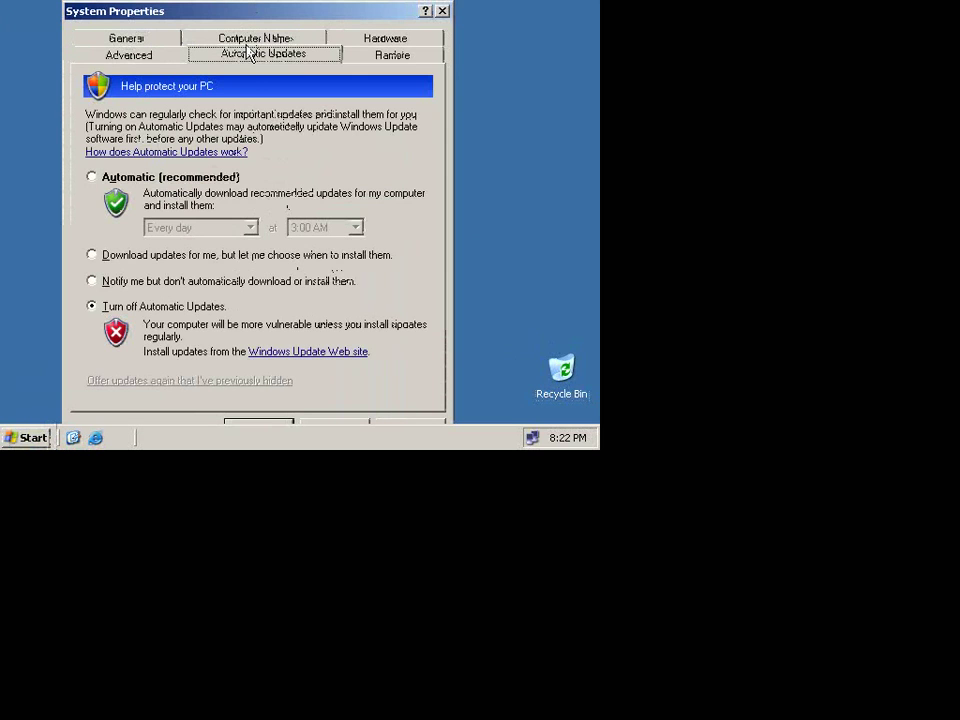
pyautogui.click(253, 37)
pyautogui.click(254, 40)
pyautogui.click(254, 40)
pyautogui.moveTo(204, 177); pyautogui.dragTo(270, 184)
pyautogui.click(442, 10)
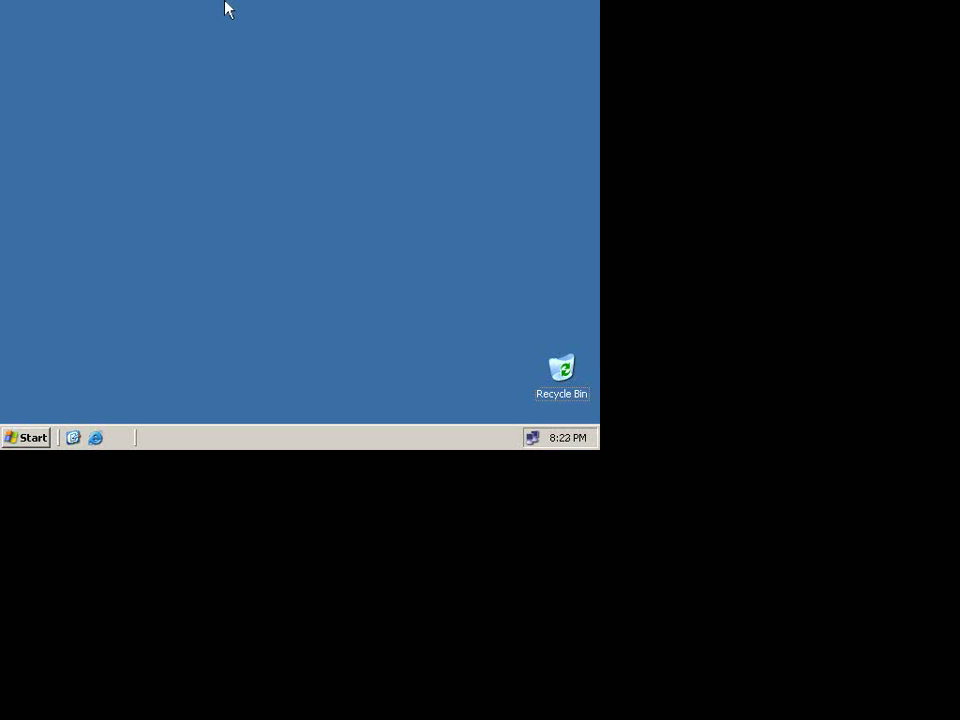
# Step: Review the guest's TCP/IP settings (192.168.1.39, DNS 192.168.1.29) and close them unchanged
pyautogui.moveTo(535, 442)
pyautogui.doubleClick(533, 439)
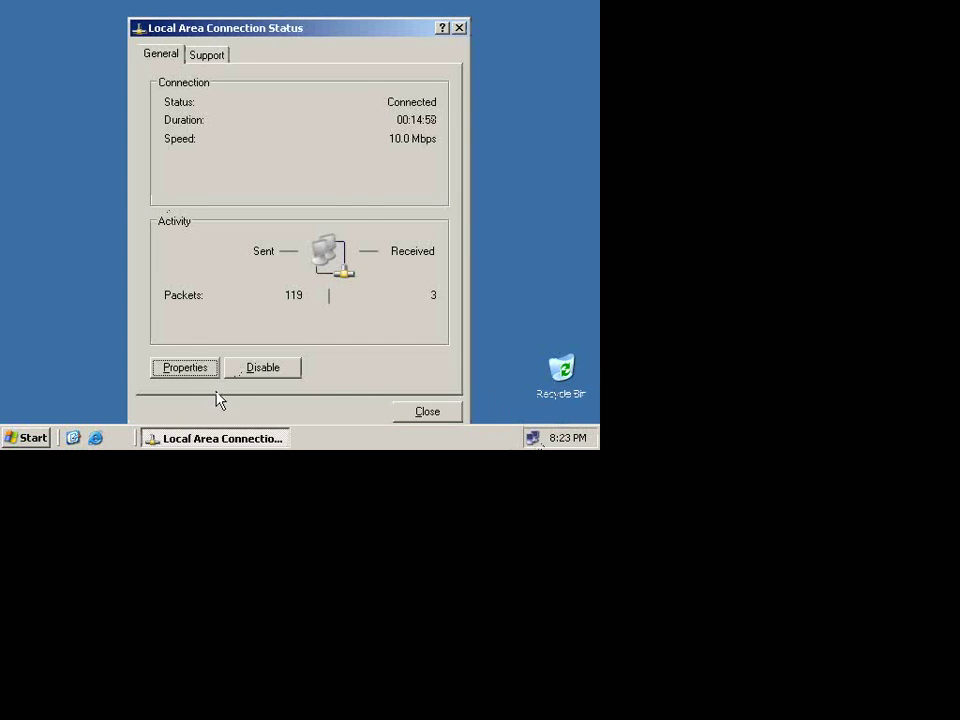
pyautogui.click(185, 367)
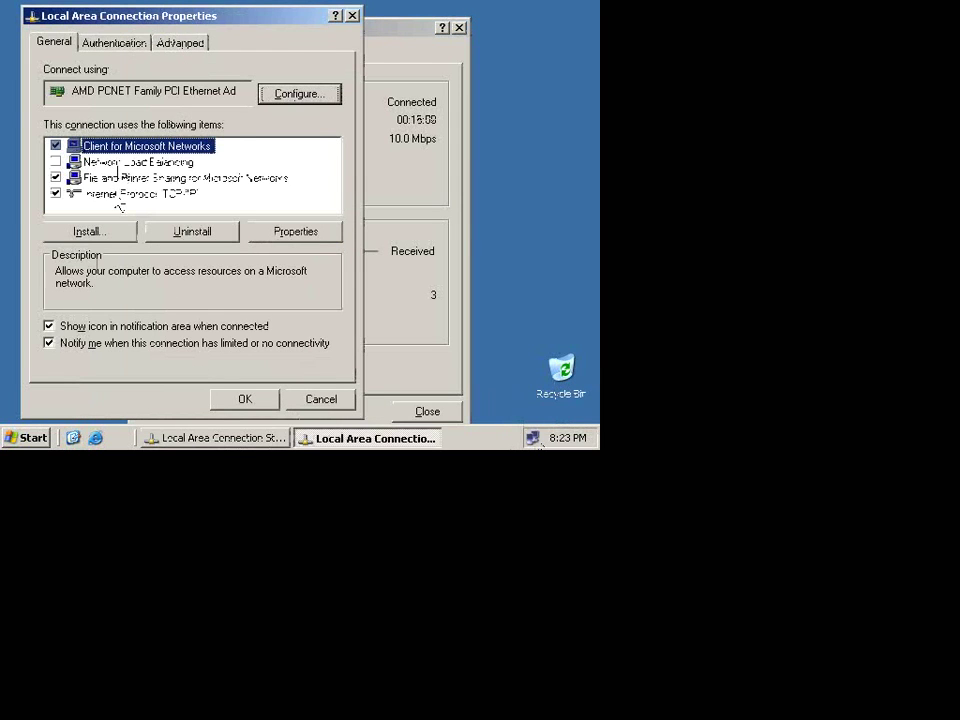
pyautogui.doubleClick(115, 193)
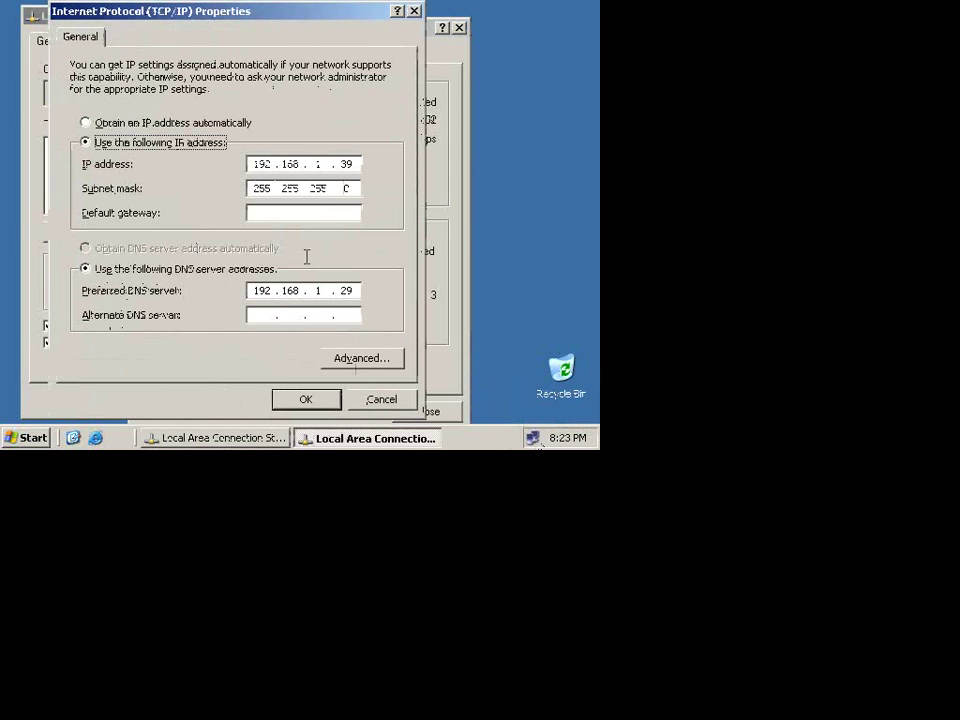
pyautogui.click(378, 400)
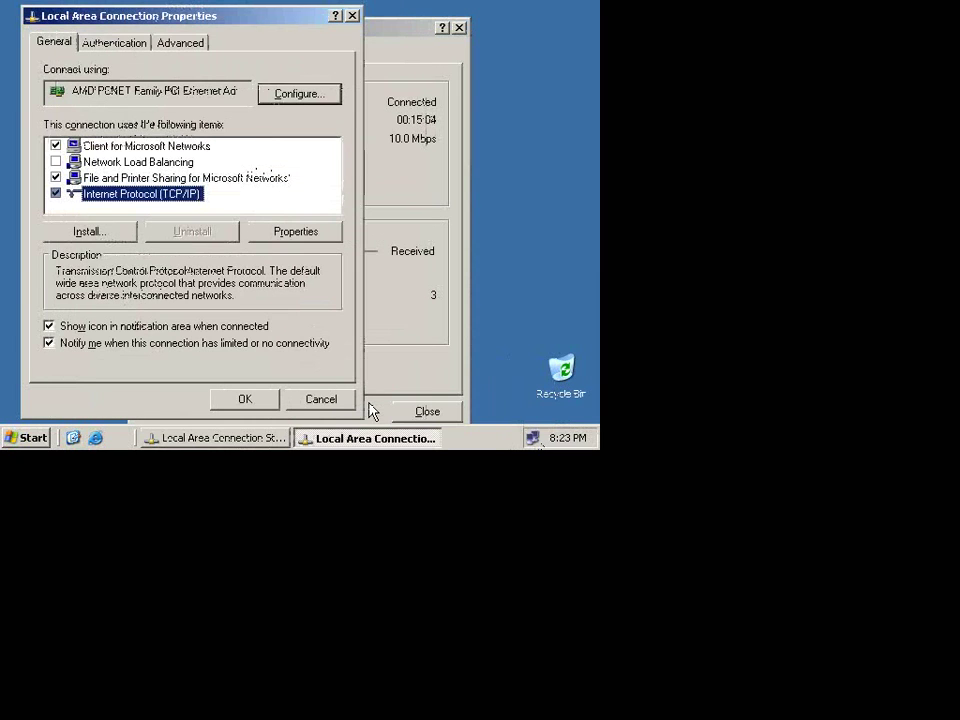
pyautogui.click(318, 402)
pyautogui.click(411, 412)
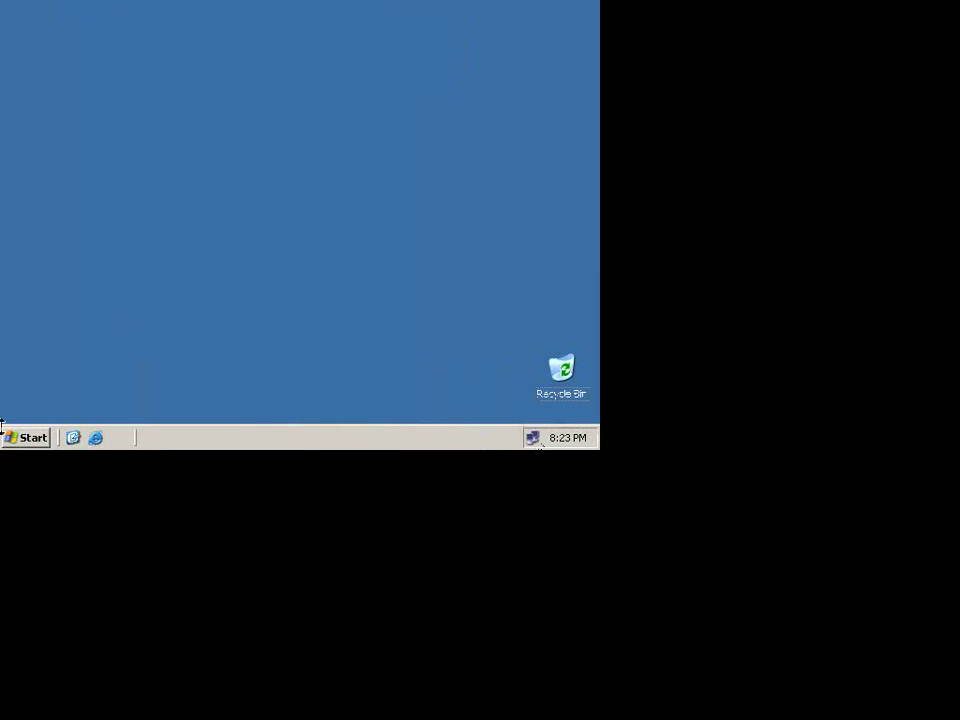
pyautogui.click(34, 440)
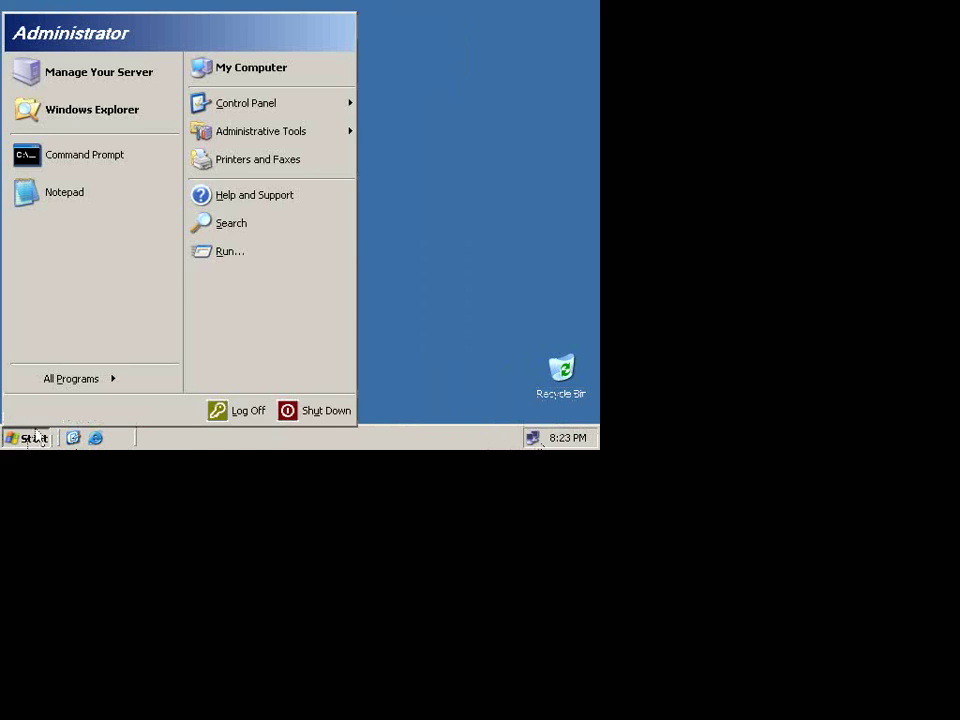
# Step: Launch the Active Directory Installation Wizard with dcpromo from Run, keeping the VM full screen
pyautogui.click(210, 253)
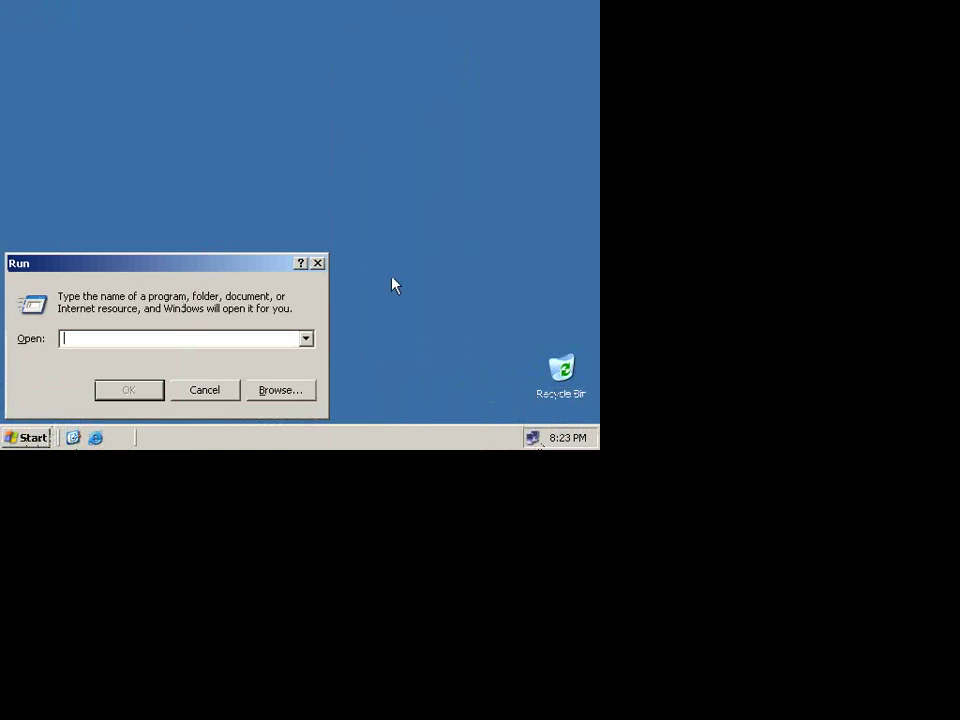
pyautogui.write('ccpromo')
pyautogui.press('Return')
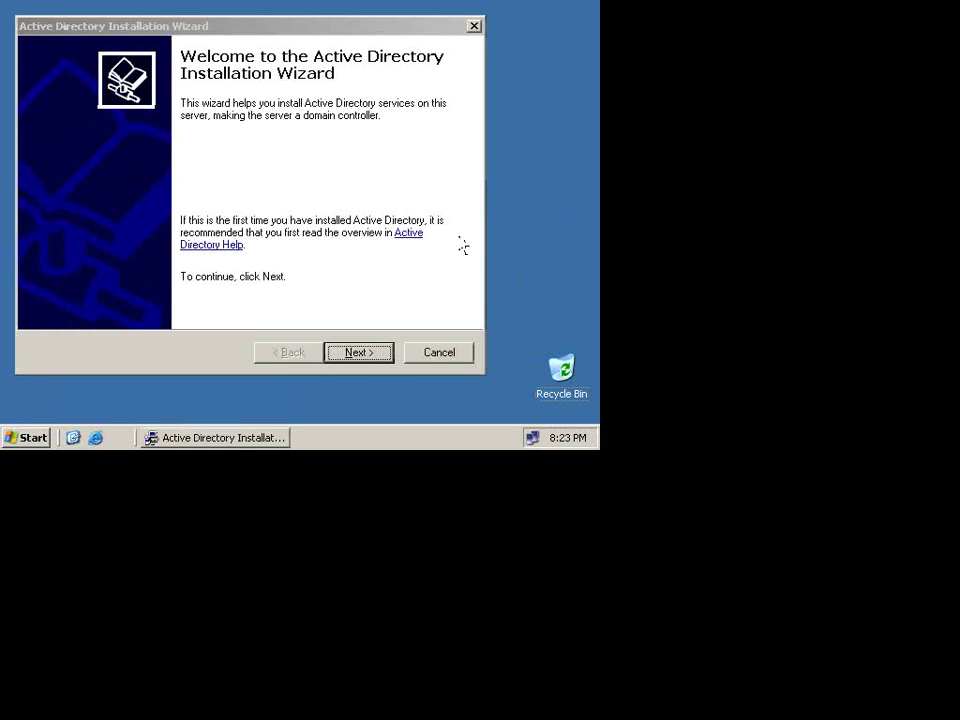
pyautogui.hotkey('ctrl', 'alt', 'Return')
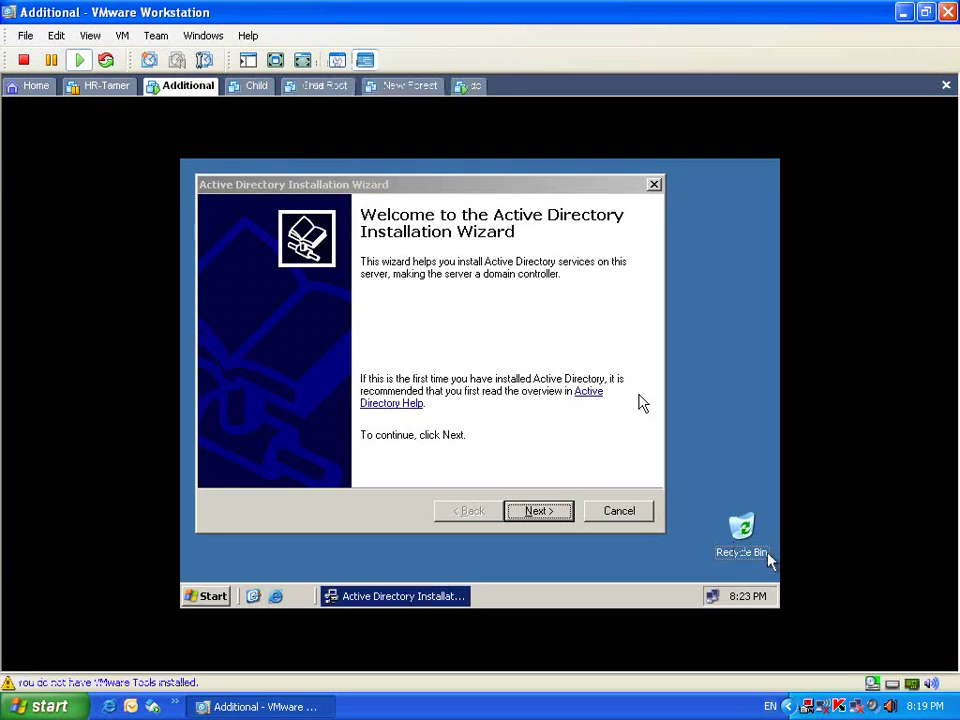
pyautogui.rightClick(806, 706)
pyautogui.click(848, 606)
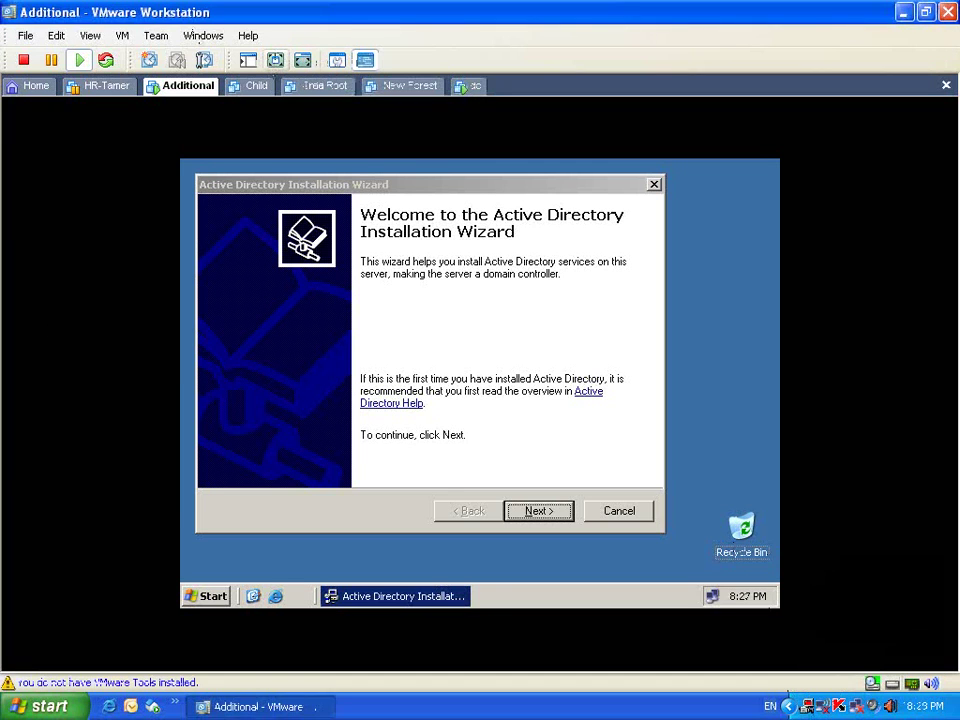
pyautogui.hotkey('ctrl', 'alt', 'Return')
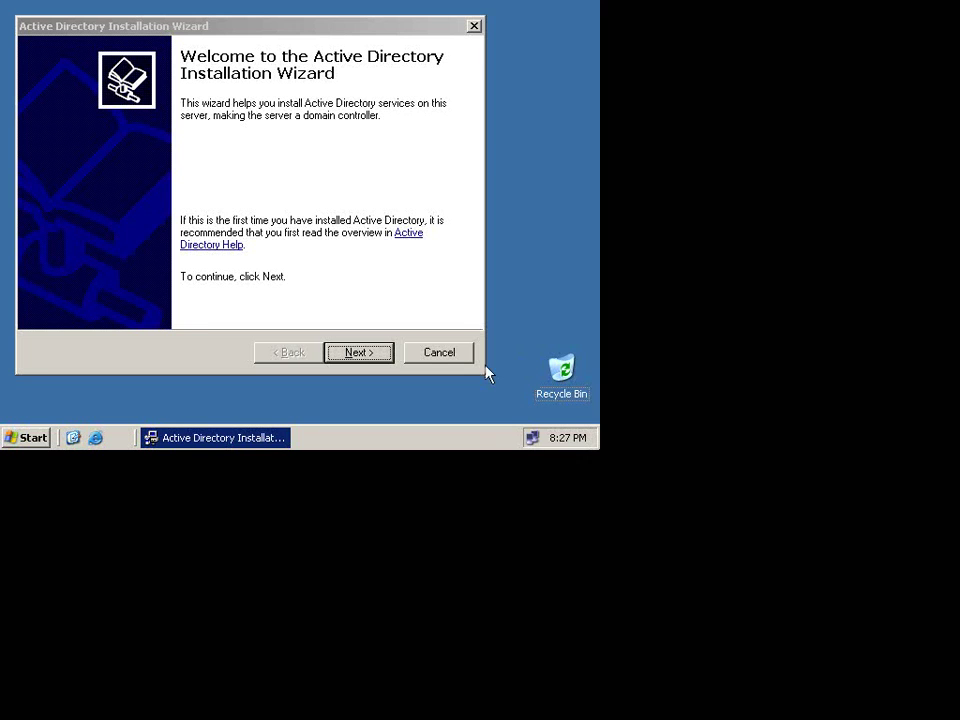
# Step: Choose 'Additional domain controller for an existing domain' and advance to Network Credentials
pyautogui.click(386, 354)
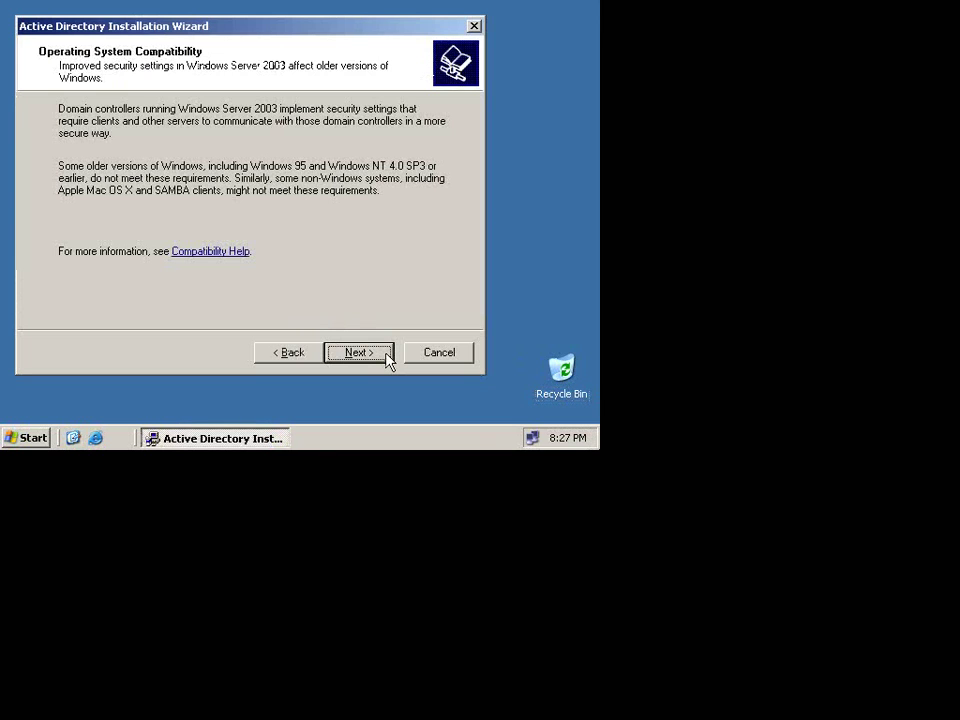
pyautogui.click(388, 359)
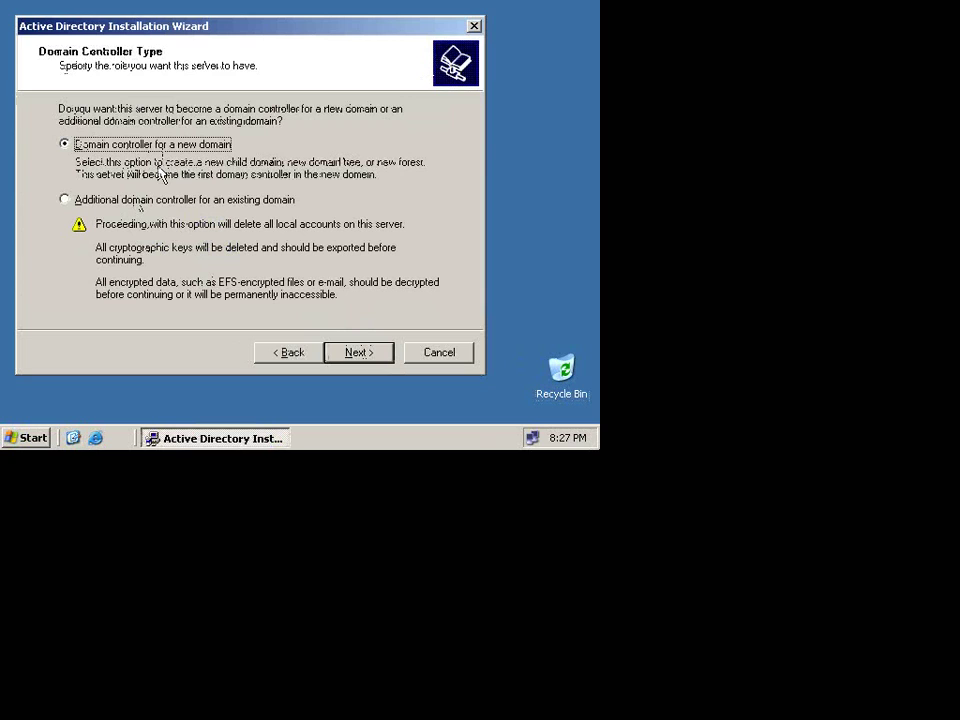
pyautogui.click(145, 202)
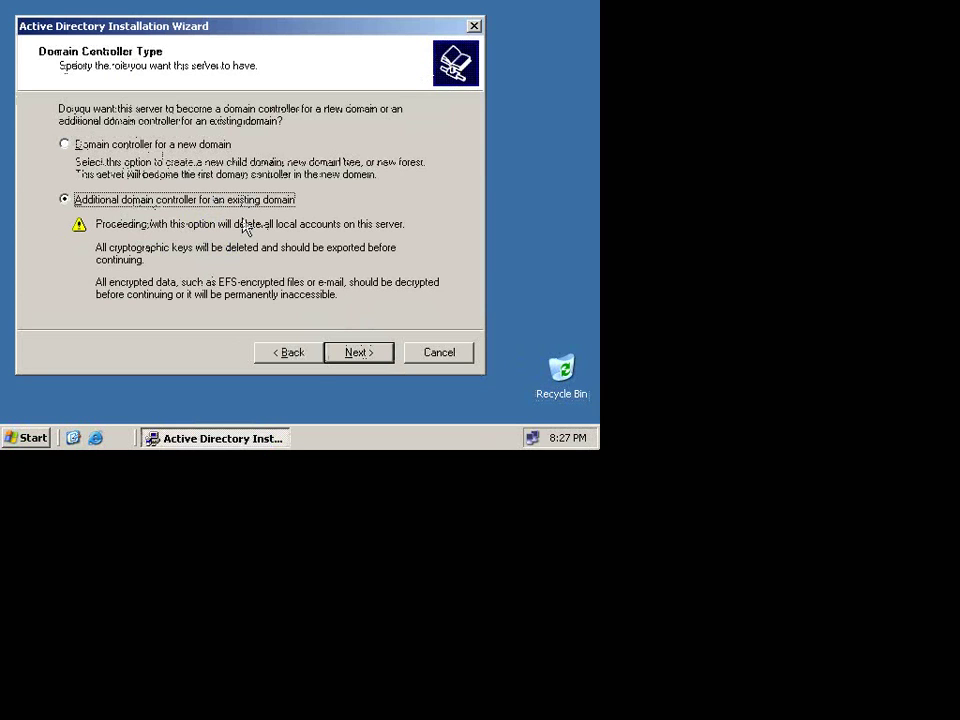
pyautogui.click(381, 360)
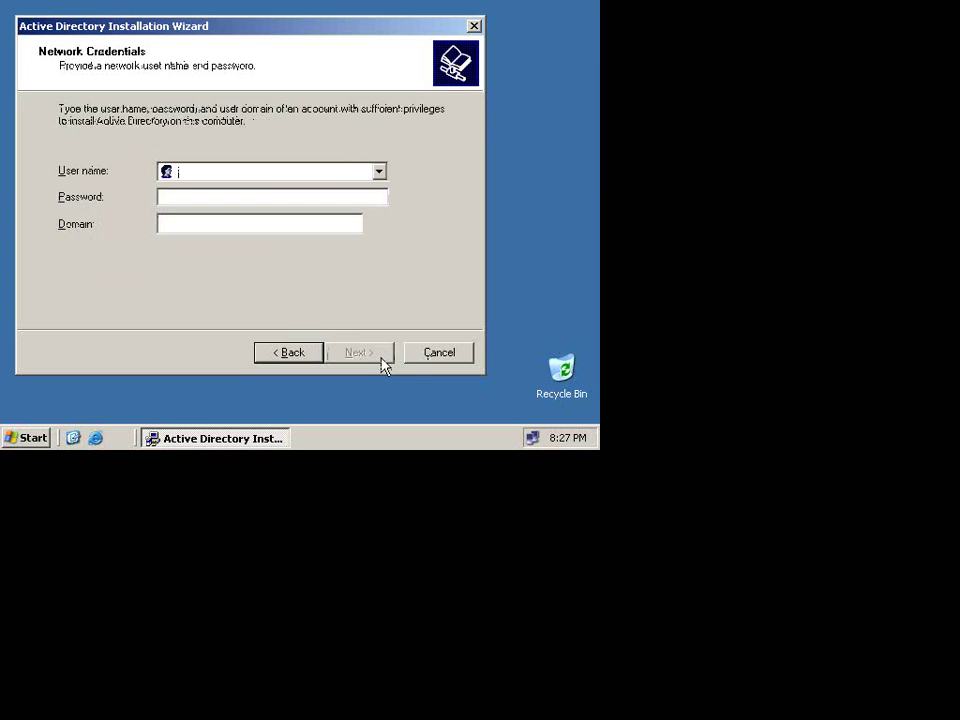
pyautogui.click(317, 360)
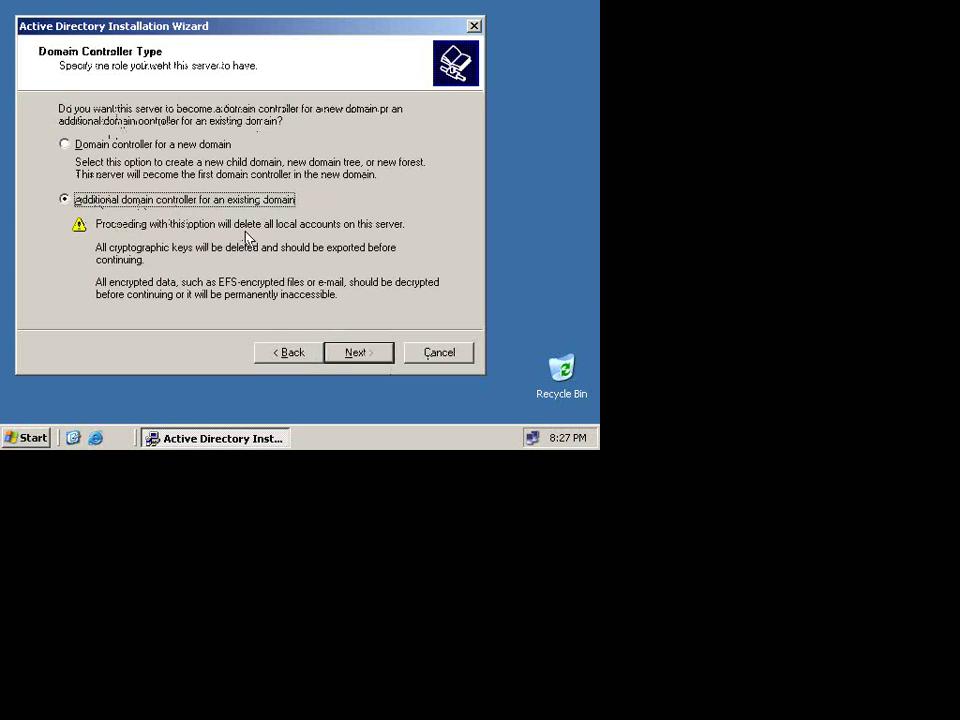
pyautogui.click(358, 355)
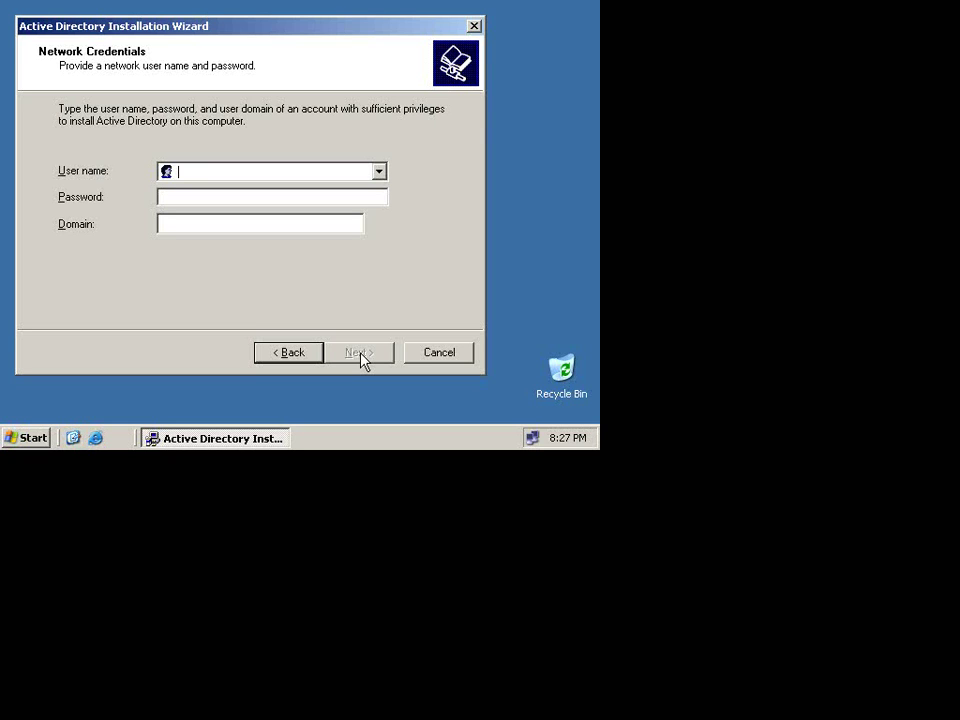
# Step: Submit the administrator user name and password with domain abc.com
pyautogui.write('administrator')
pyautogui.press('Tab')
pyautogui.write('p')
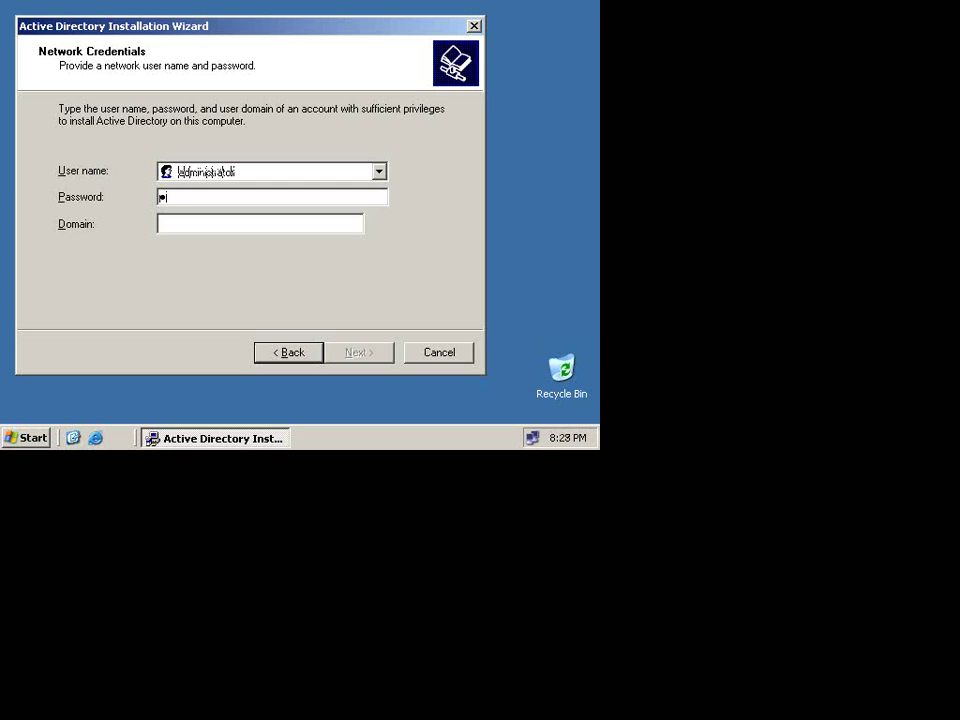
pyautogui.write('assword1')
pyautogui.press('Tab')
pyautogui.write('abc')
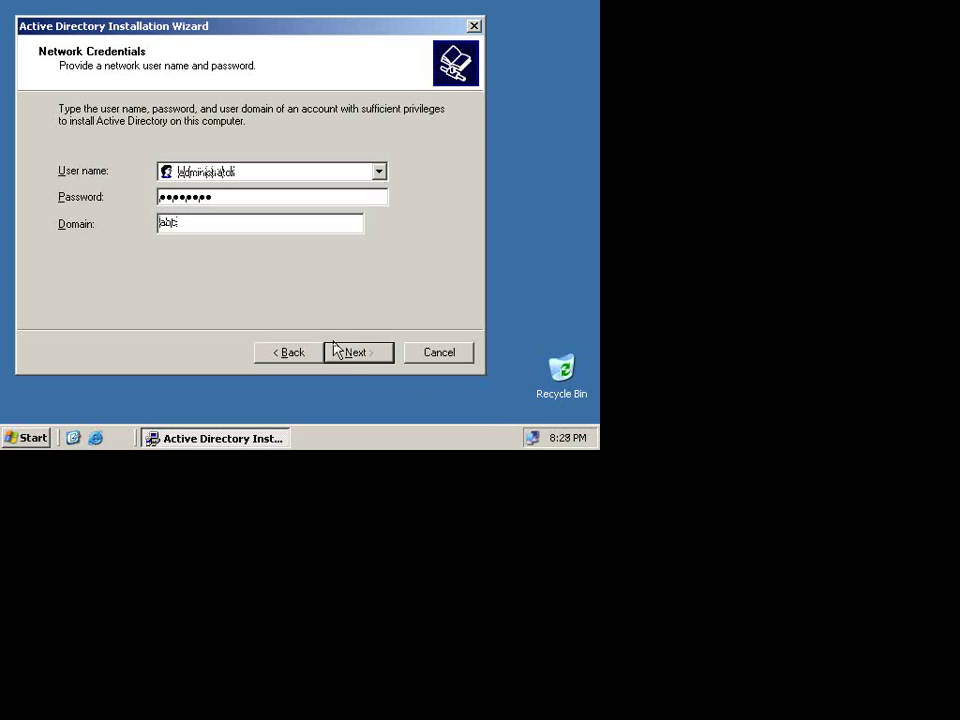
pyautogui.write('.com')
pyautogui.click(357, 354)
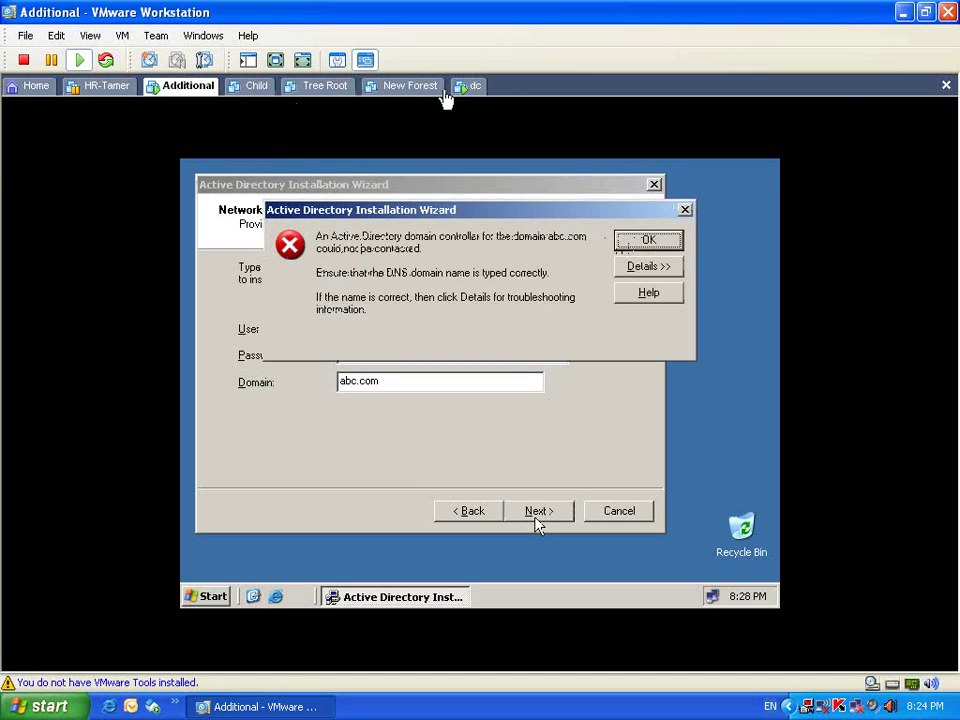
# Step: Confirm in the dc machine's System Properties that its domain is abc.local, then return to Additional
pyautogui.click(466, 87)
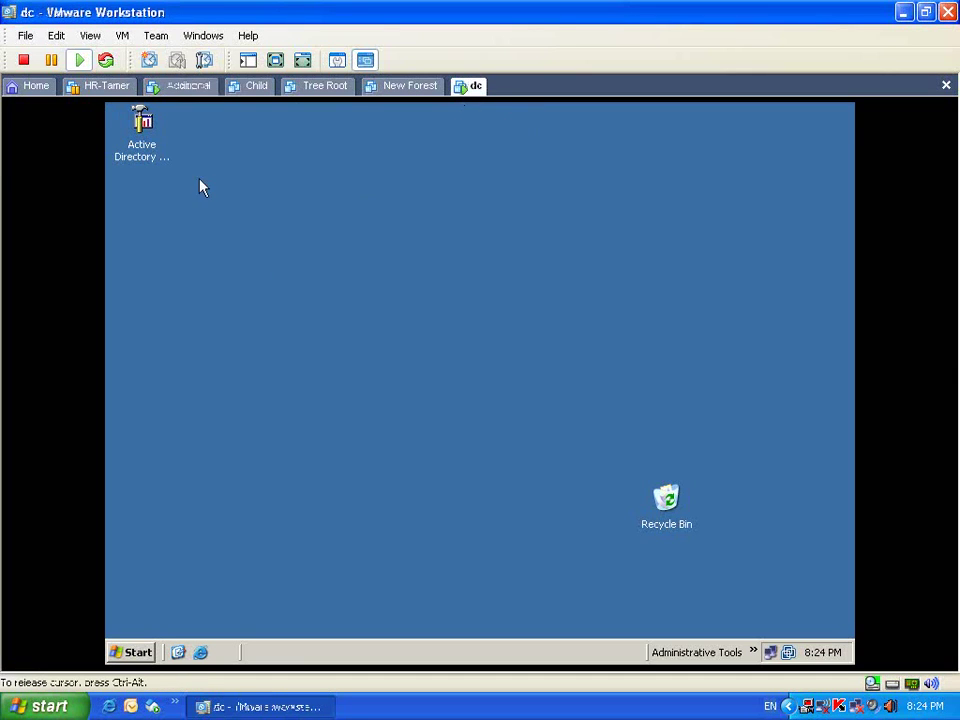
pyautogui.click(137, 653)
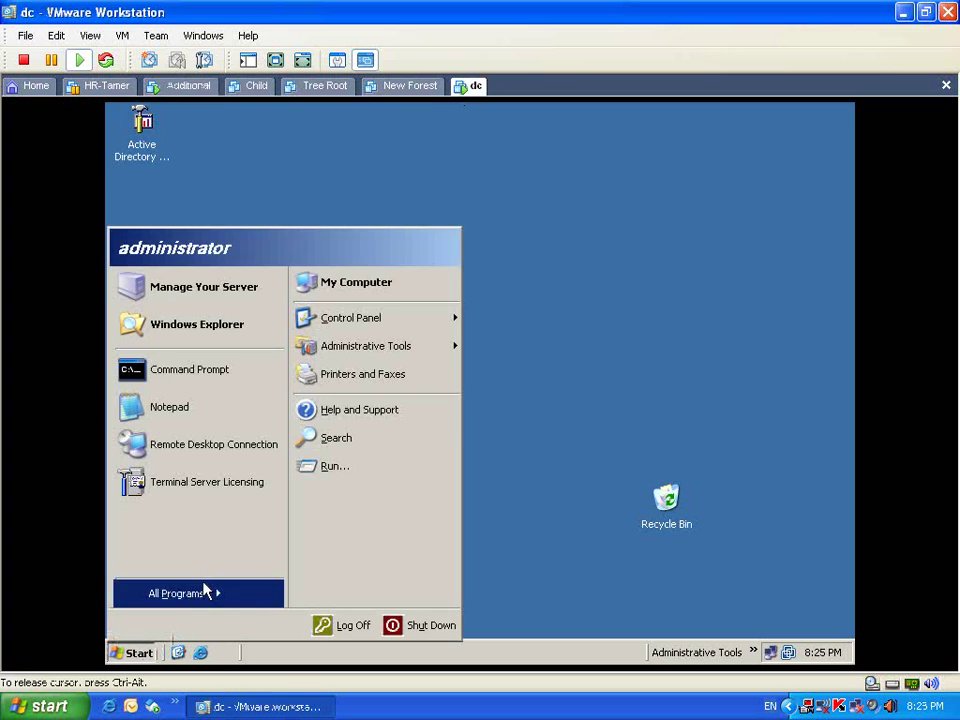
pyautogui.rightClick(376, 284)
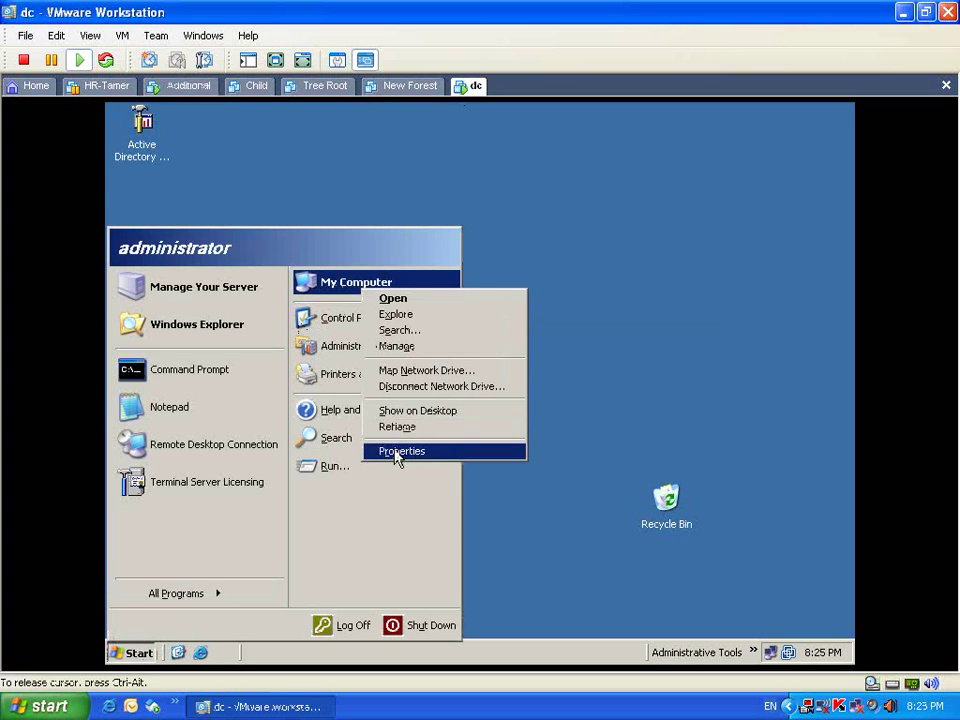
pyautogui.press('Escape')
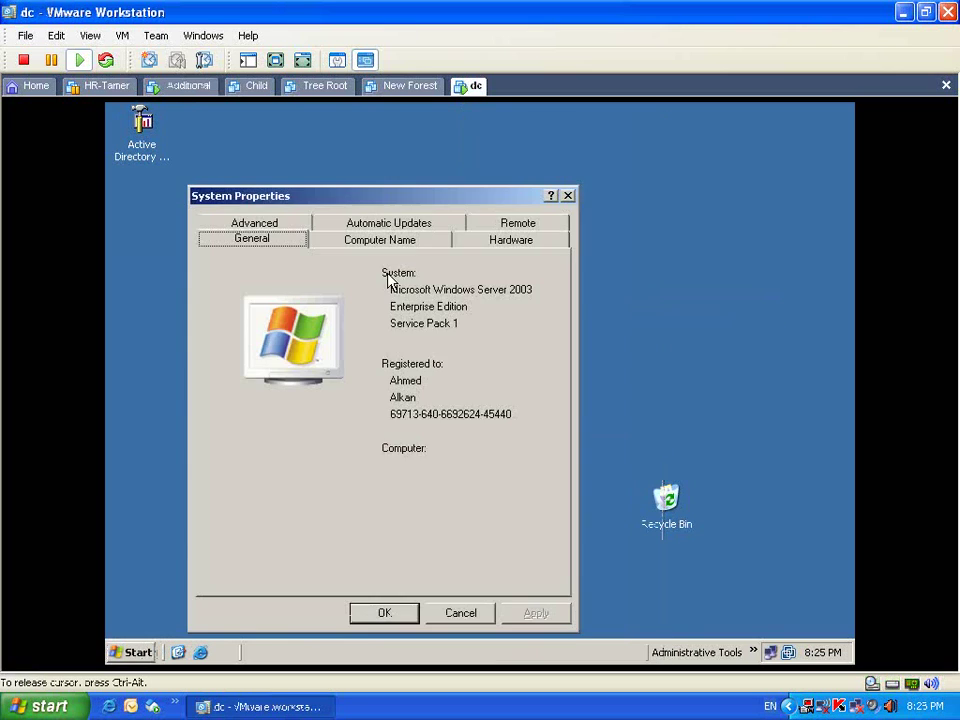
pyautogui.click(393, 242)
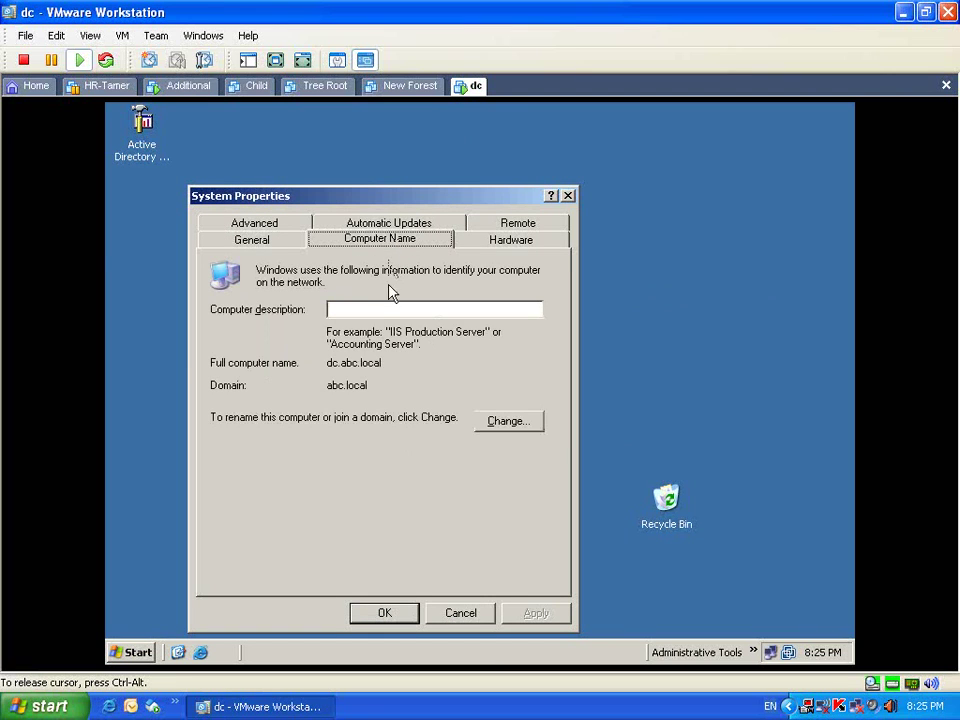
pyautogui.click(463, 612)
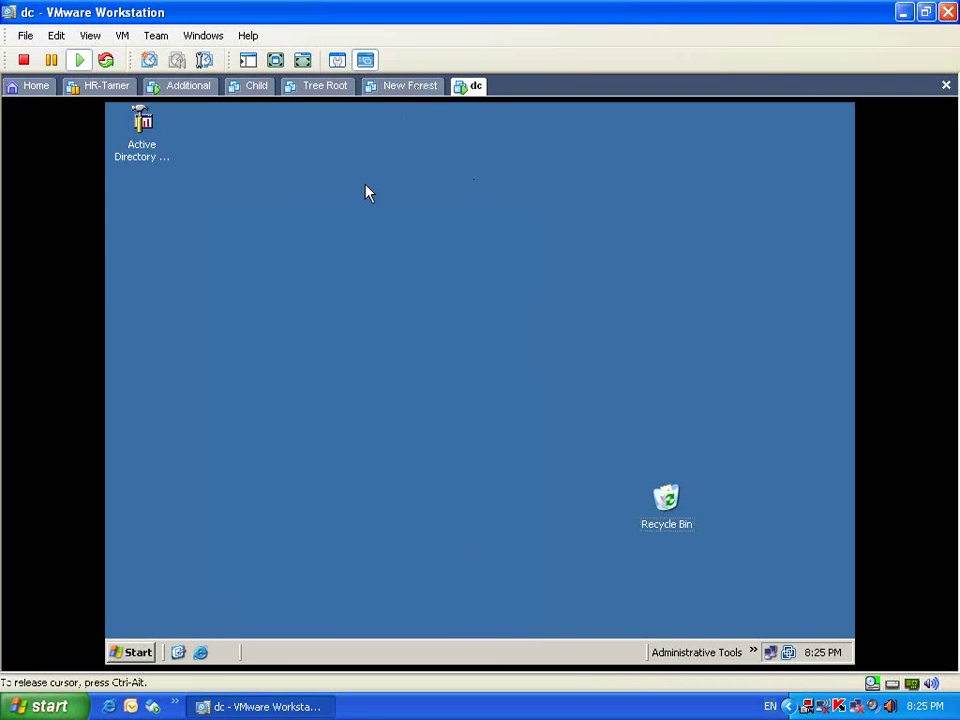
pyautogui.click(193, 87)
pyautogui.click(520, 437)
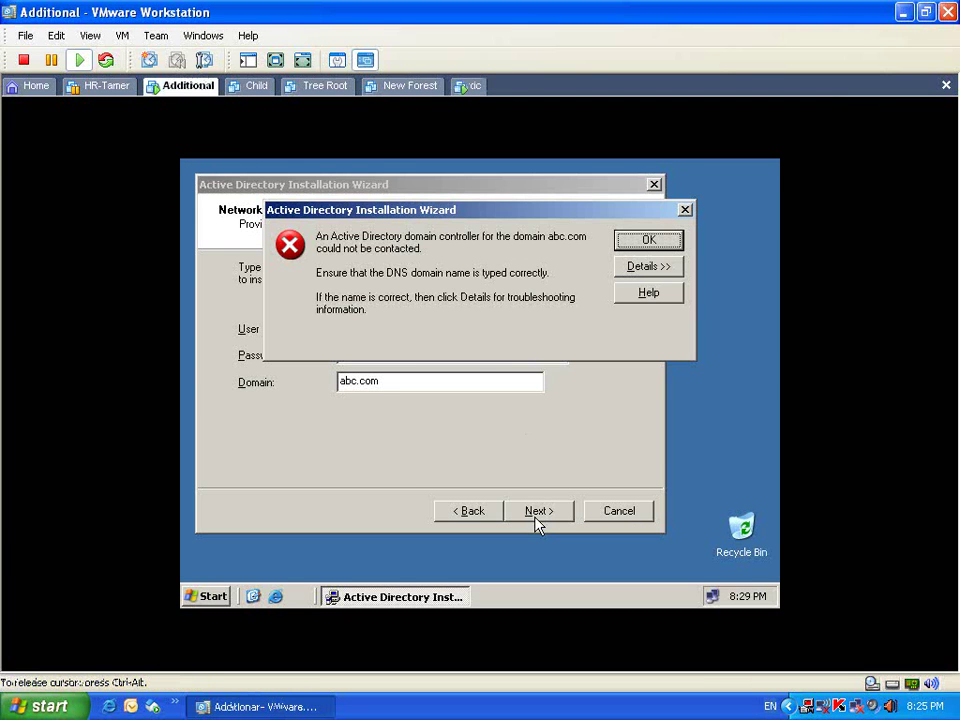
# Step: Dismiss the error, correct the credentials domain to abc.local and resubmit
pyautogui.hotkey('ctrl', 'alt')
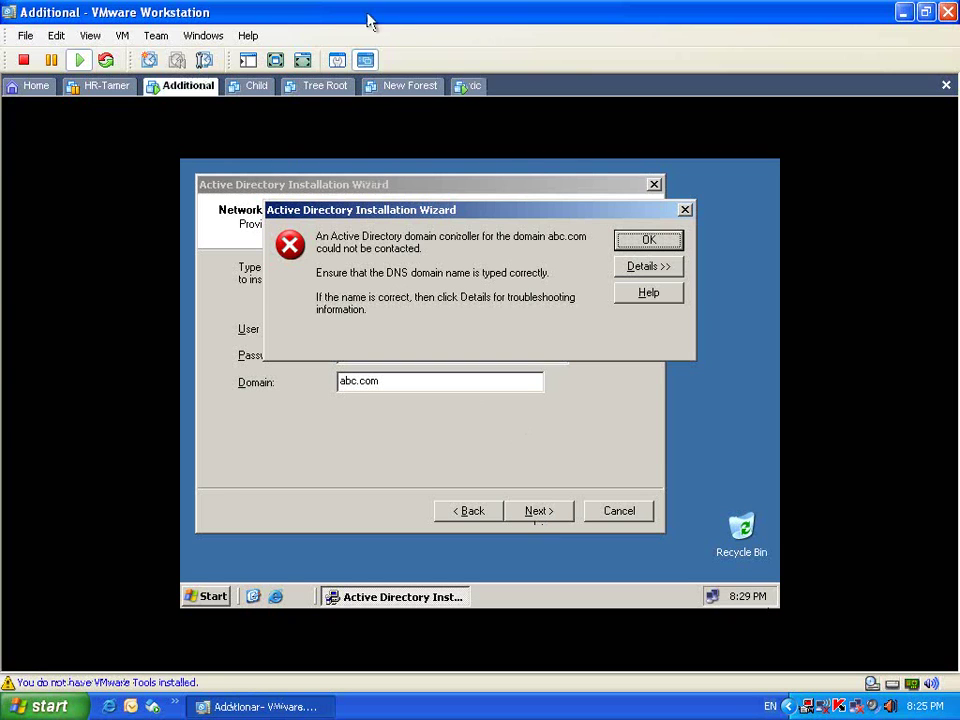
pyautogui.hotkey('ctrl', 'alt', 'Return')
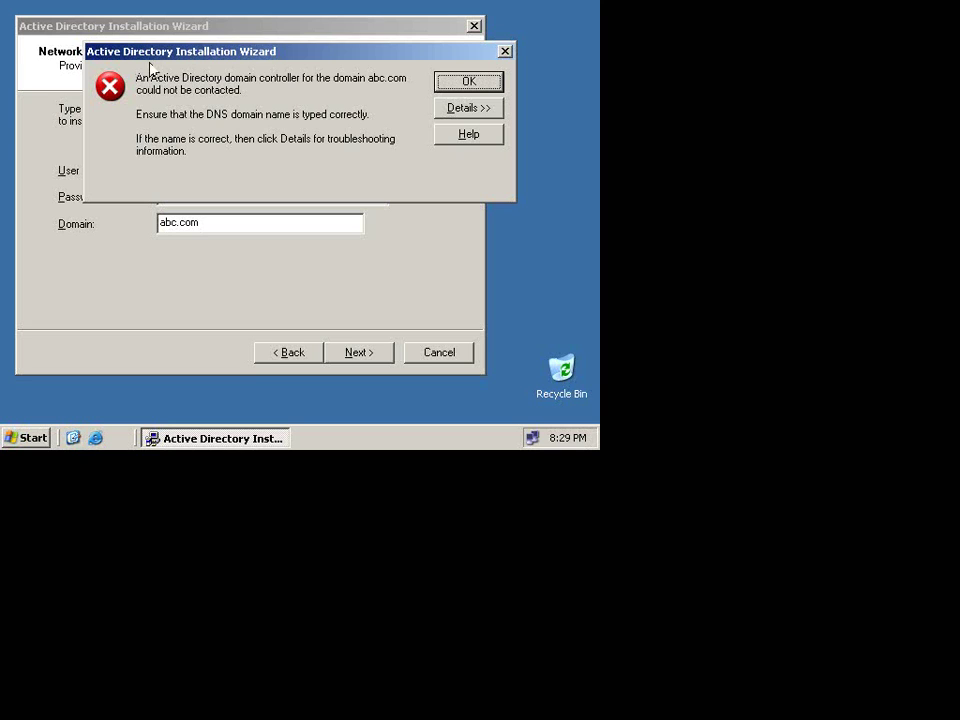
pyautogui.click(483, 88)
pyautogui.click(213, 222)
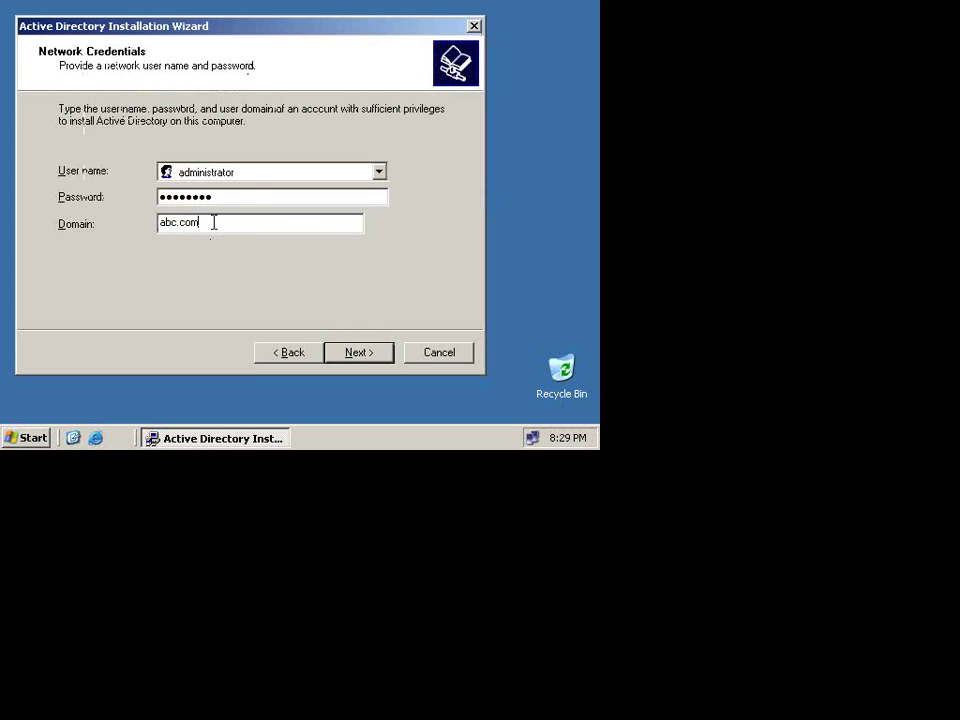
pyautogui.write('local')
pyautogui.click(365, 353)
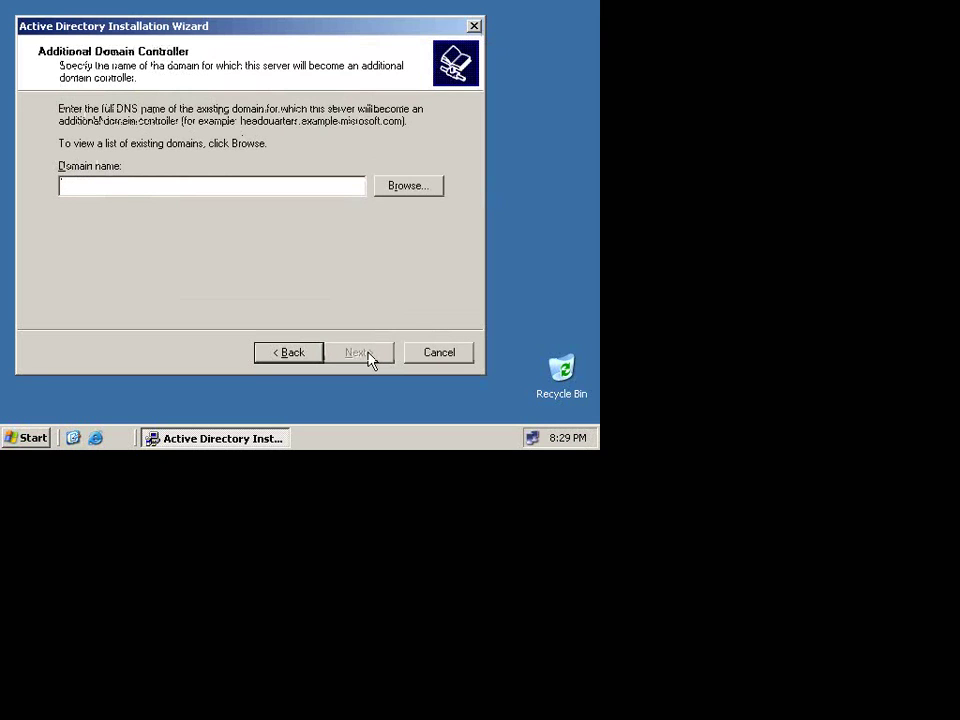
# Step: Select abc.local as the domain to join and advance to the Database and Log Folders page
pyautogui.click(403, 189)
pyautogui.click(152, 126)
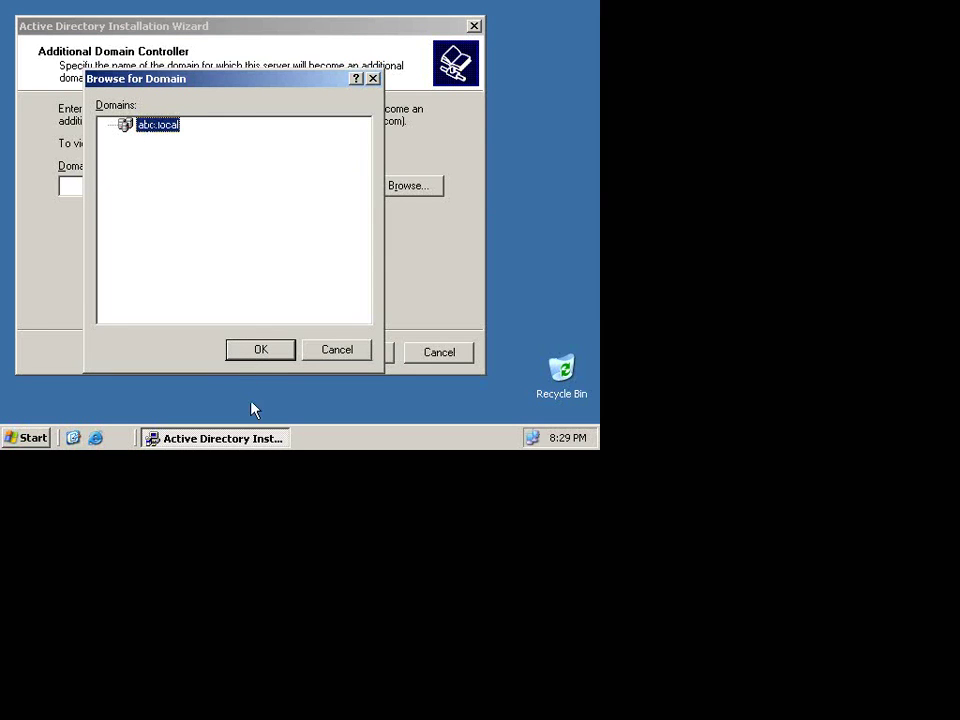
pyautogui.click(258, 352)
pyautogui.click(290, 357)
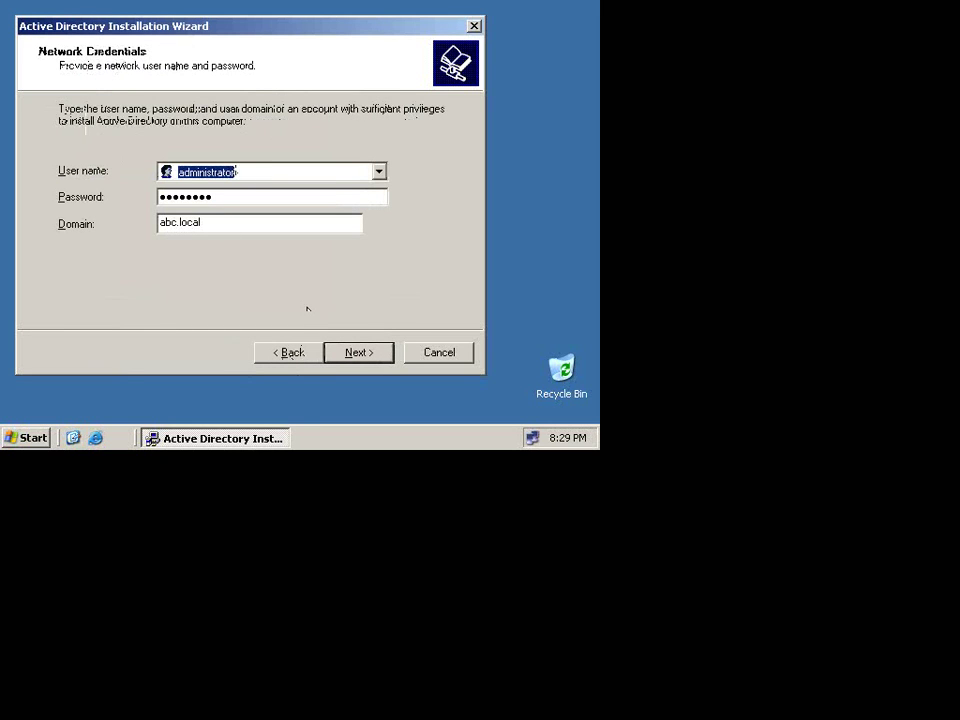
pyautogui.click(366, 361)
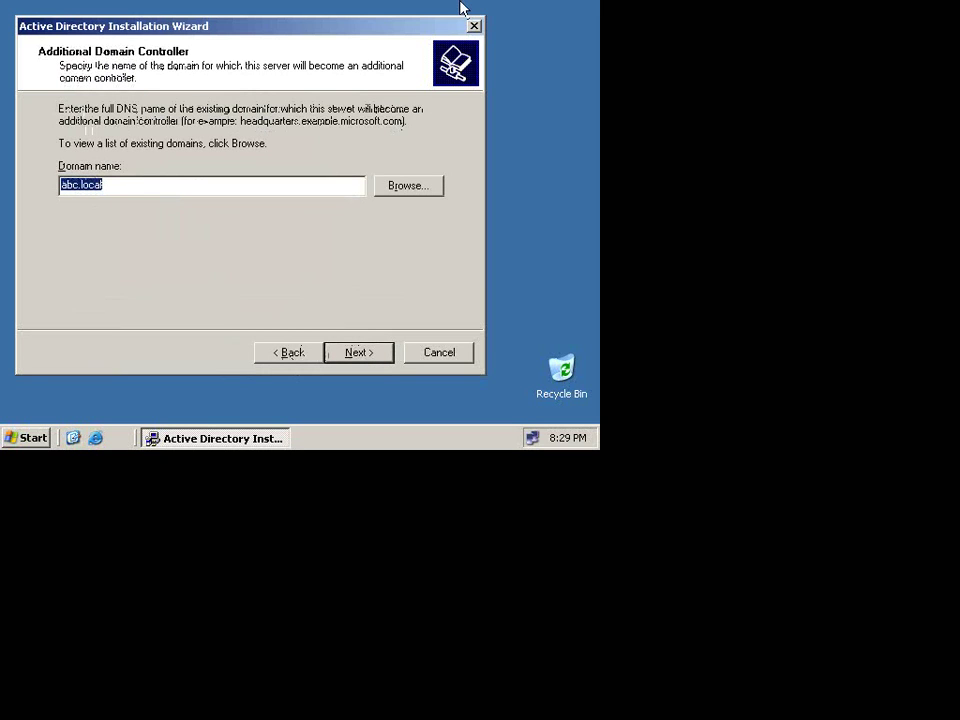
pyautogui.click(362, 352)
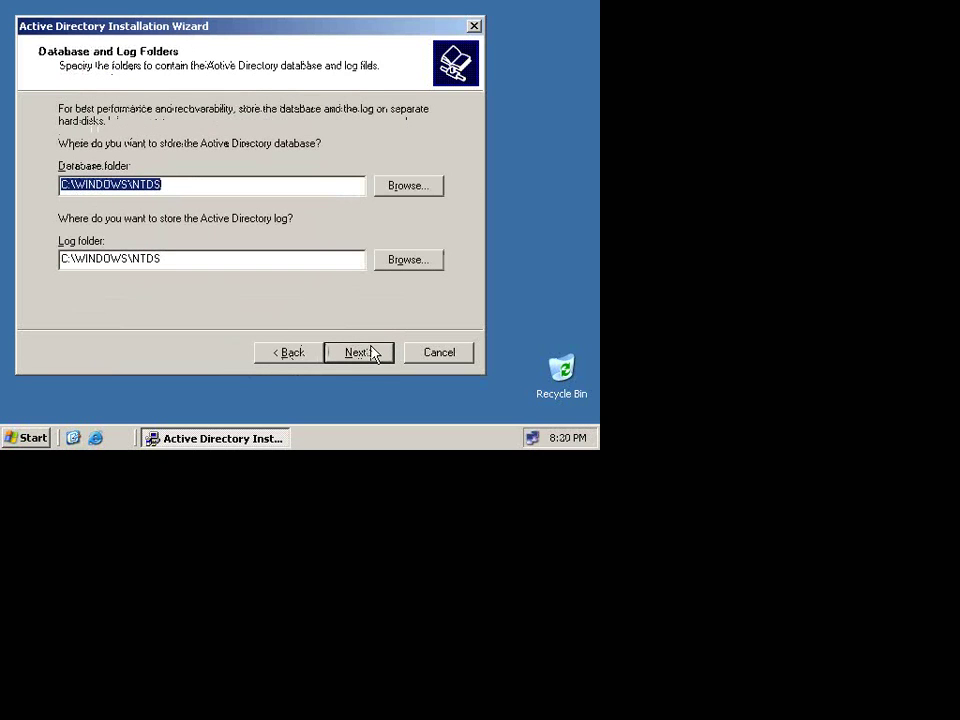
# Step: Keep the default NTDS and SYSVOL folders and enter the Directory Services Restore Mode password
pyautogui.click(376, 360)
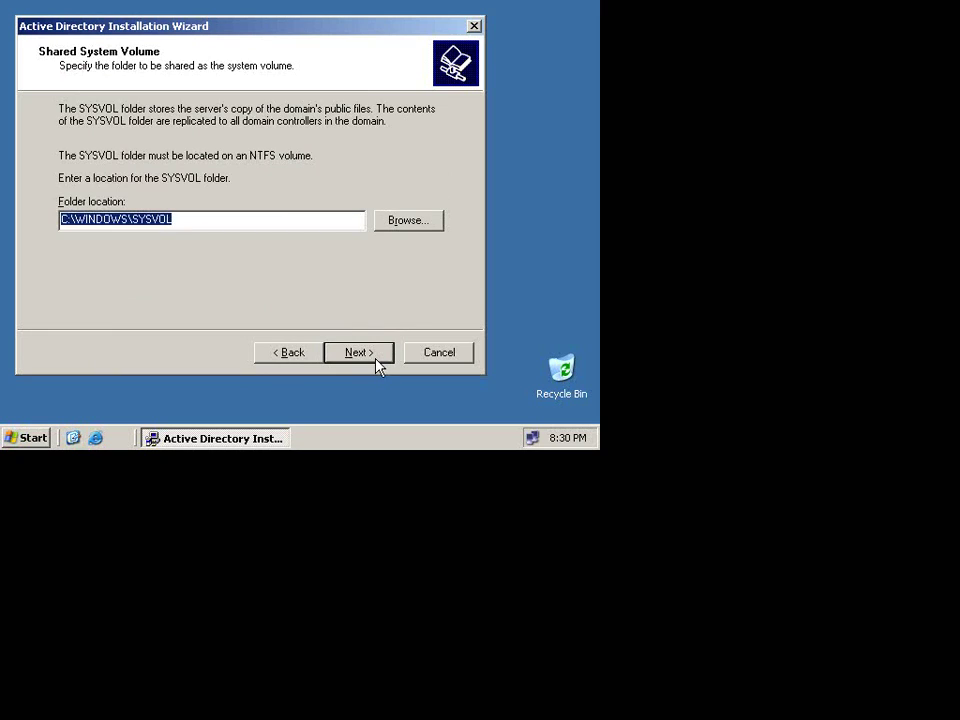
pyautogui.click(376, 360)
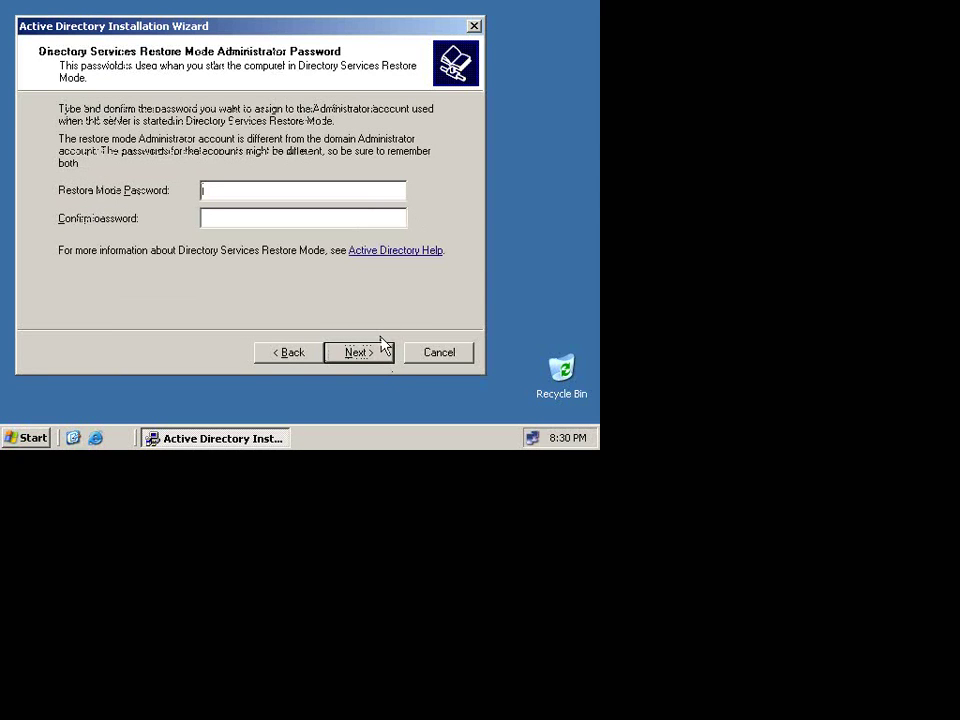
pyautogui.write('P')
pyautogui.press('BackSpace')
pyautogui.press('BackSpace')
pyautogui.write('P@ssw0rd')
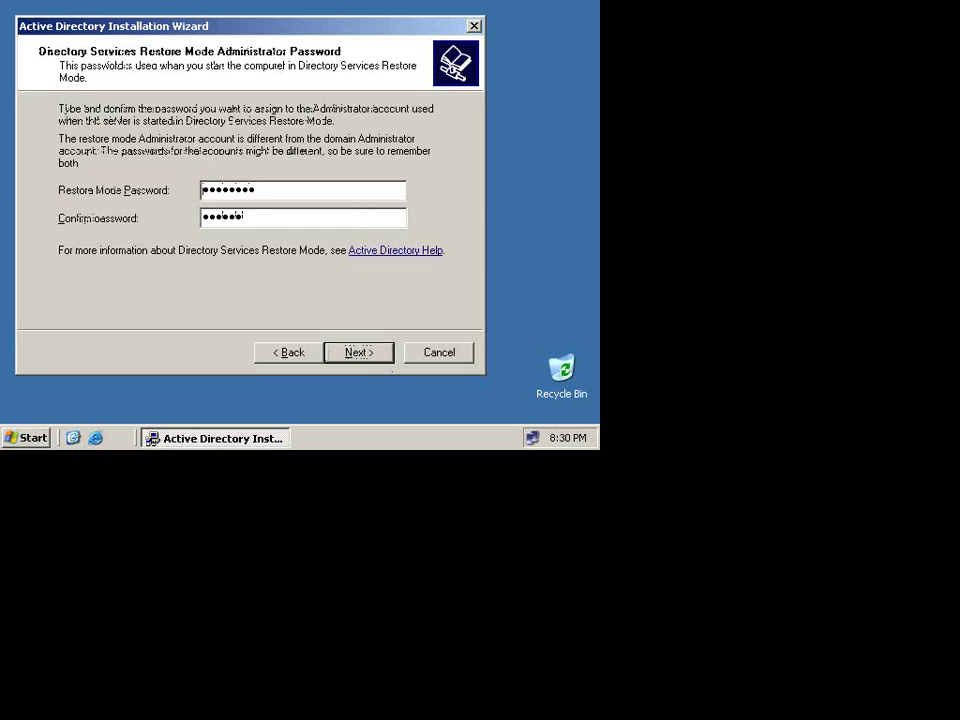
pyautogui.click(381, 350)
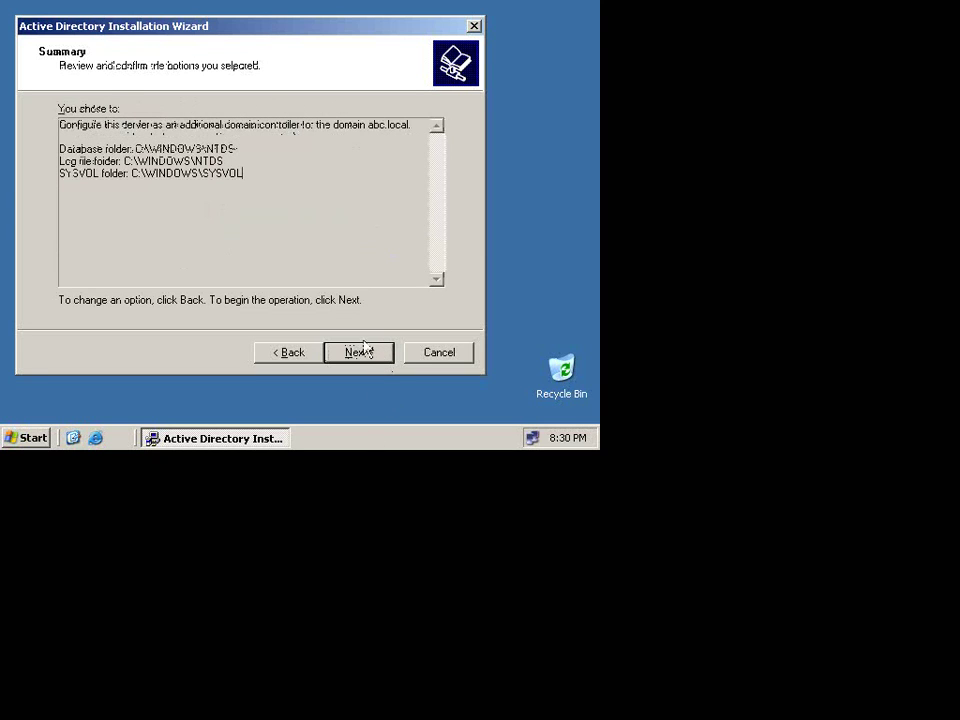
# Step: Start the Active Directory installation from the Summary page
pyautogui.click(366, 352)
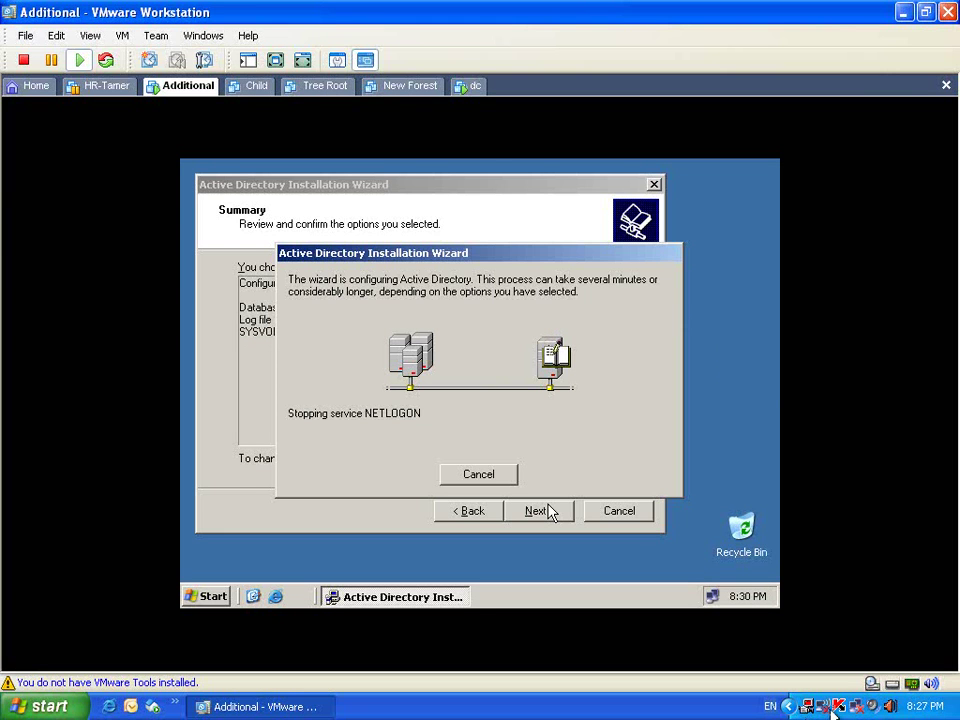
pyautogui.rightClick(820, 708)
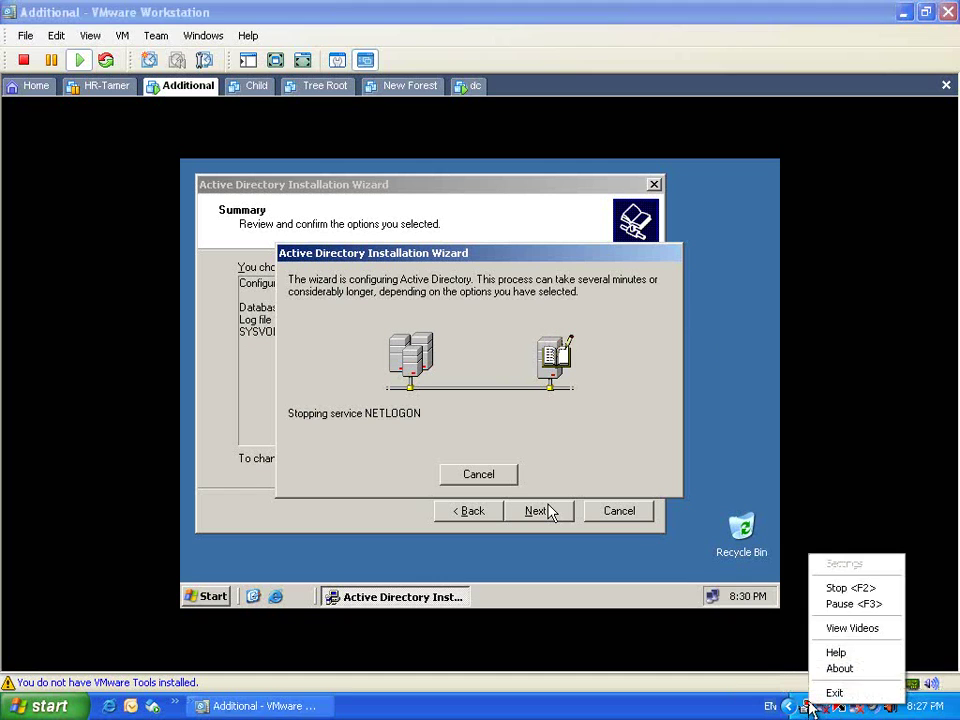
pyautogui.click(845, 604)
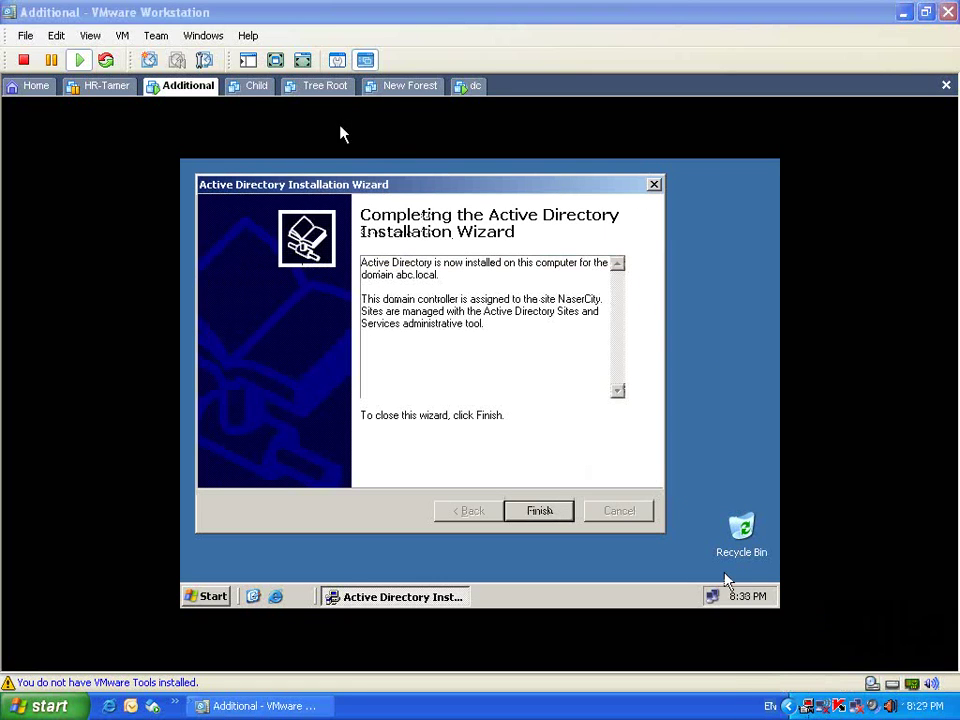
# Step: Leave Additional's full-screen view and switch over to the dc virtual machine's desktop
pyautogui.click(288, 60)
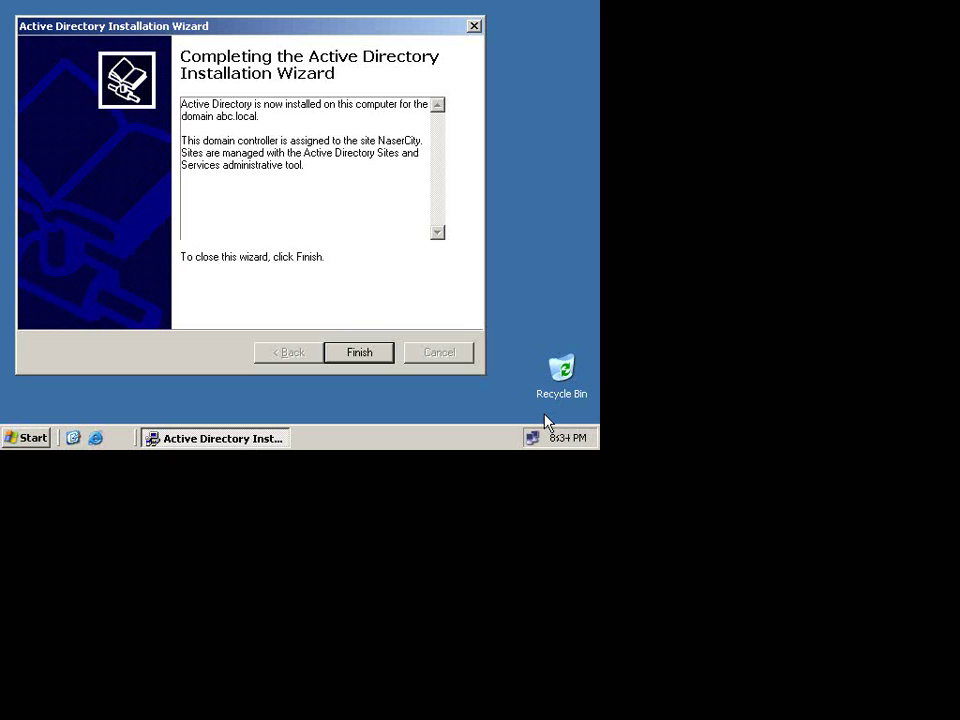
pyautogui.hotkey('ctrl', 'alt', 'Return')
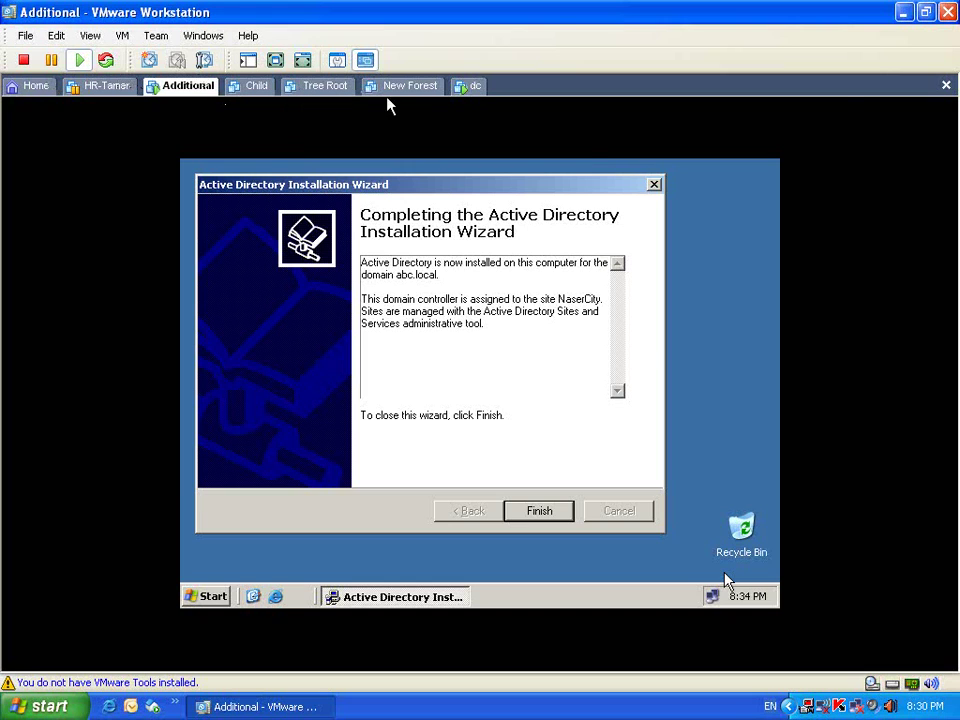
pyautogui.click(463, 88)
pyautogui.click(408, 333)
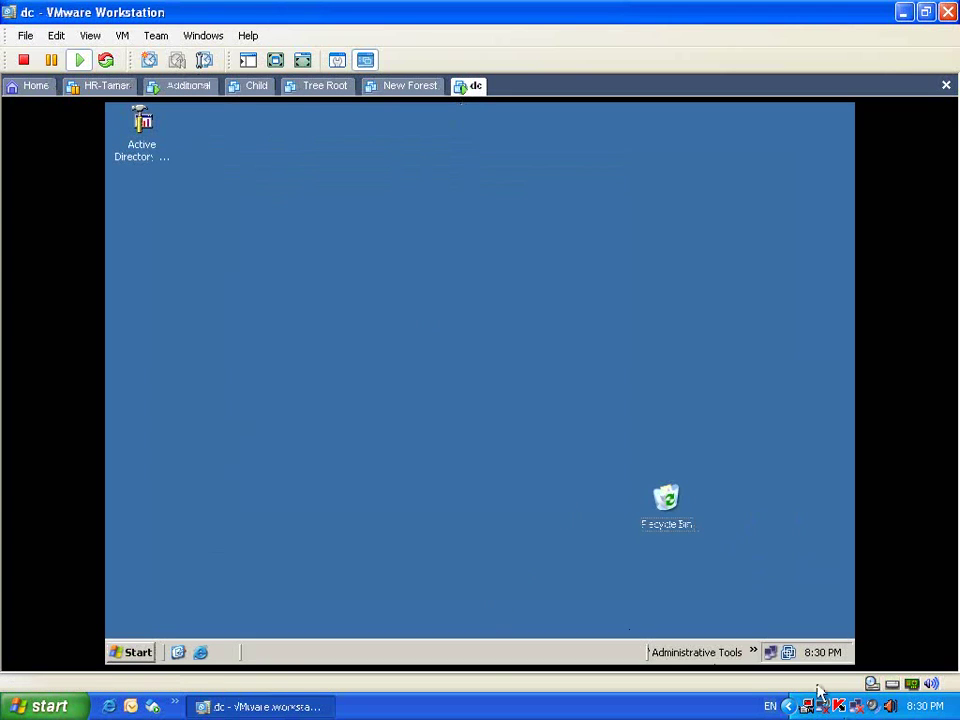
# Step: Launch Active Directory Sites and Services and browse the subnets and the Alex and NaserCity sites
pyautogui.click(755, 653)
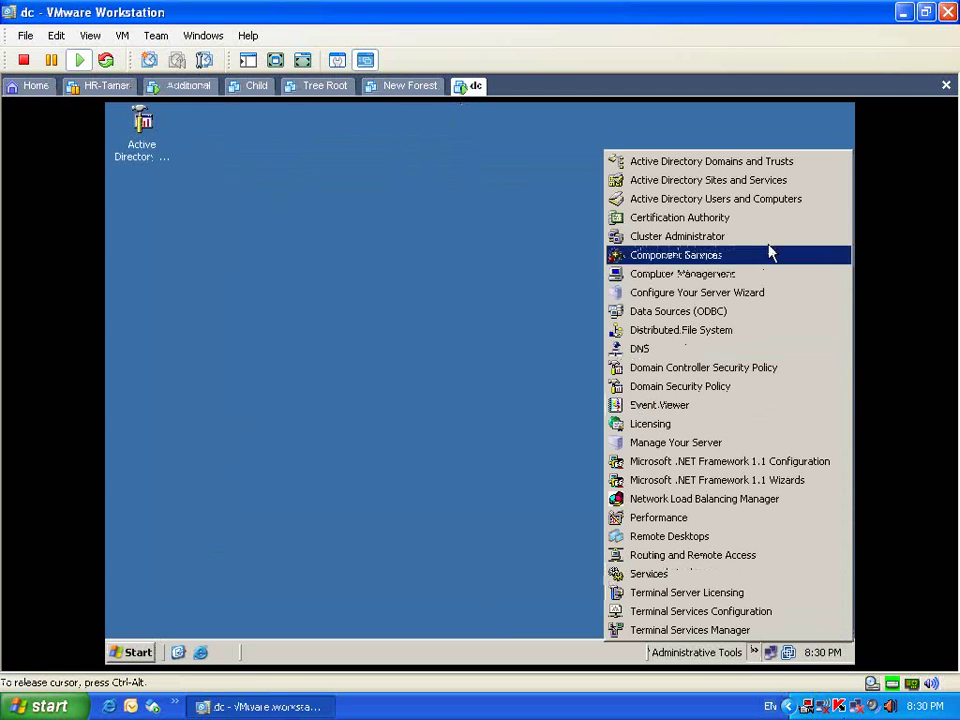
pyautogui.click(786, 182)
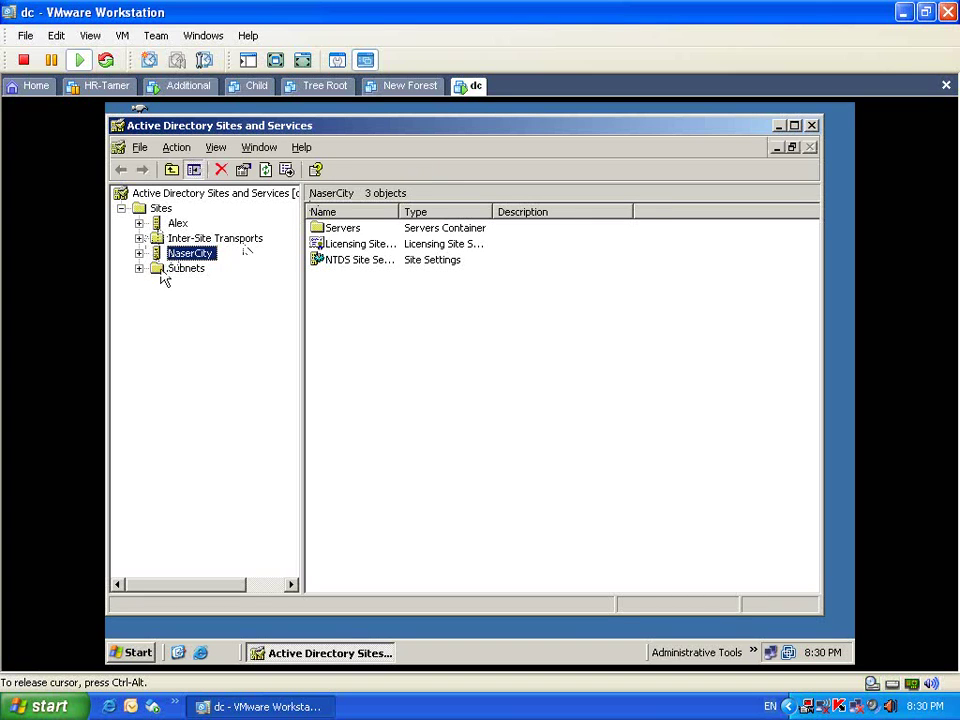
pyautogui.click(165, 268)
pyautogui.click(140, 269)
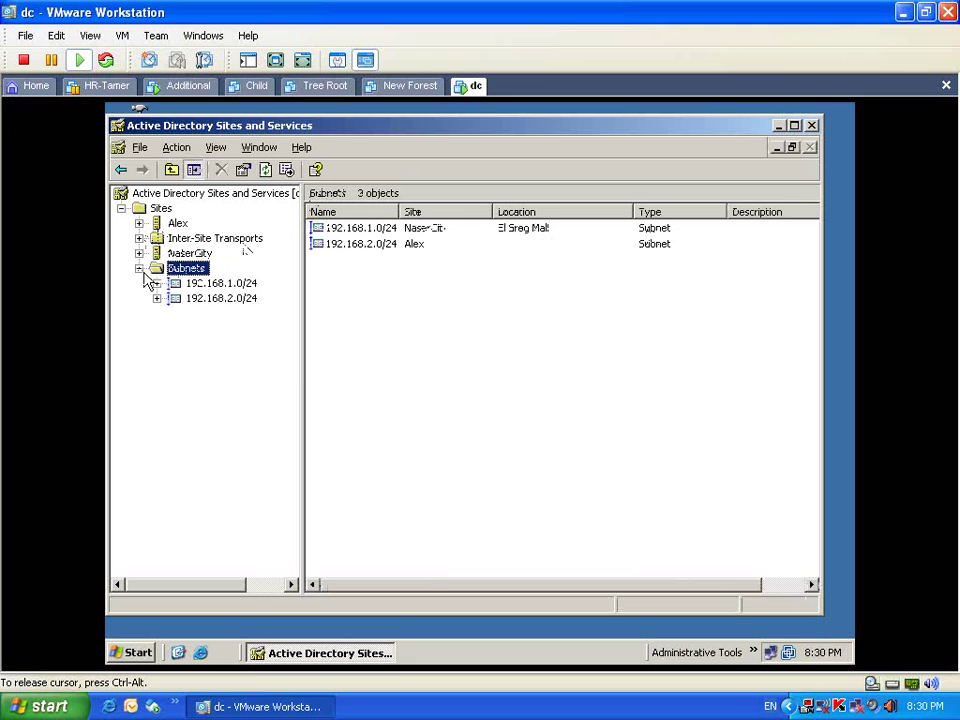
pyautogui.click(173, 284)
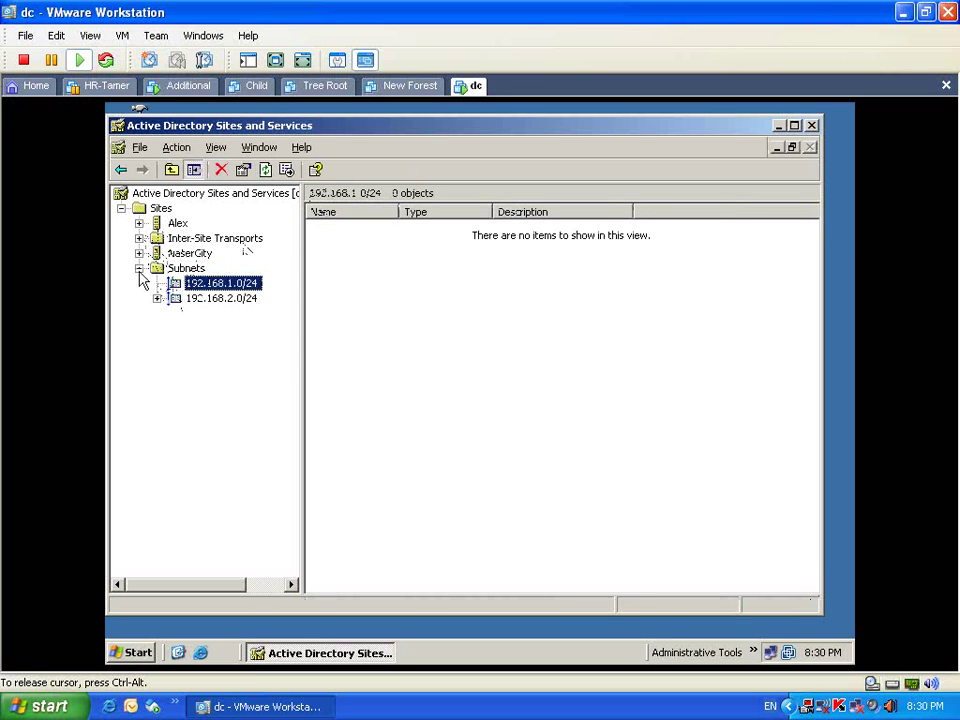
pyautogui.click(178, 223)
pyautogui.click(190, 253)
pyautogui.click(178, 223)
pyautogui.click(186, 254)
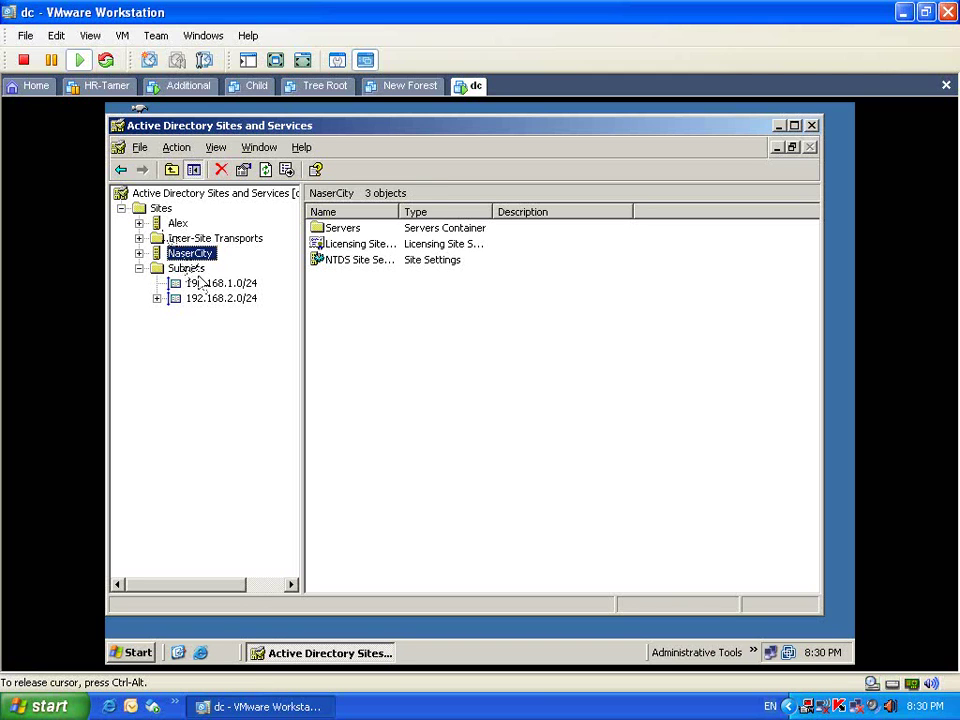
# Step: Open the properties of subnet 192.168.1.0/24, which is assigned to site NaserCity
pyautogui.click(198, 304)
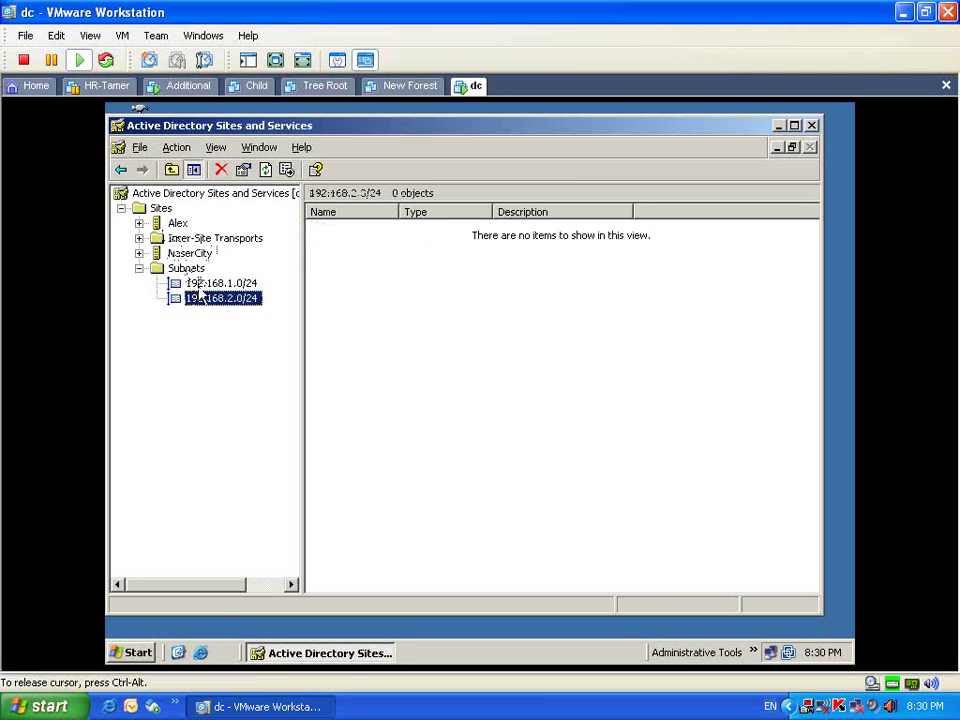
pyautogui.click(195, 285)
pyautogui.click(193, 255)
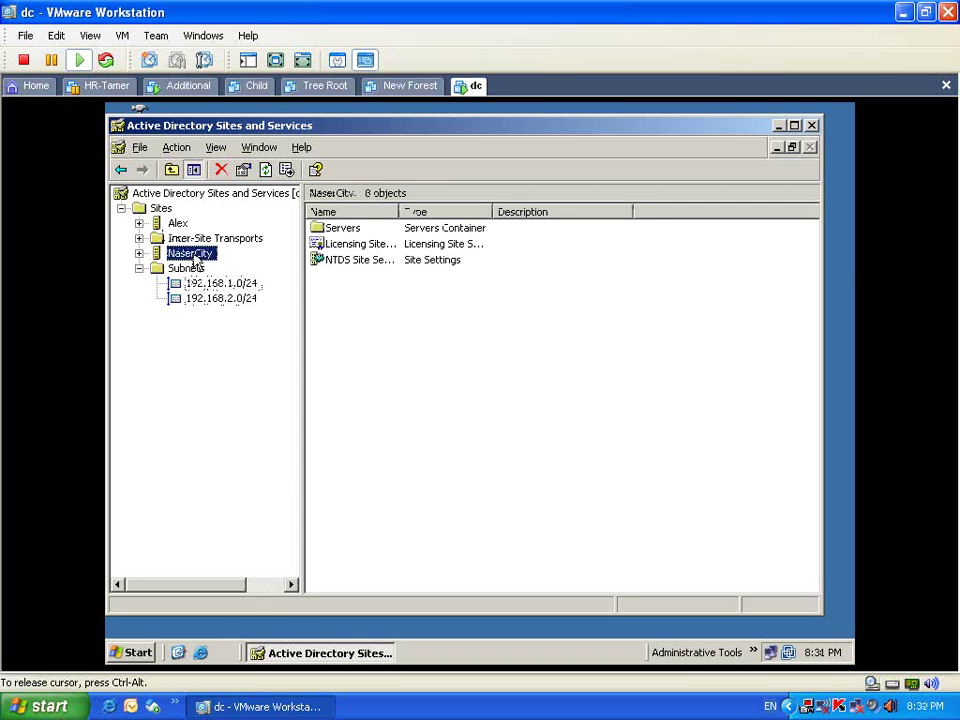
pyautogui.rightClick(193, 256)
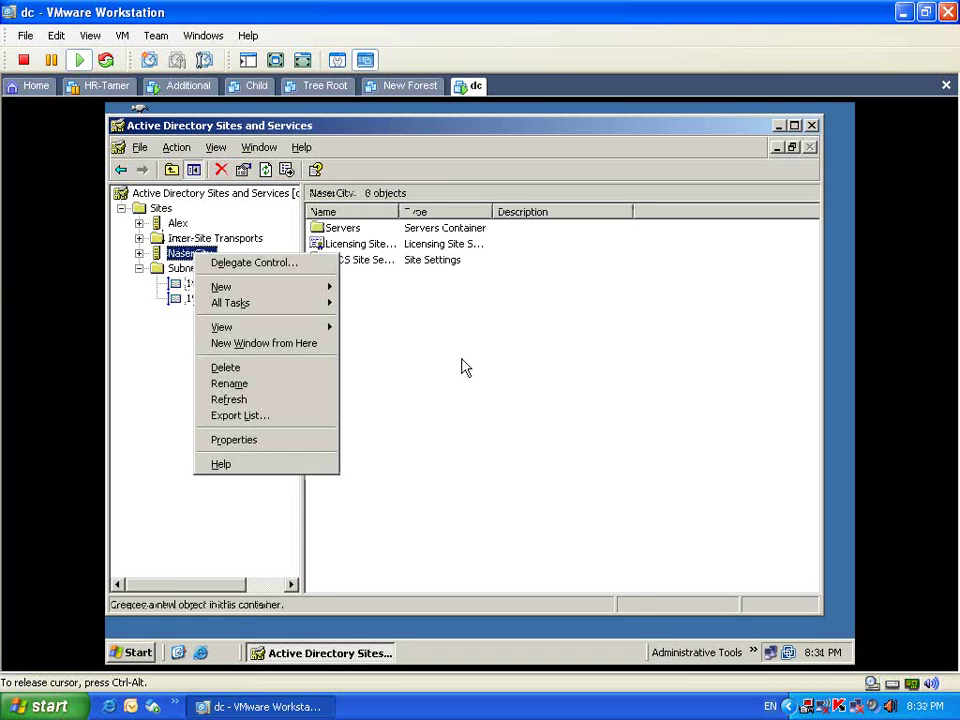
pyautogui.press('Escape')
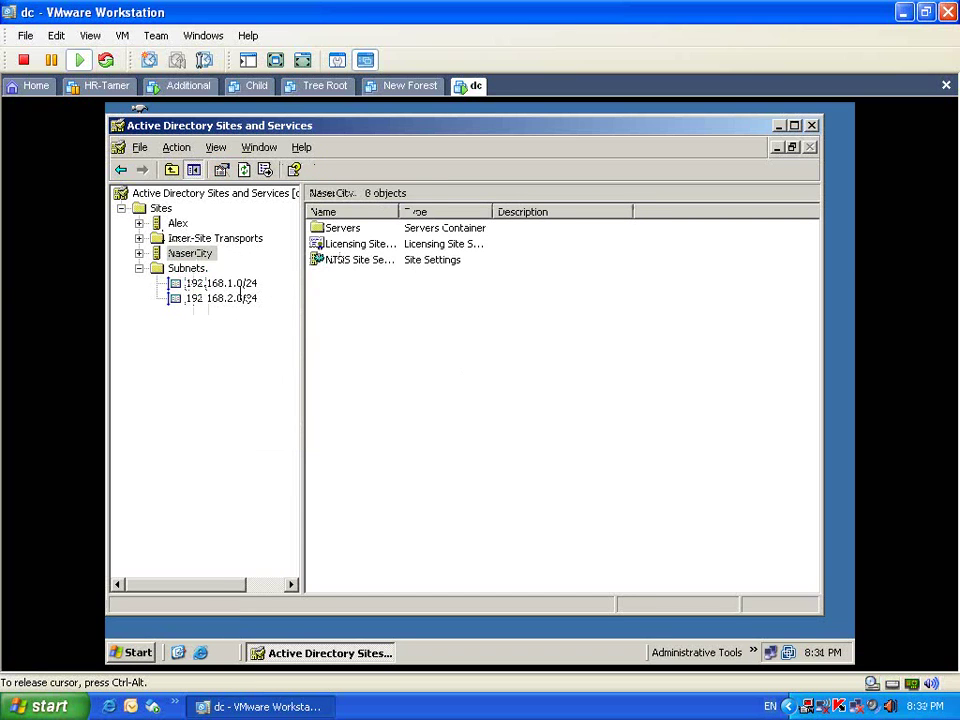
pyautogui.click(220, 284)
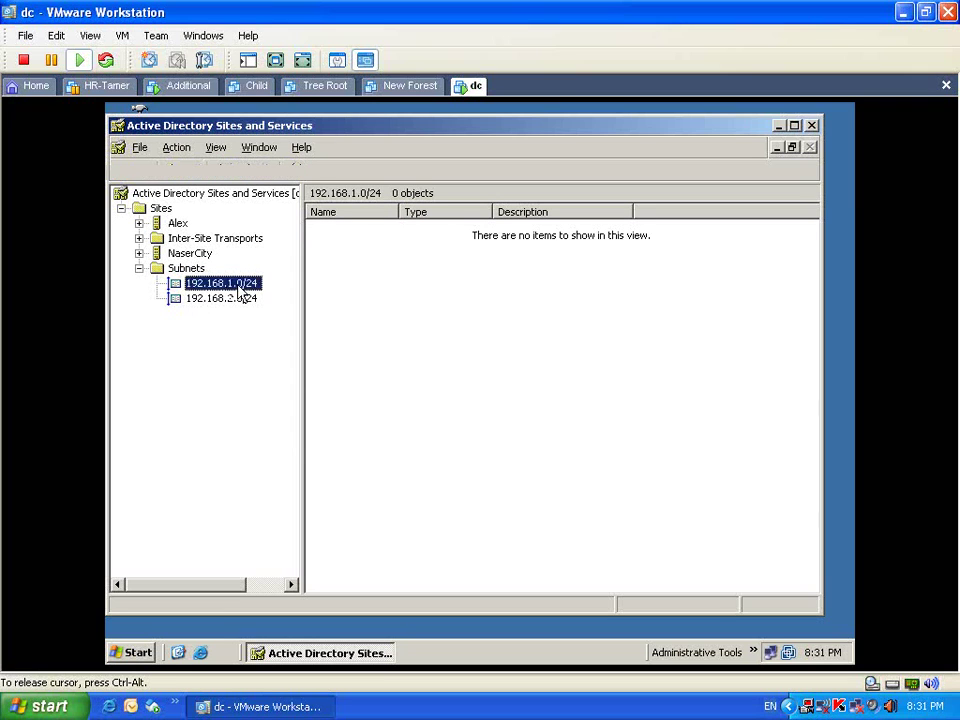
pyautogui.rightClick(240, 286)
pyautogui.click(298, 407)
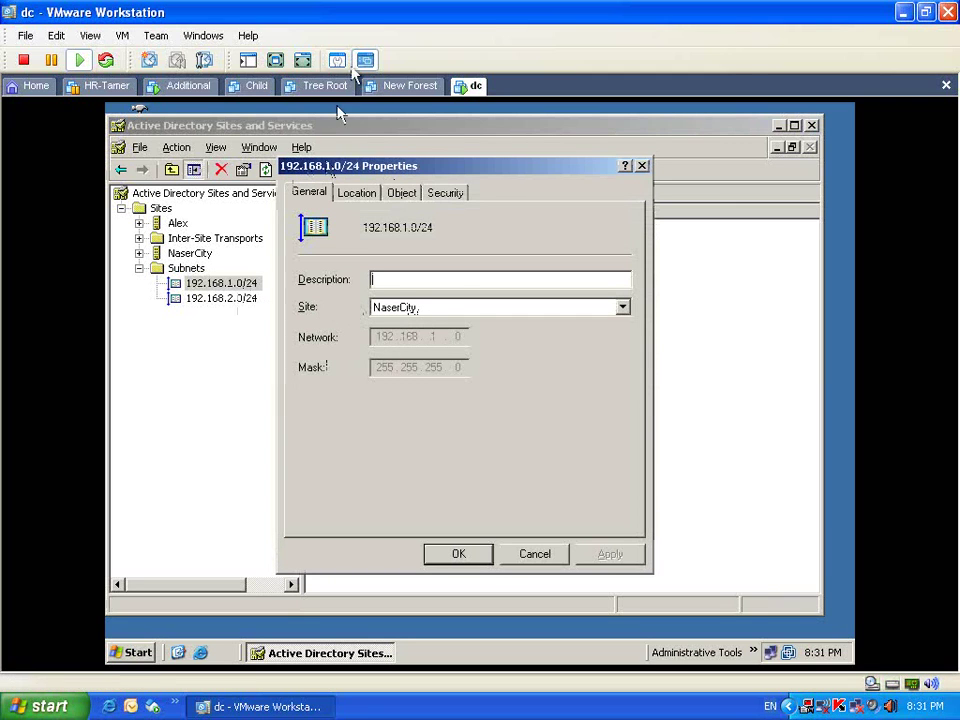
# Step: On Additional, finish the Active Directory installation wizard and restart the server now
pyautogui.click(212, 88)
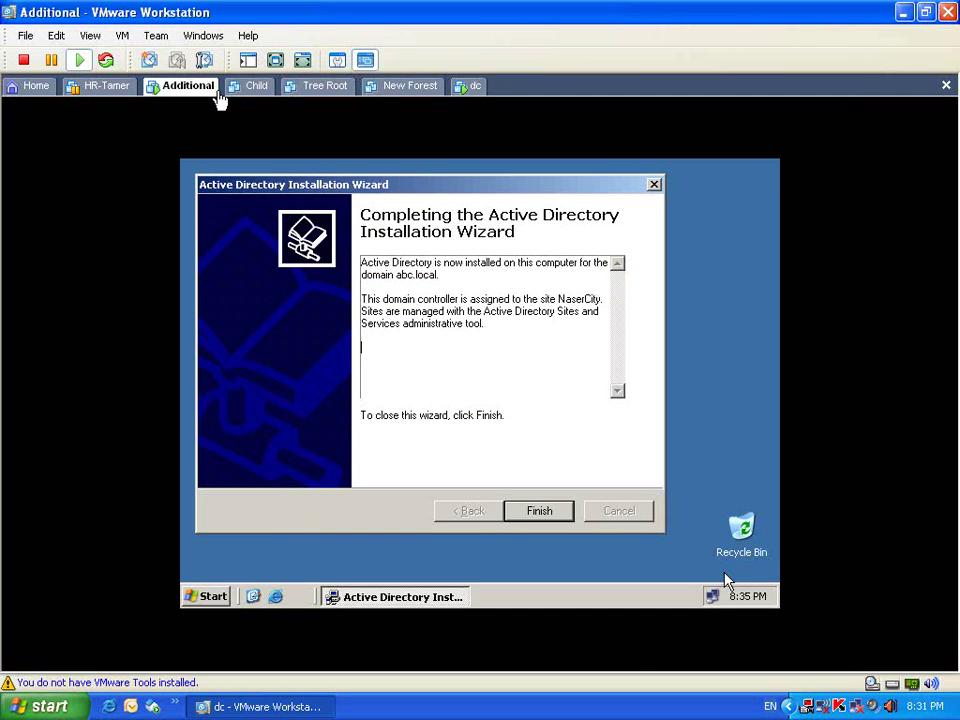
pyautogui.click(302, 60)
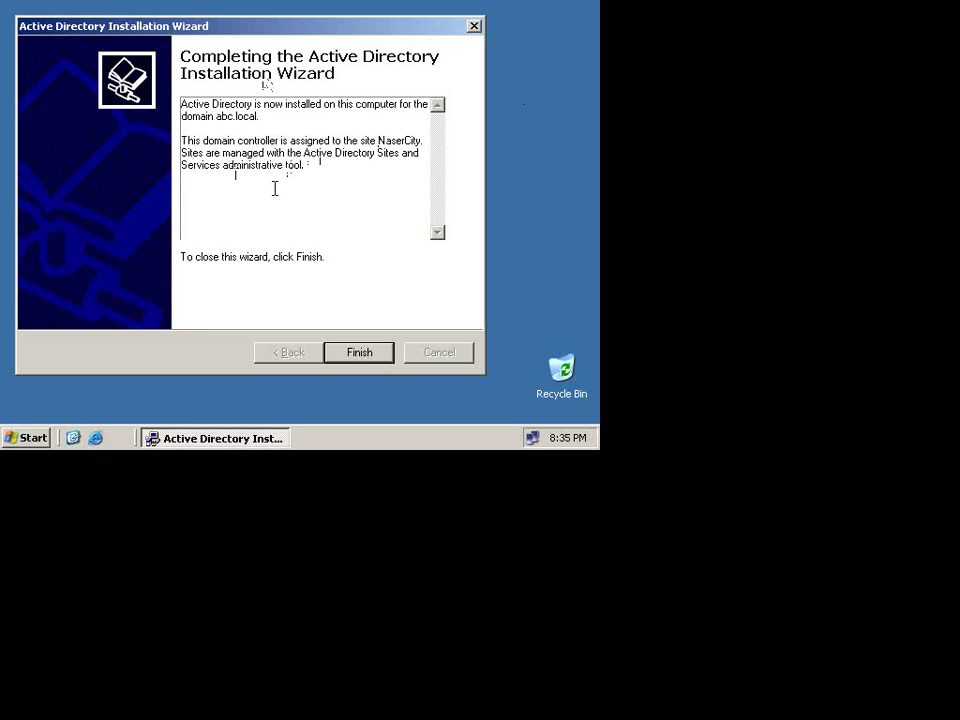
pyautogui.click(382, 359)
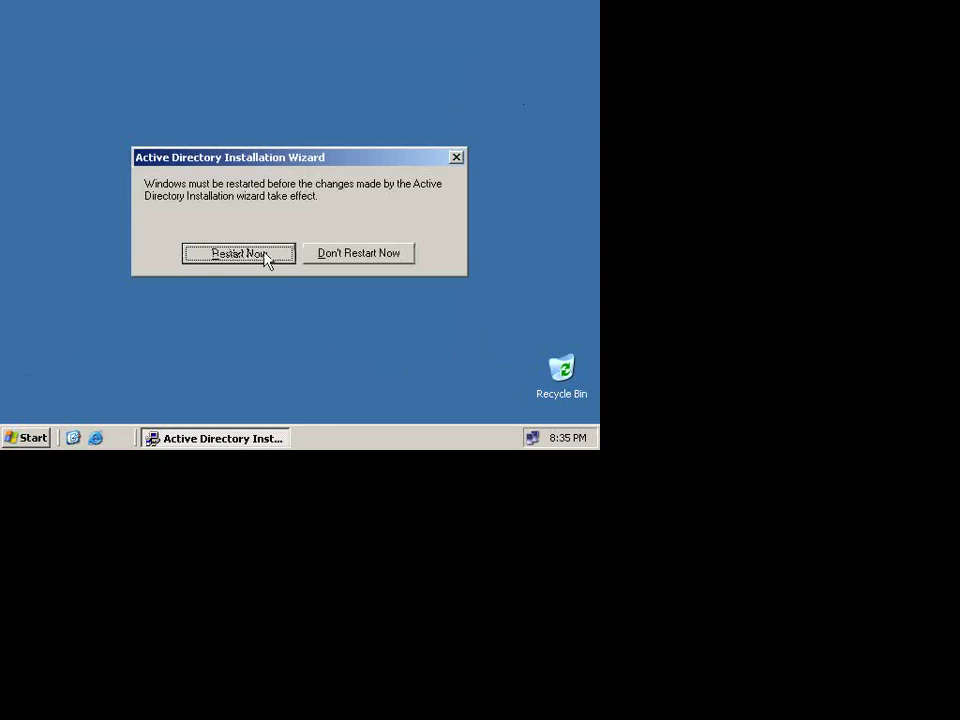
pyautogui.click(265, 257)
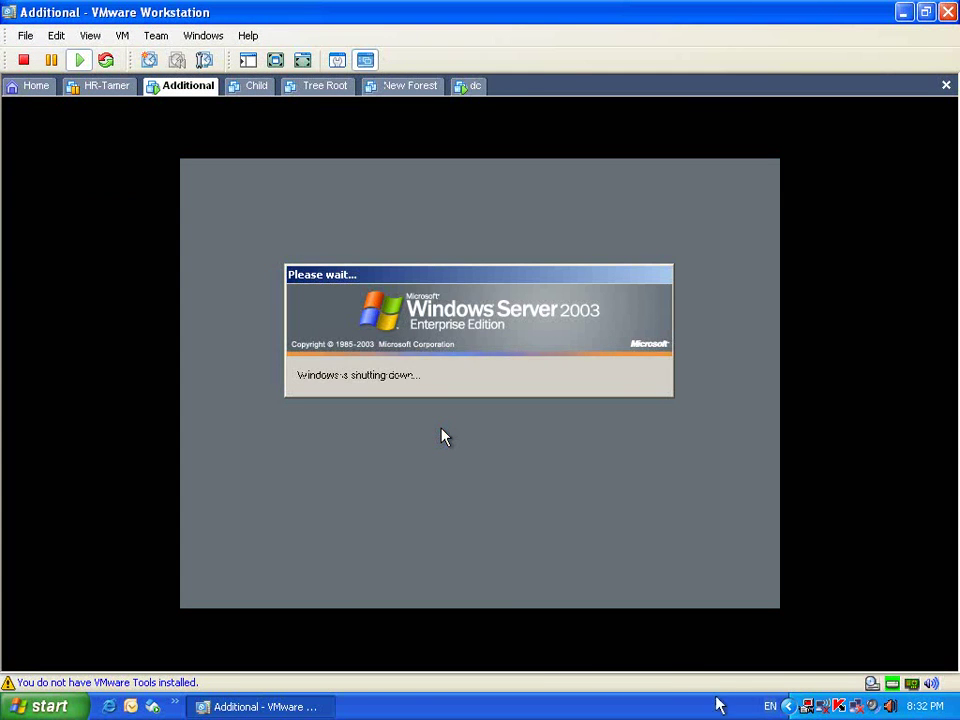
pyautogui.rightClick(807, 706)
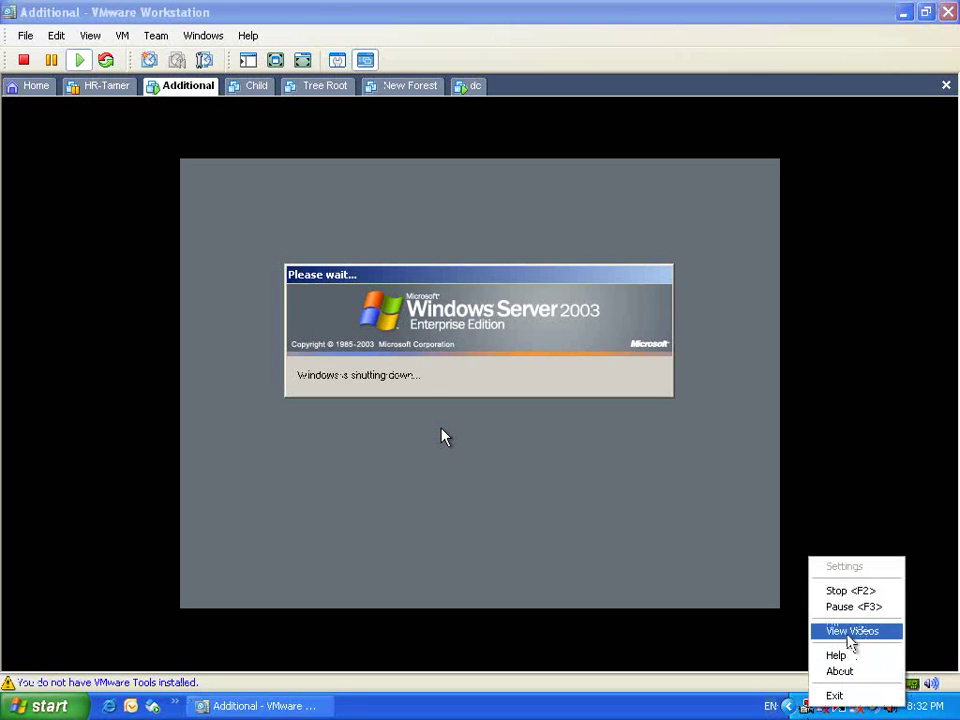
pyautogui.click(860, 607)
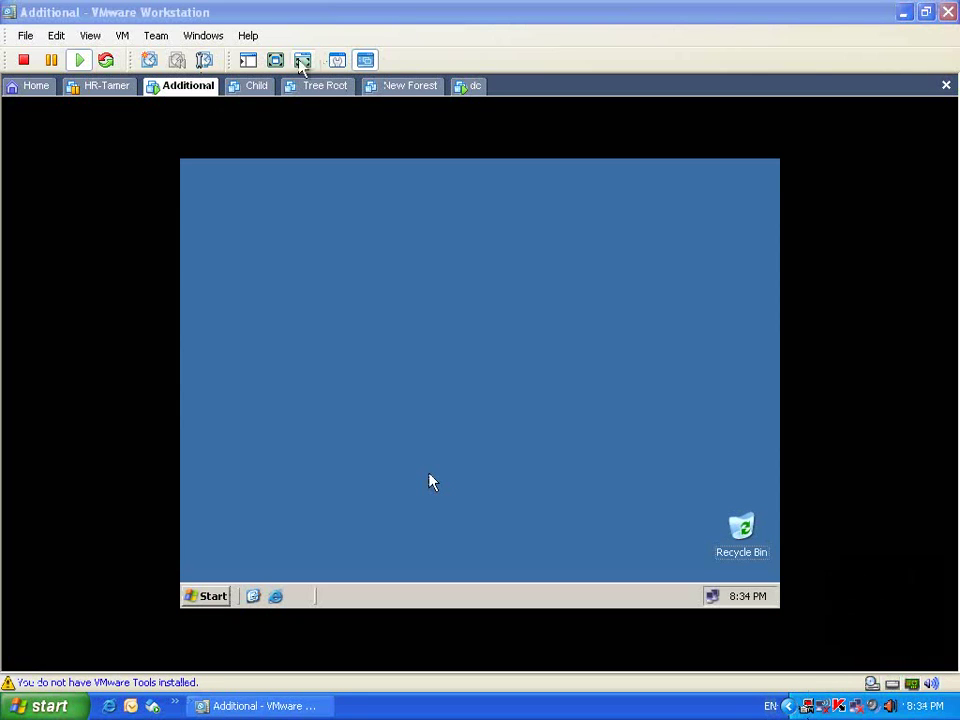
pyautogui.click(303, 62)
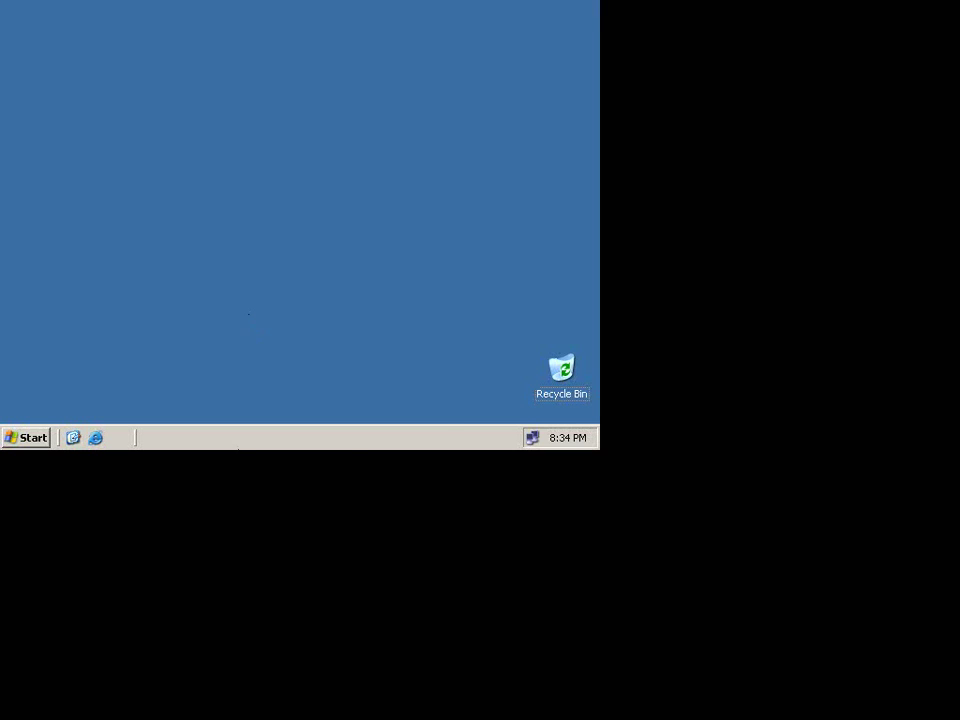
# Step: Add a new taskbar toolbar pointing to My Computer > Control Panel > Administrative Tools
pyautogui.rightClick(453, 448)
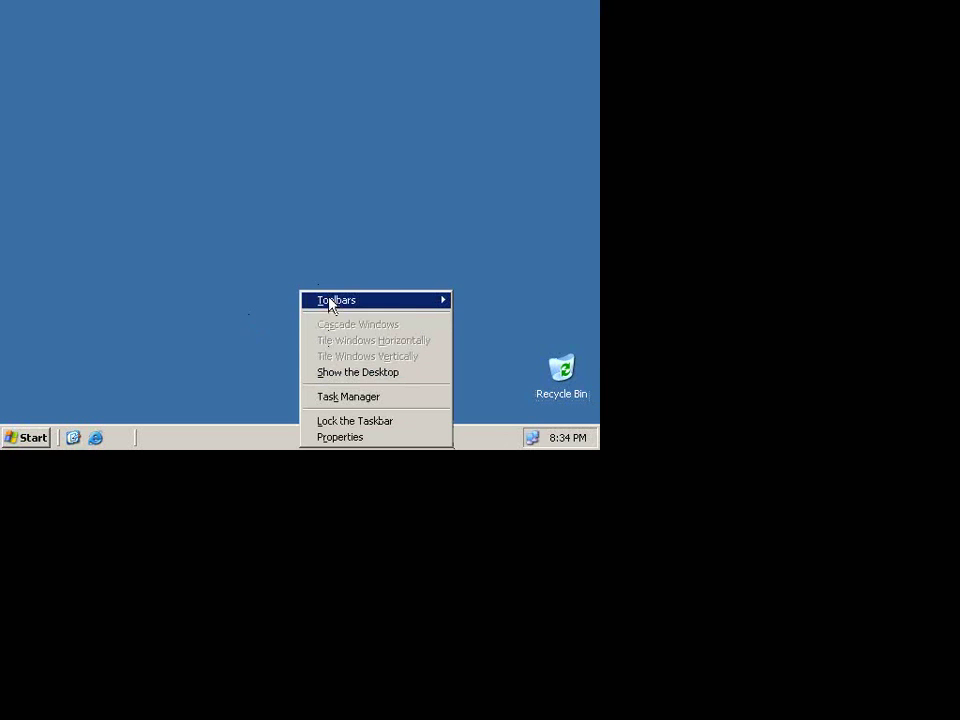
pyautogui.moveTo(329, 300)
pyautogui.click(562, 388)
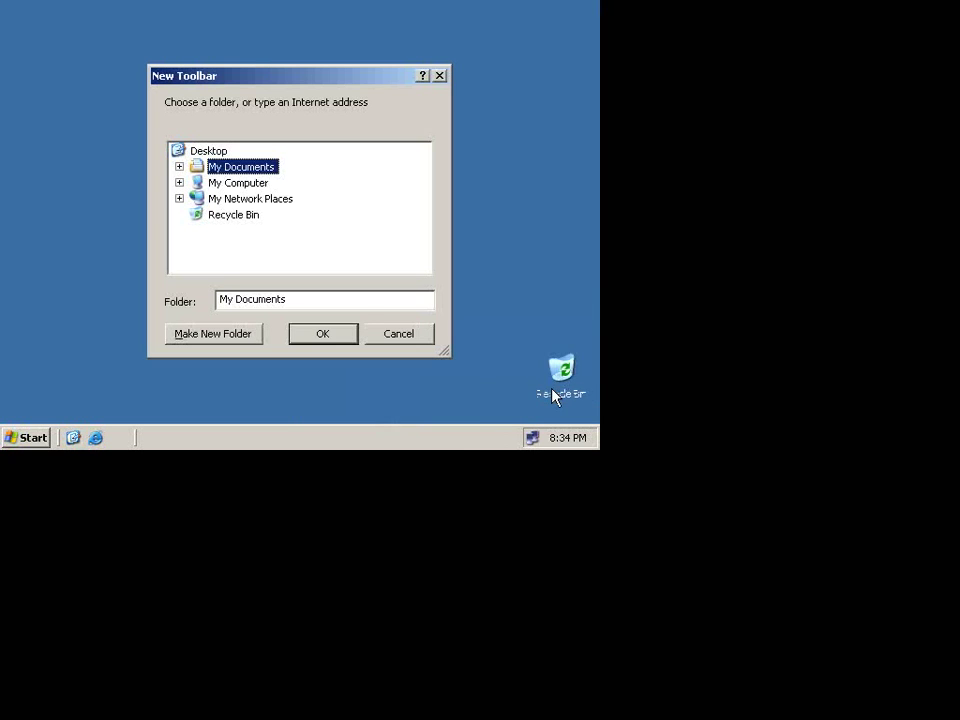
pyautogui.click(179, 183)
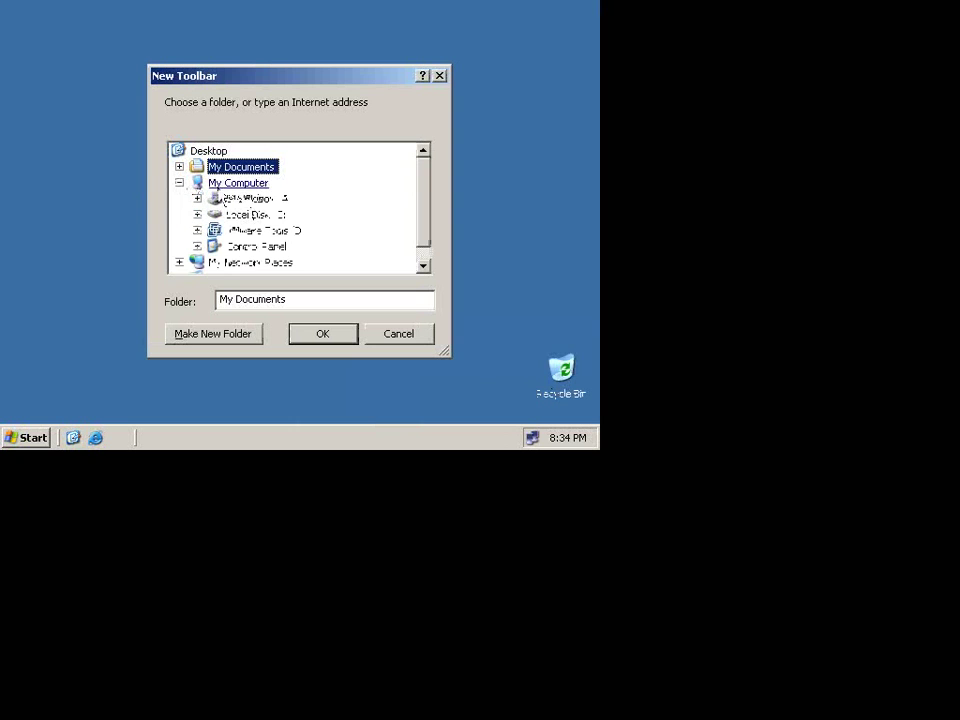
pyautogui.click(197, 246)
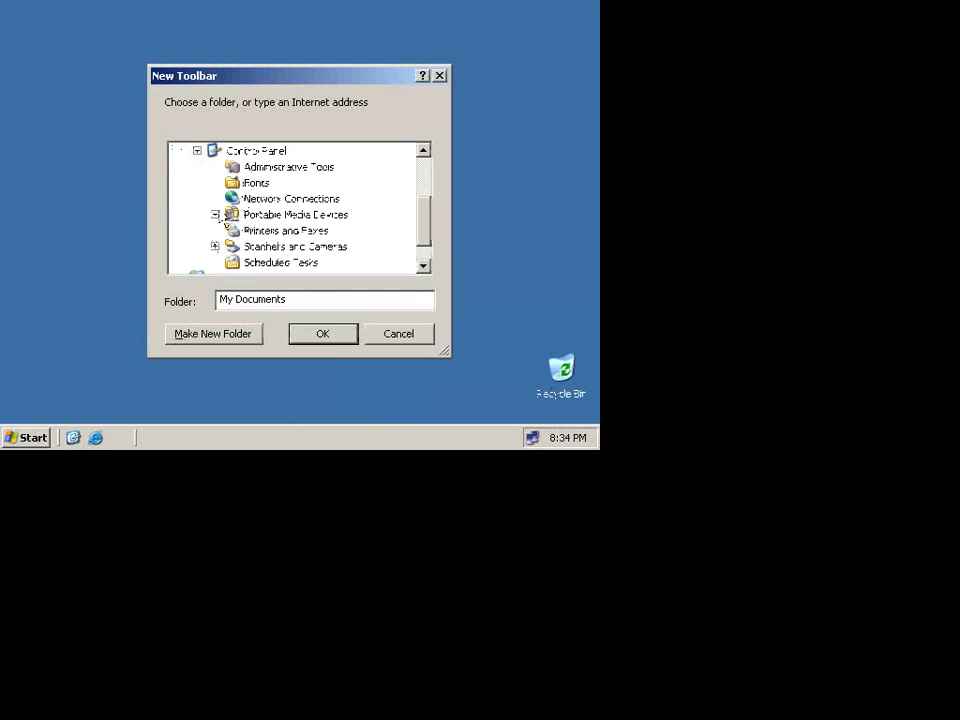
pyautogui.click(289, 167)
pyautogui.click(332, 333)
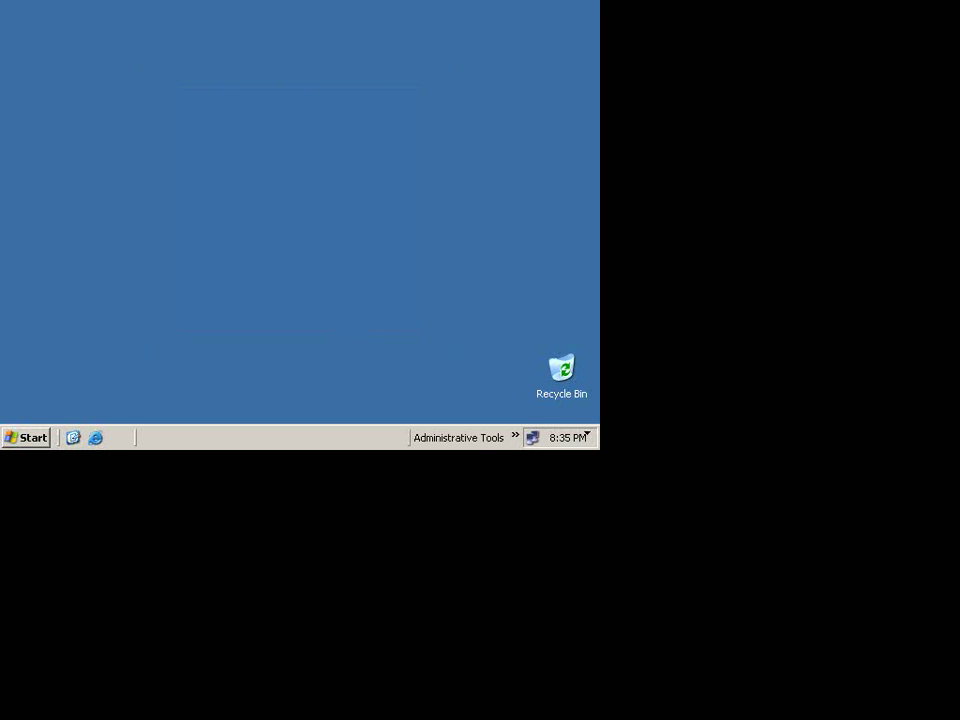
pyautogui.click(516, 438)
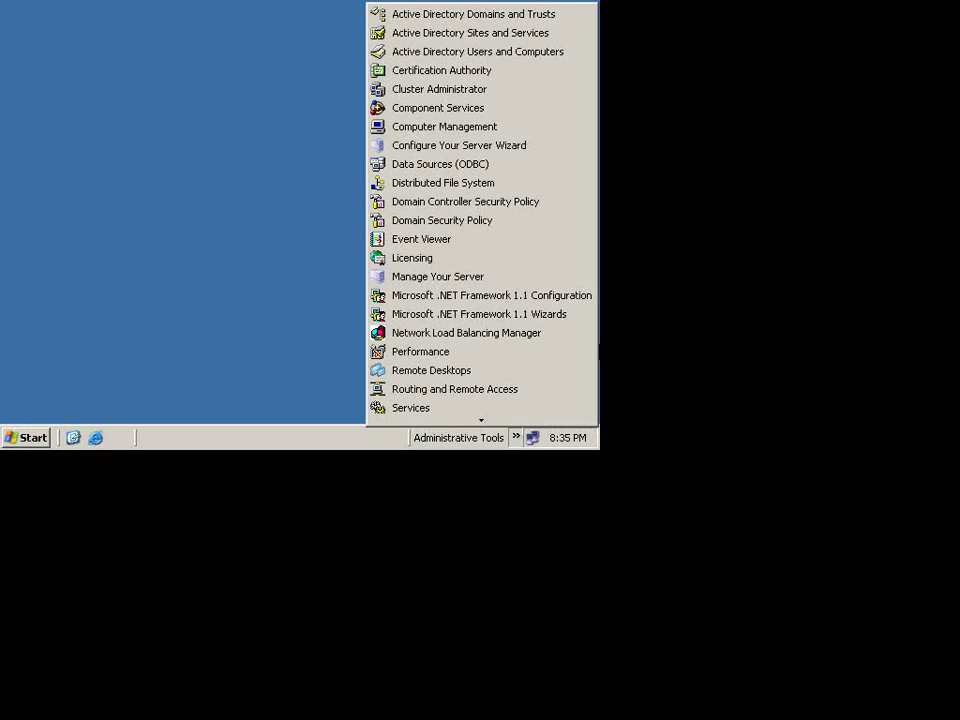
pyautogui.click(592, 53)
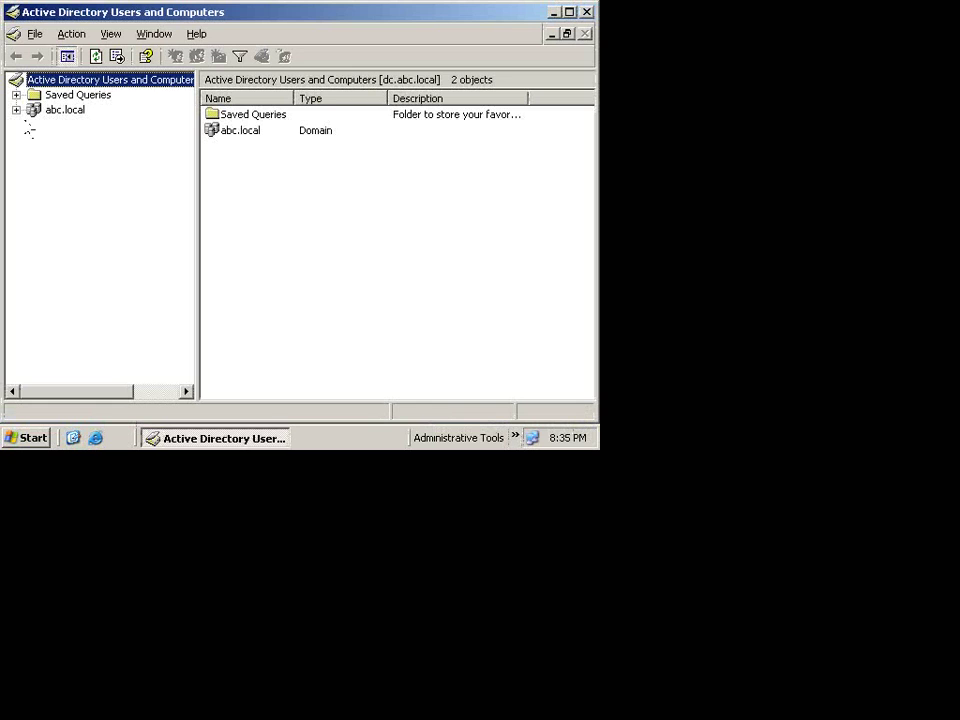
pyautogui.click(16, 110)
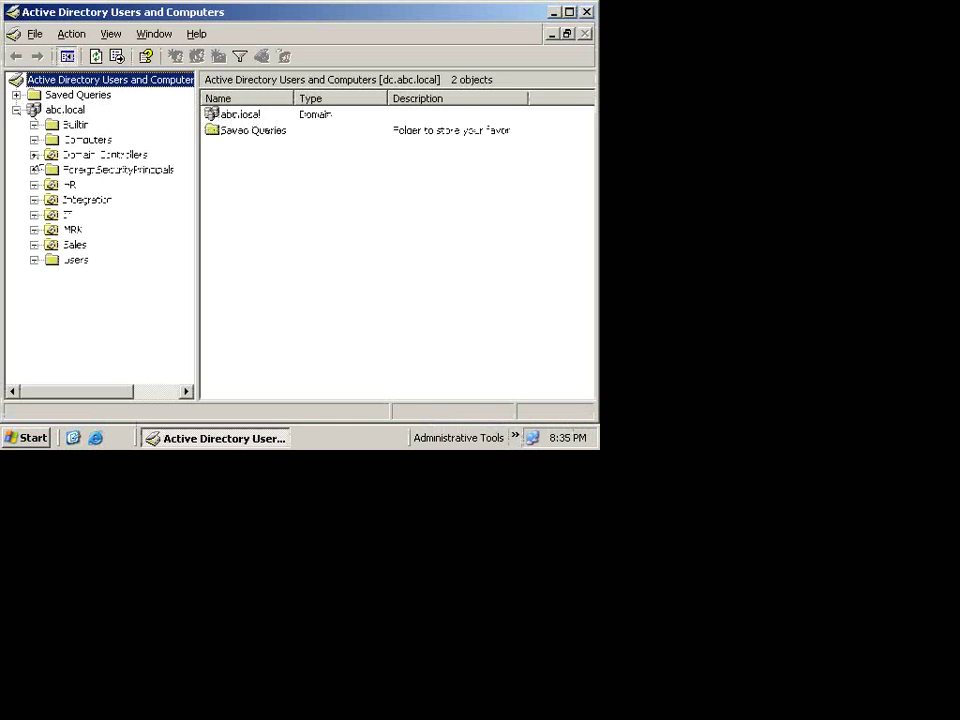
pyautogui.click(55, 188)
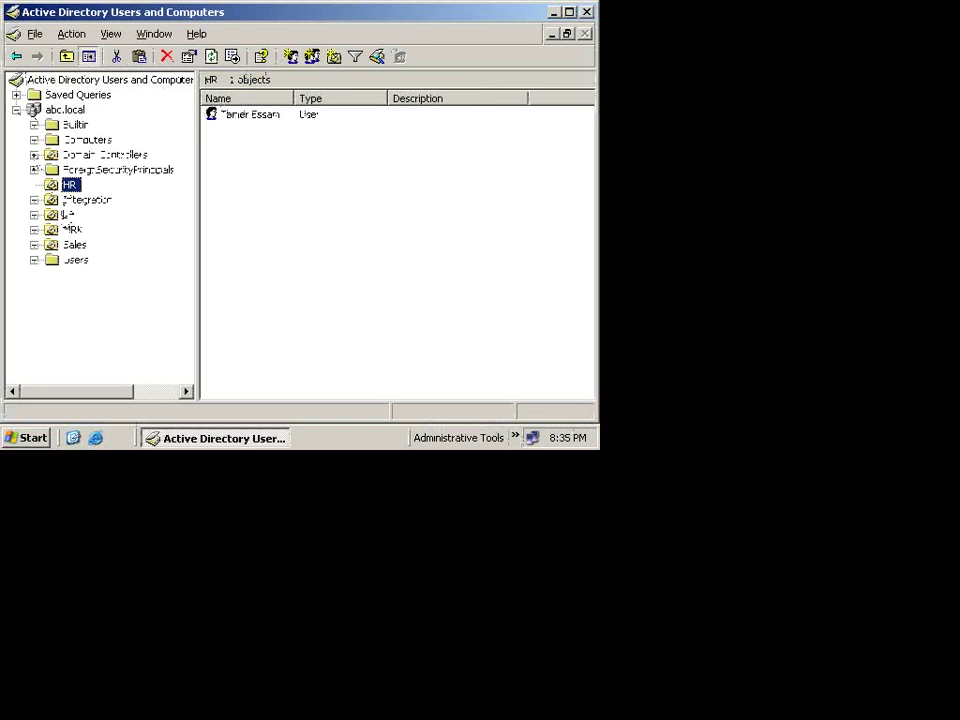
pyautogui.click(68, 200)
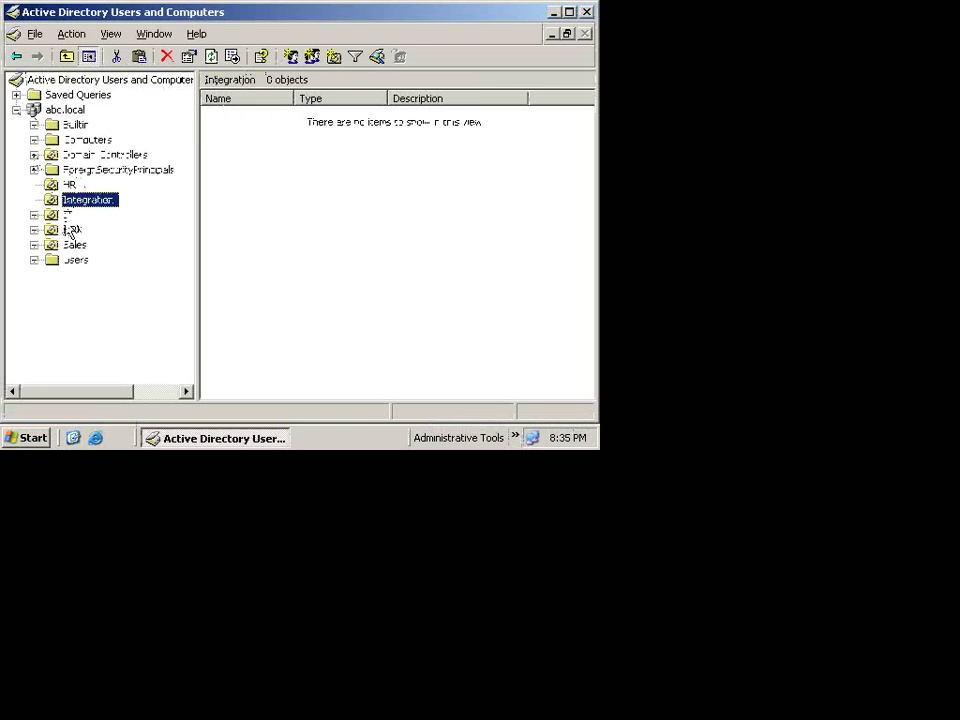
pyautogui.click(69, 215)
pyautogui.click(72, 230)
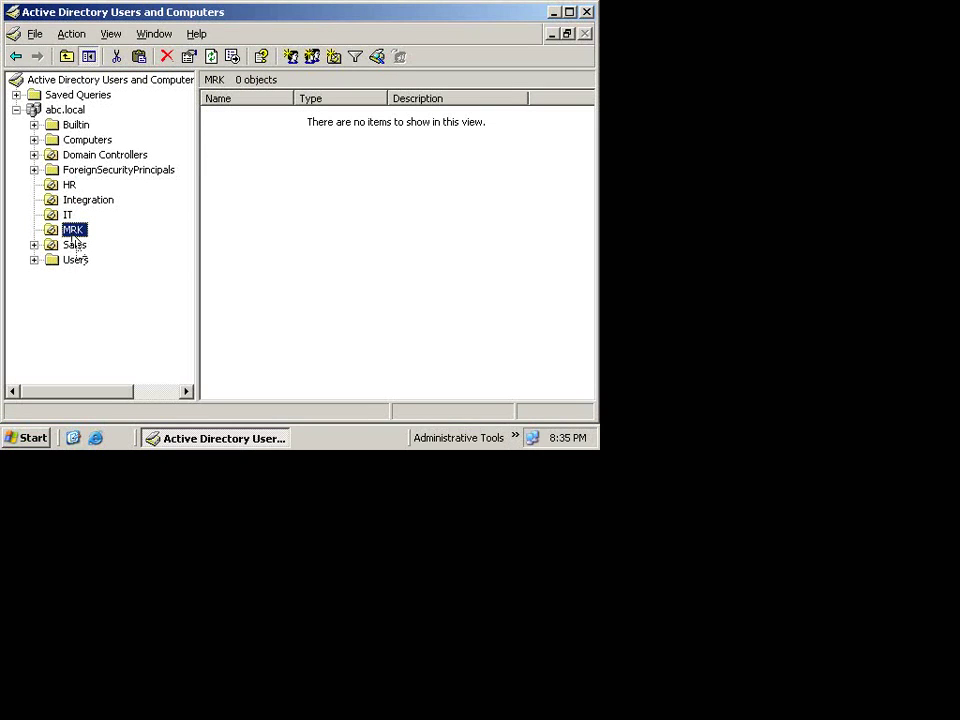
pyautogui.click(75, 245)
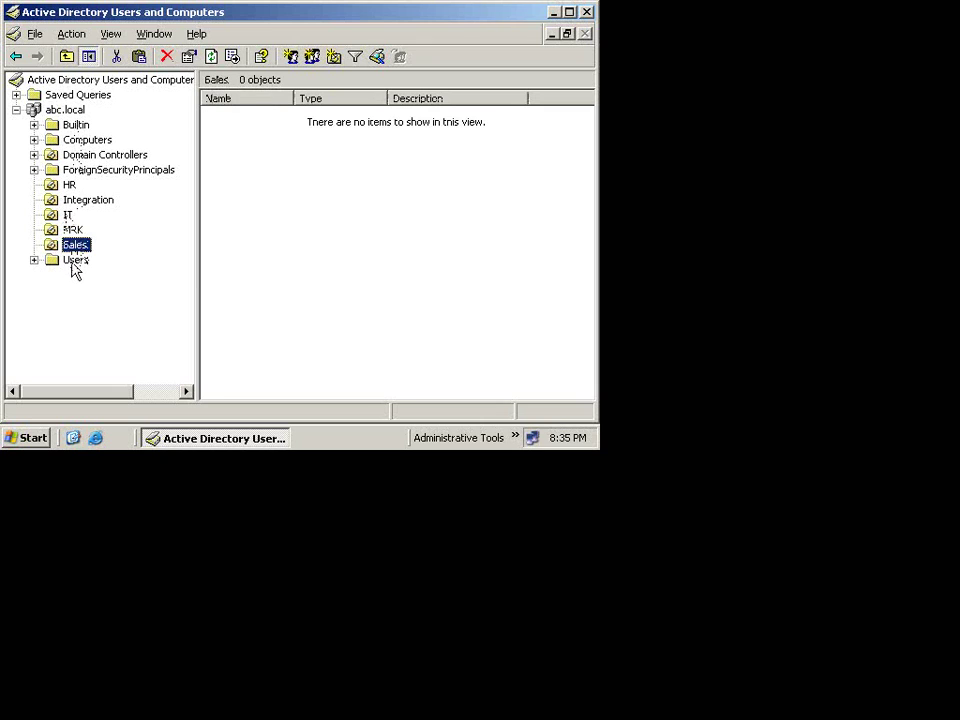
pyautogui.click(75, 260)
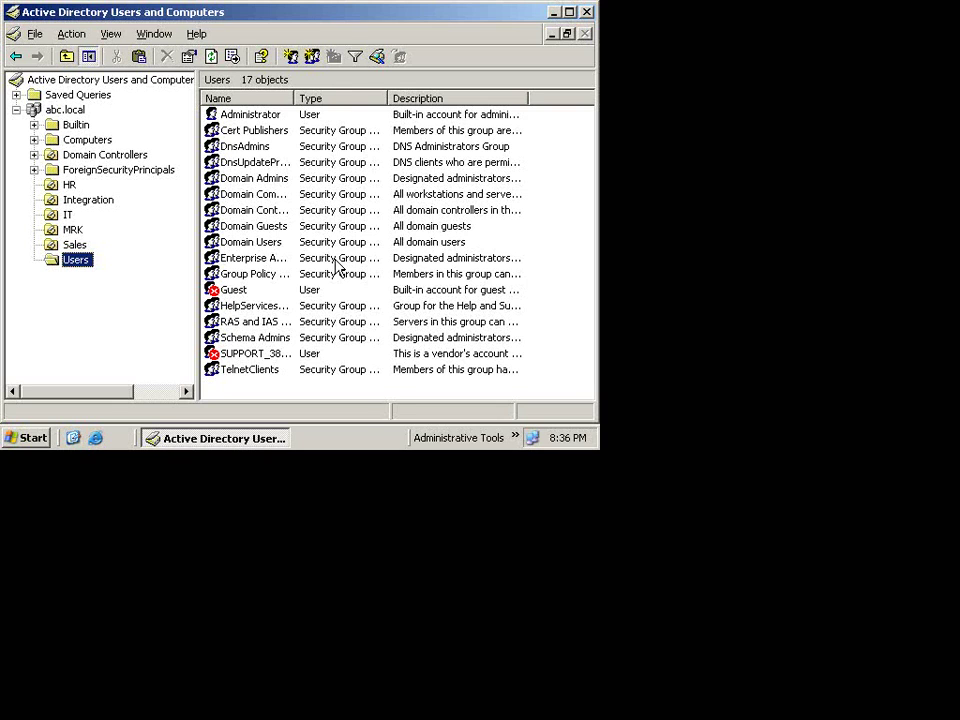
pyautogui.click(587, 12)
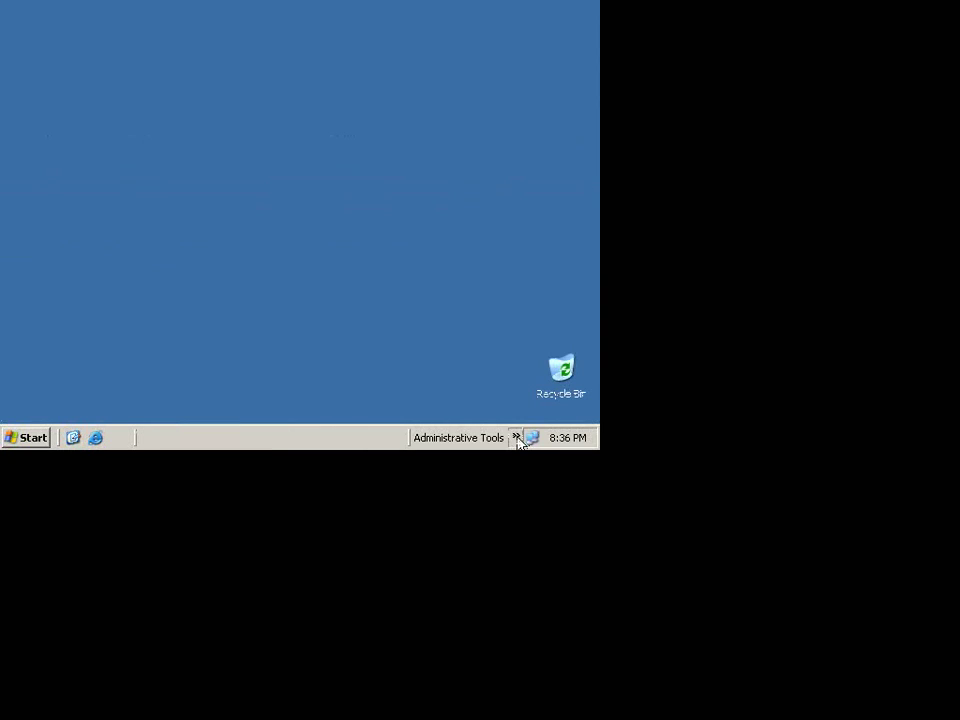
pyautogui.click(517, 438)
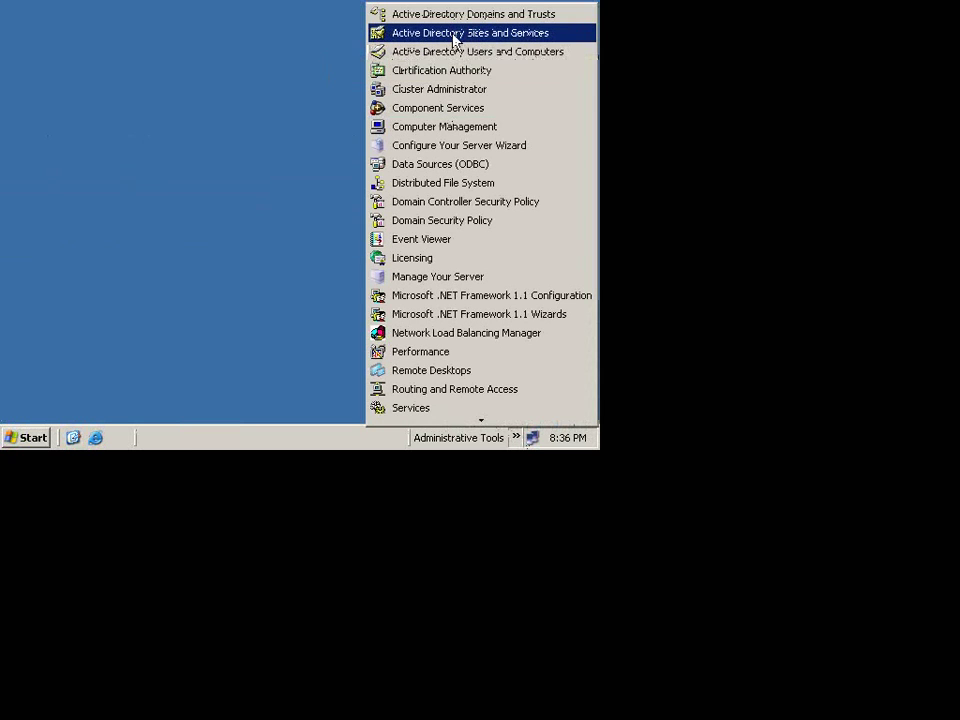
pyautogui.click(455, 33)
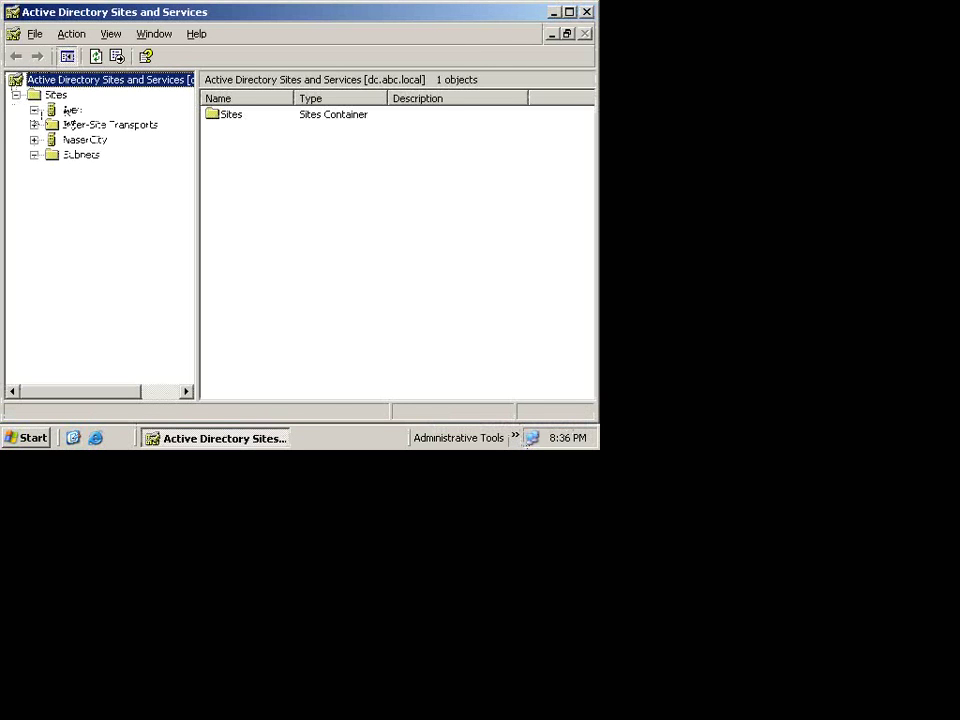
pyautogui.click(34, 155)
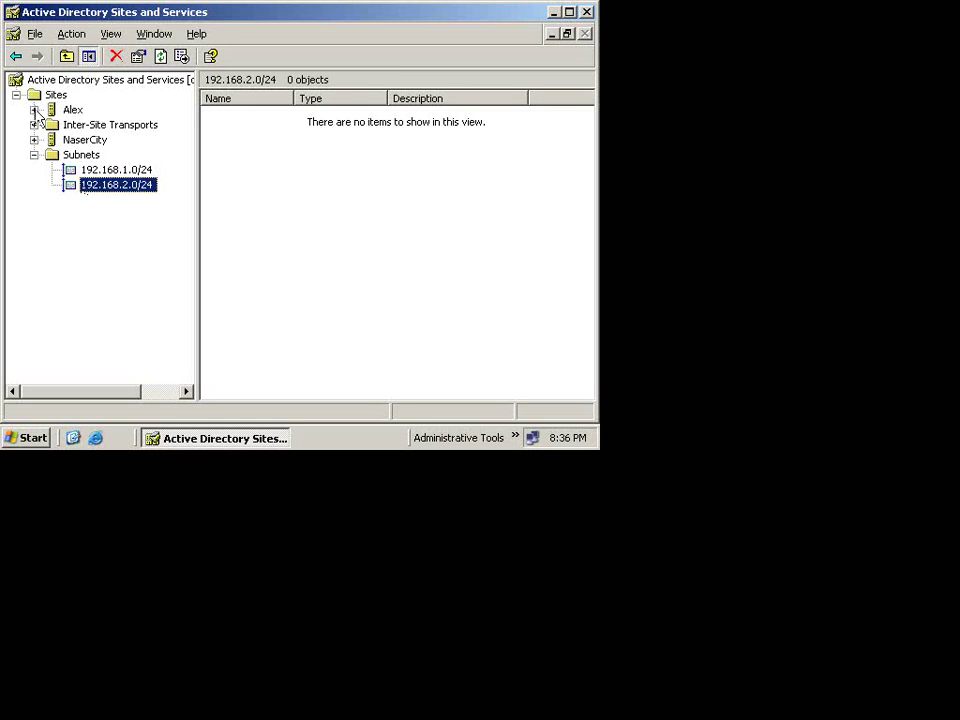
pyautogui.click(34, 140)
pyautogui.click(51, 155)
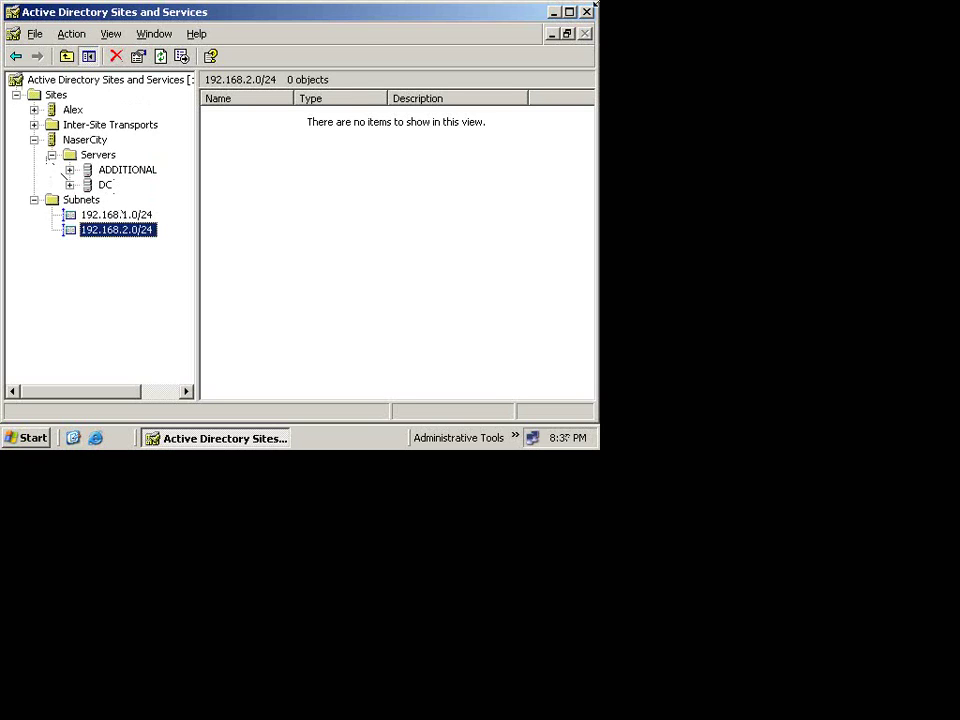
pyautogui.click(586, 12)
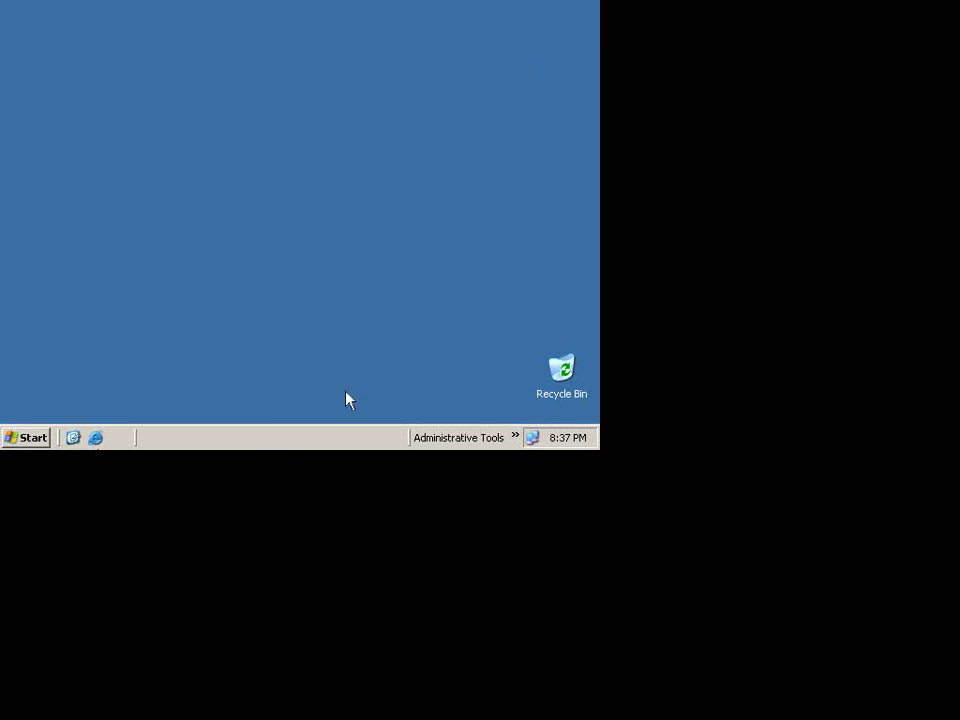
# Step: Launch Active Directory Users and Computers and view the DnsAdmins group's properties without changes
pyautogui.click(516, 436)
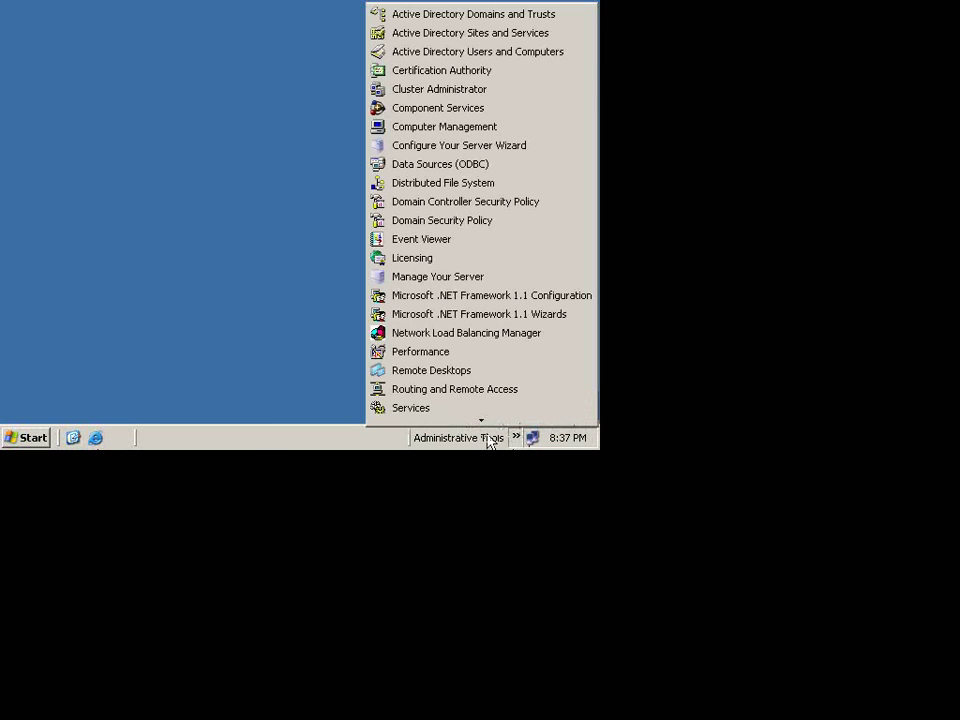
pyautogui.click(561, 55)
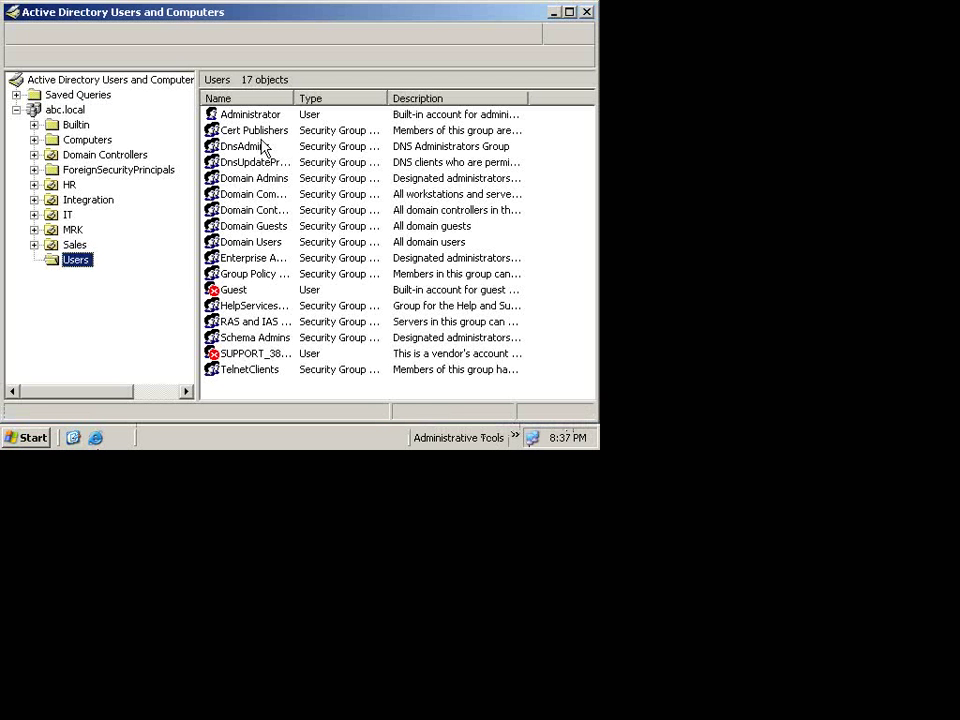
pyautogui.rightClick(271, 149)
pyautogui.click(313, 276)
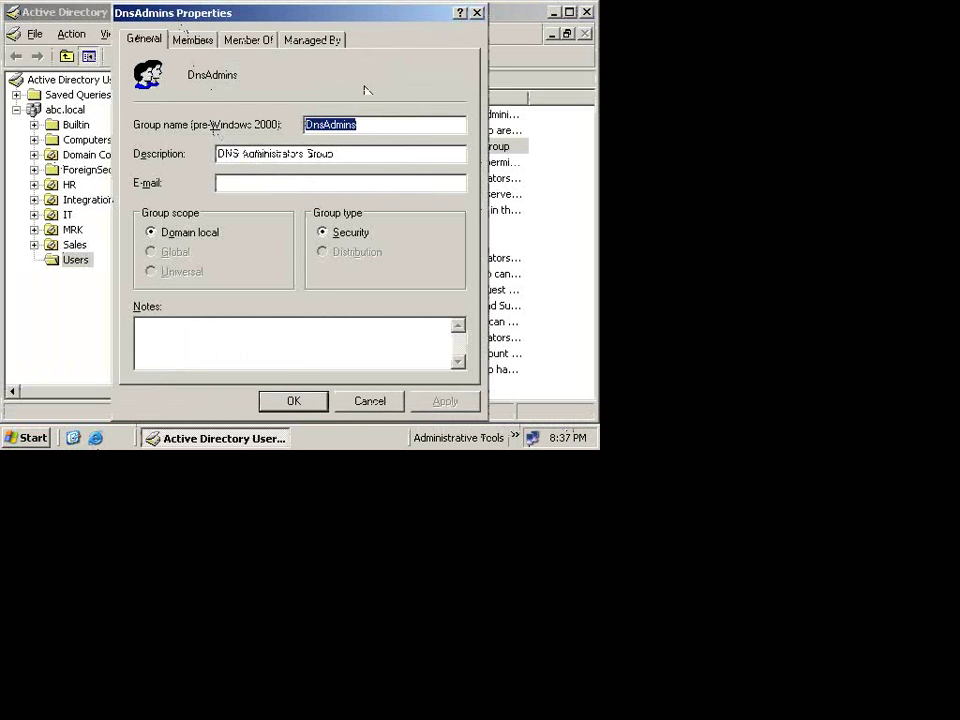
pyautogui.click(363, 403)
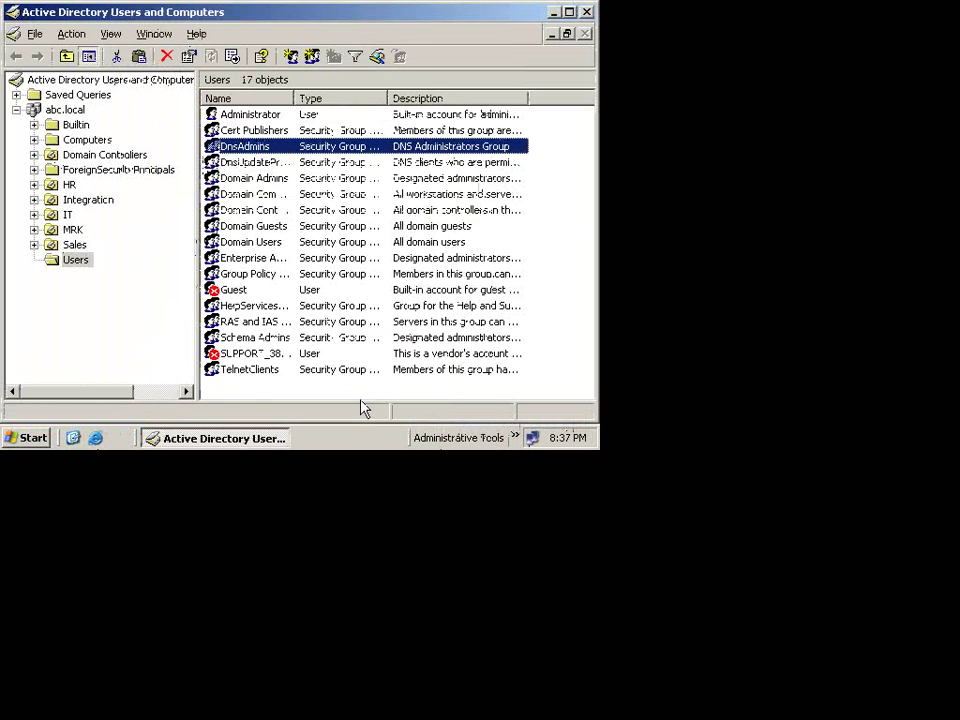
# Step: Open the HR unit's user account properties, browse all its tabs, then close it
pyautogui.click(69, 184)
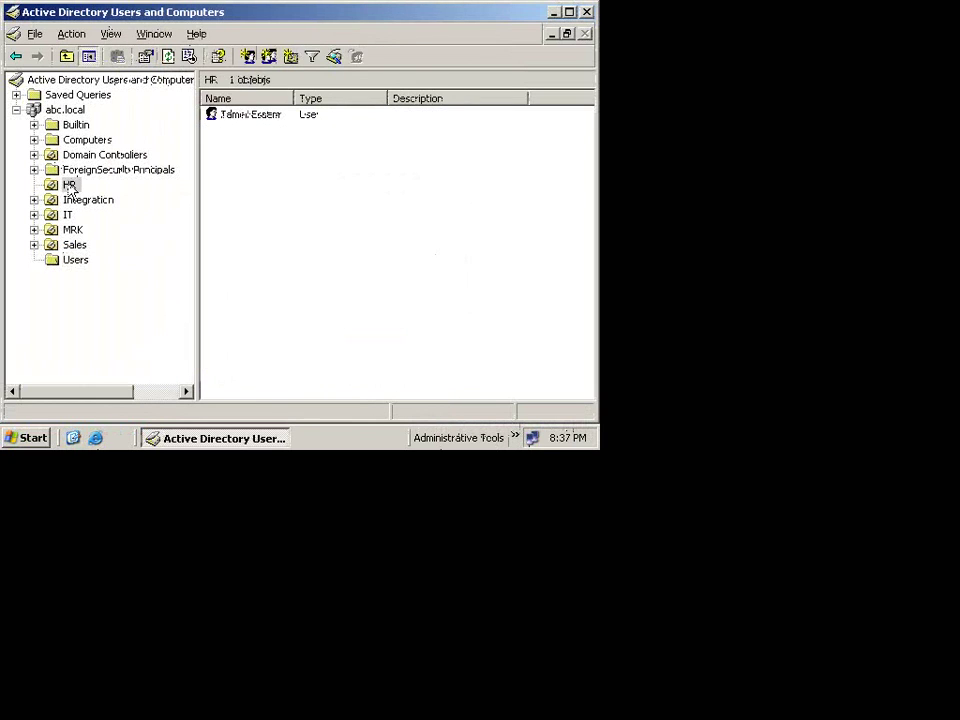
pyautogui.click(238, 122)
pyautogui.hotkey('shift', 'F10')
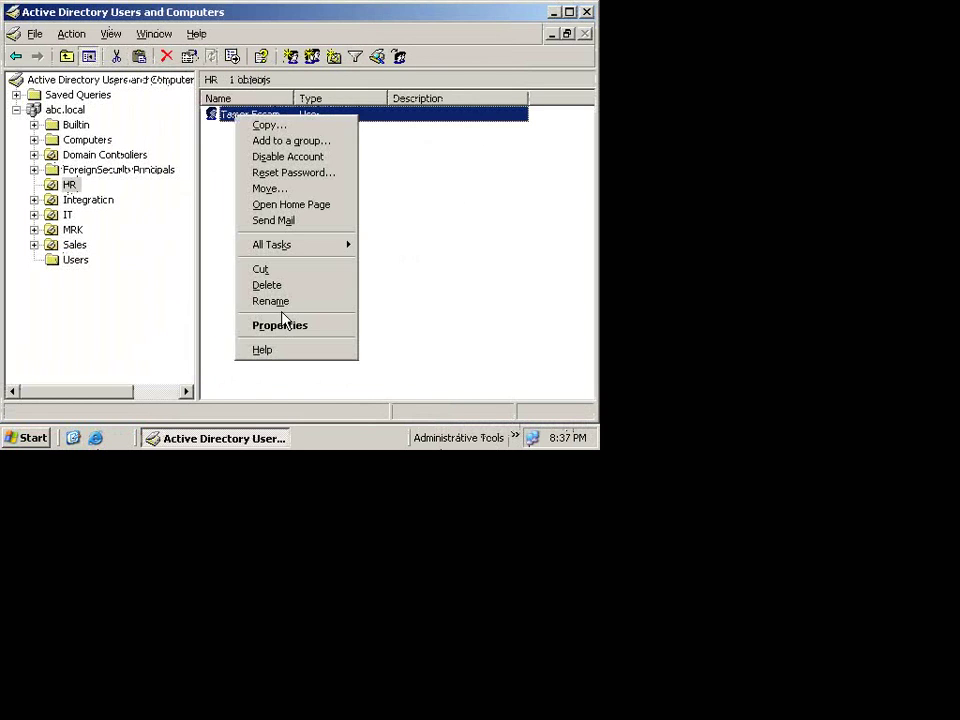
pyautogui.click(281, 322)
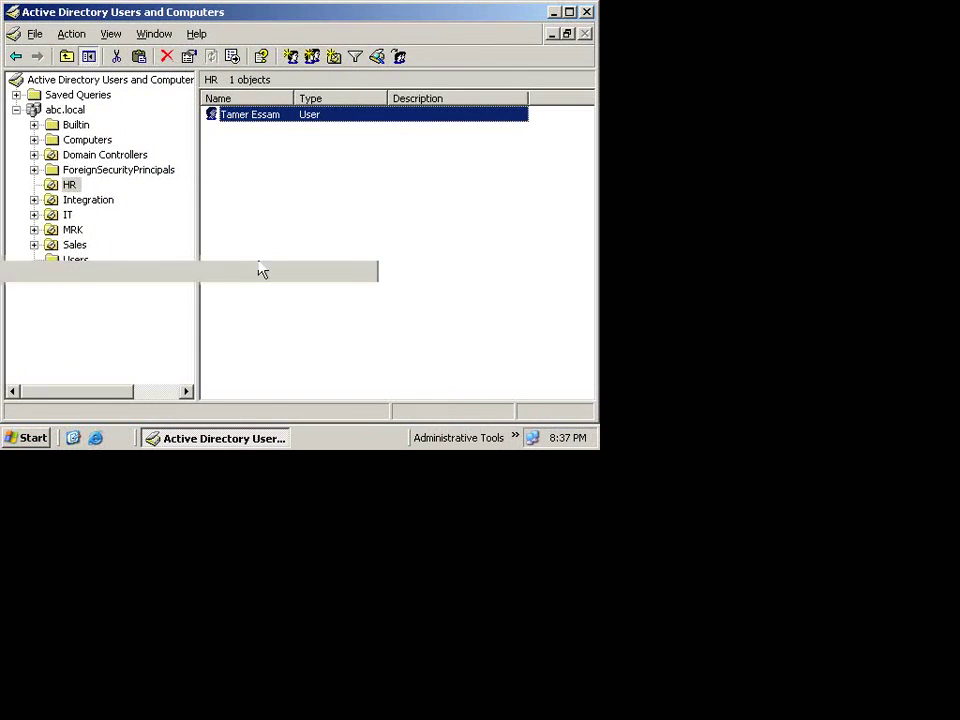
pyautogui.click(364, 38)
pyautogui.click(364, 38)
pyautogui.click(364, 38)
pyautogui.click(364, 38)
pyautogui.click(364, 38)
pyautogui.click(364, 38)
pyautogui.click(364, 38)
pyautogui.click(364, 38)
pyautogui.click(364, 38)
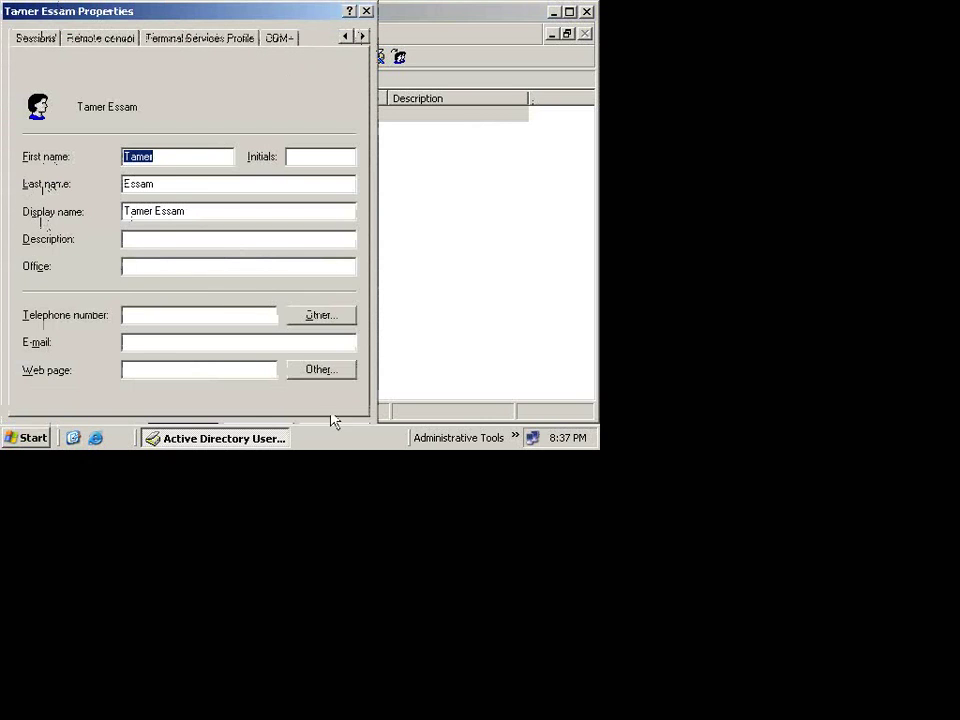
pyautogui.click(367, 12)
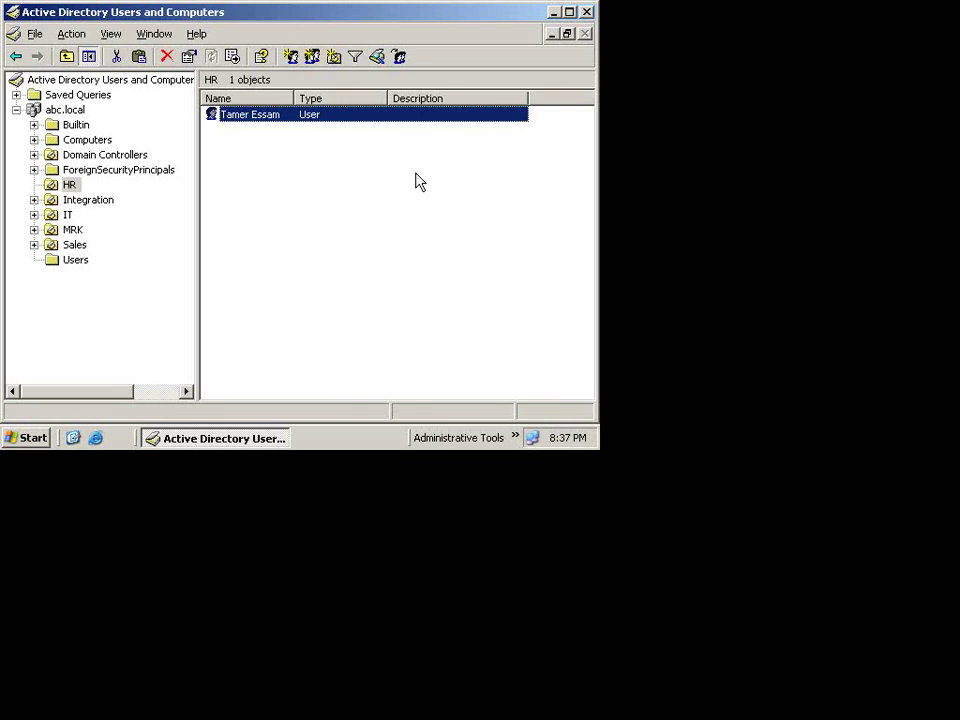
# Step: Minimize ADUC, then on dc cancel the subnet properties, close Sites and Services, and go full screen
pyautogui.click(553, 13)
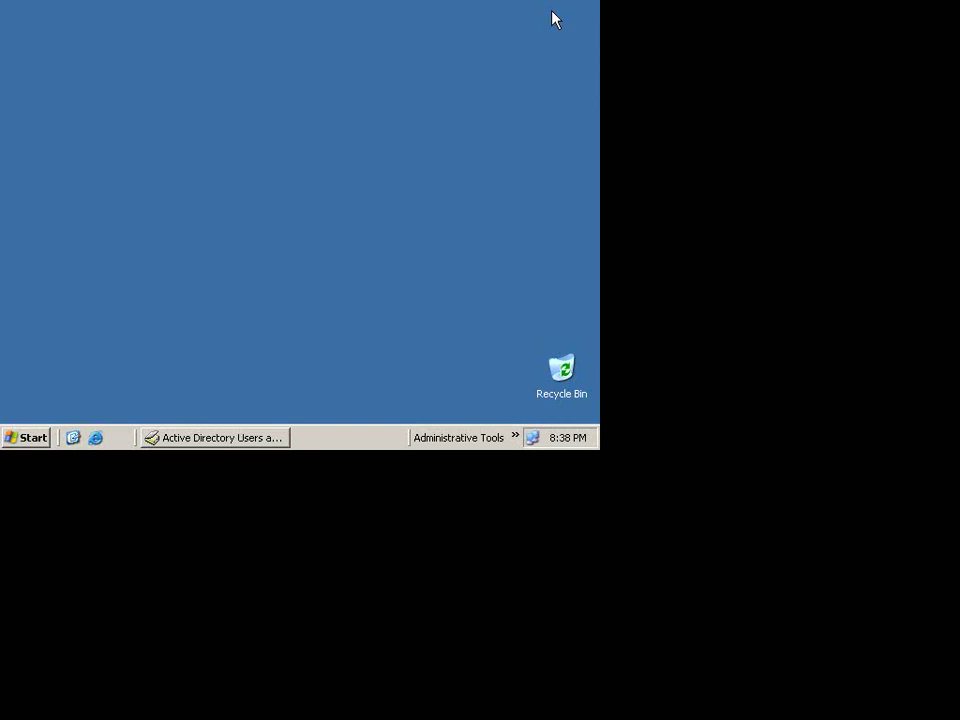
pyautogui.hotkey('ctrl', 'alt', 'Return')
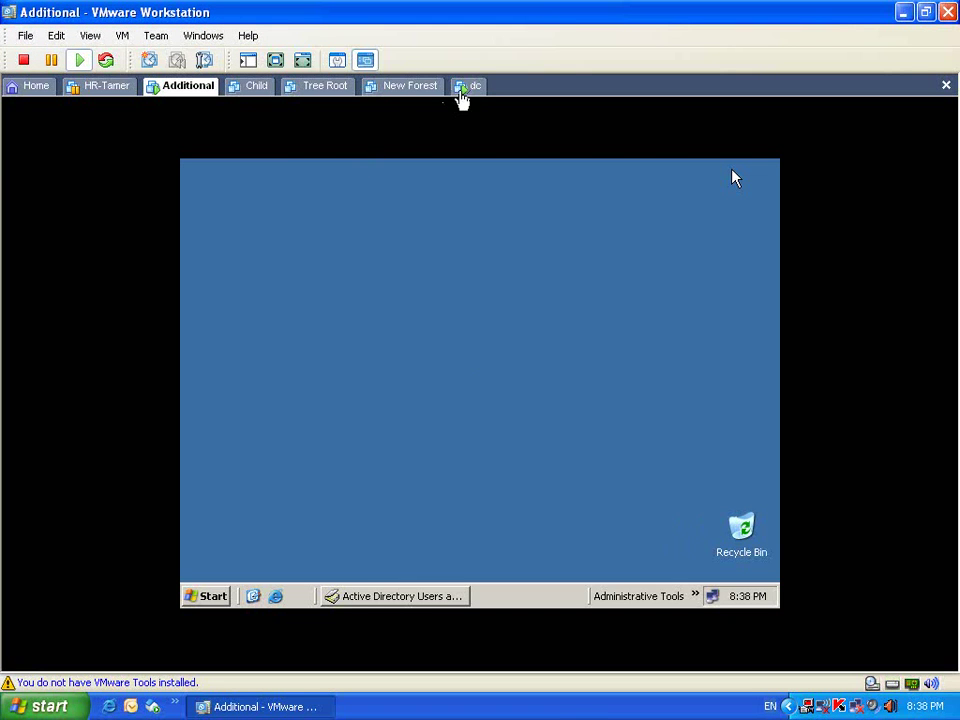
pyautogui.click(460, 88)
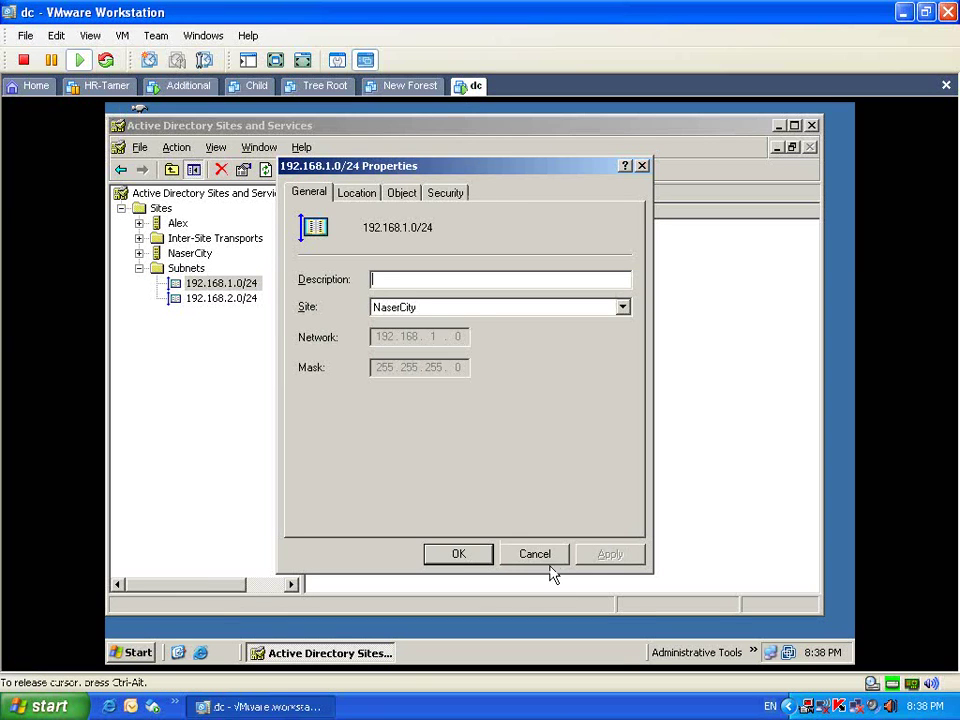
pyautogui.click(549, 560)
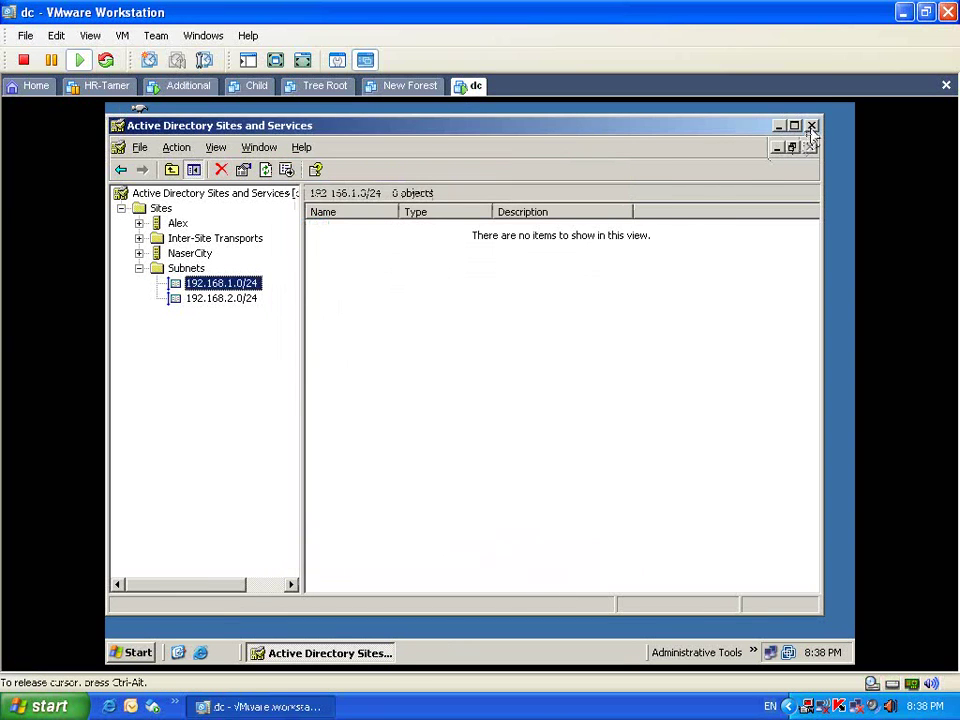
pyautogui.click(811, 126)
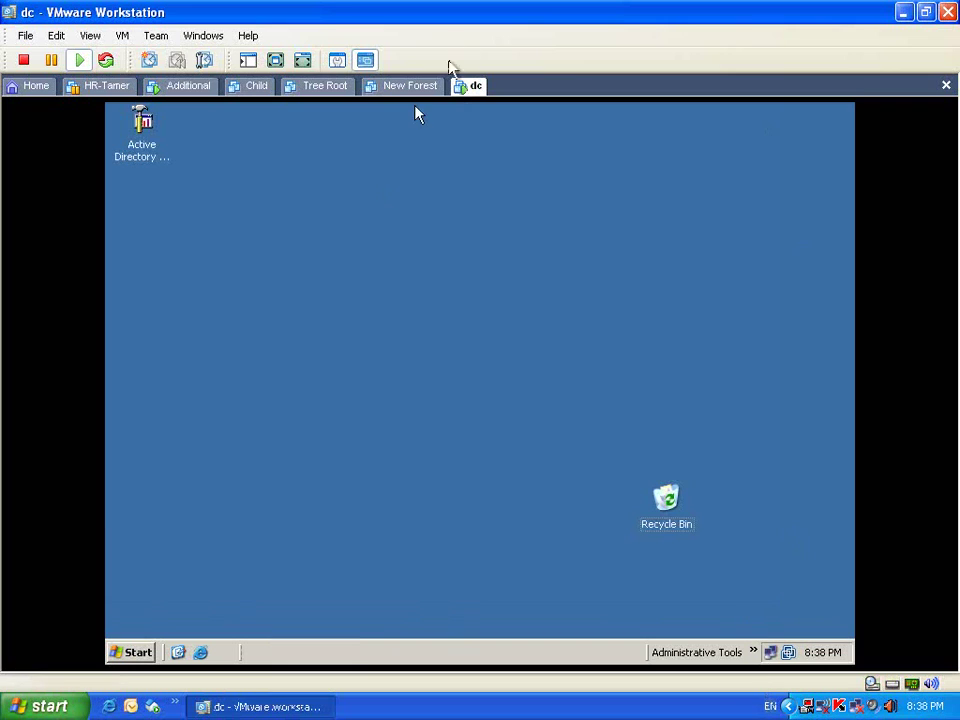
pyautogui.hotkey('ctrl', 'alt', 'Return')
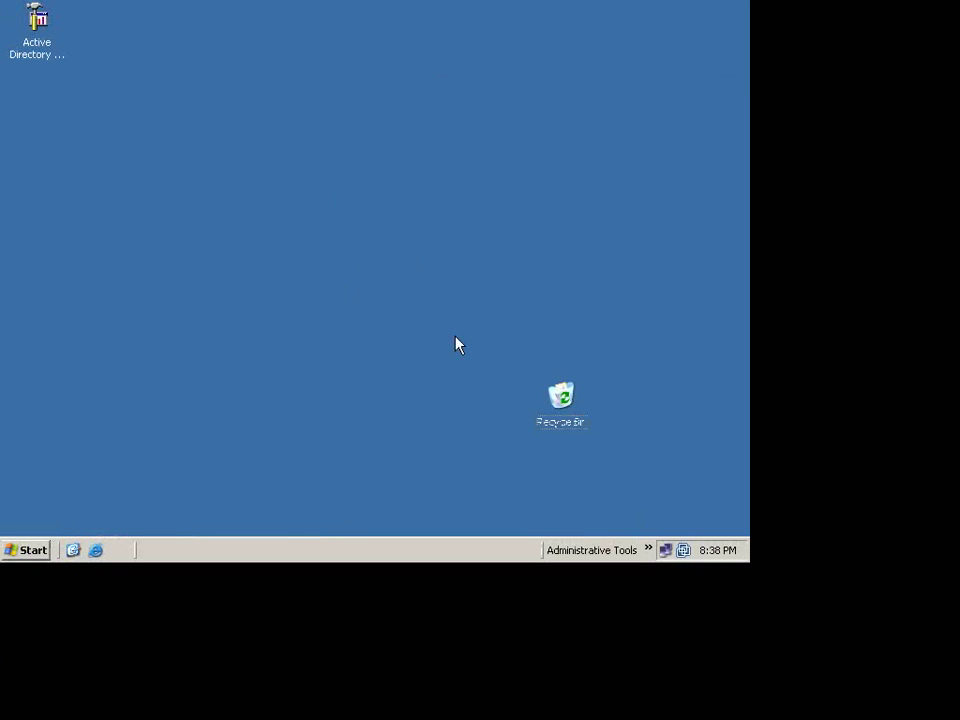
# Step: Launch the DNS console and open the abc.local forward lookup zone to see its records
pyautogui.click(648, 550)
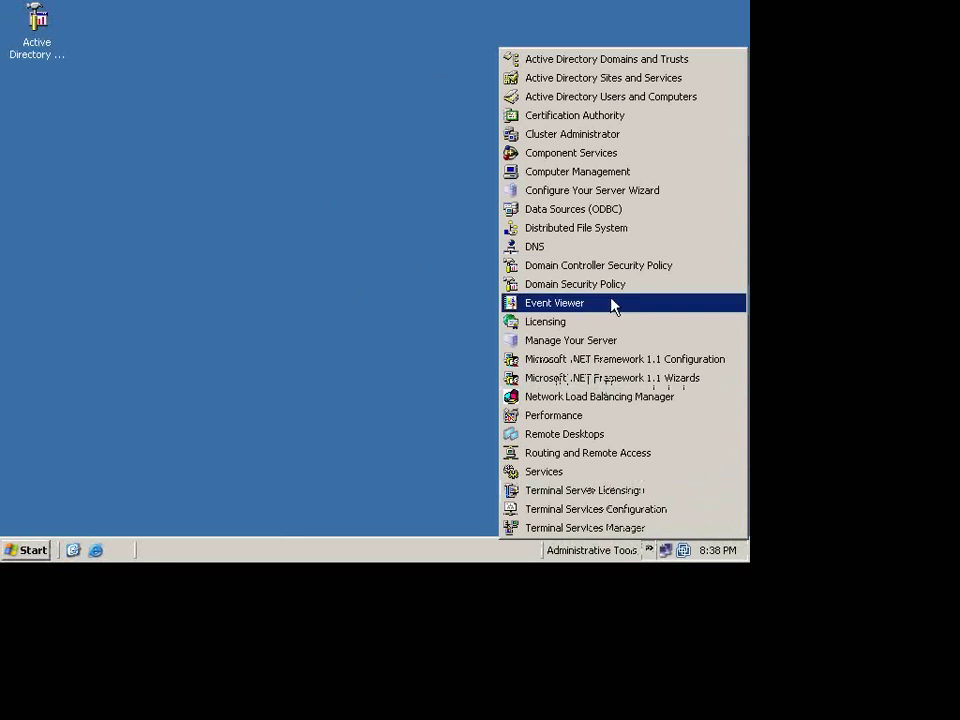
pyautogui.click(607, 252)
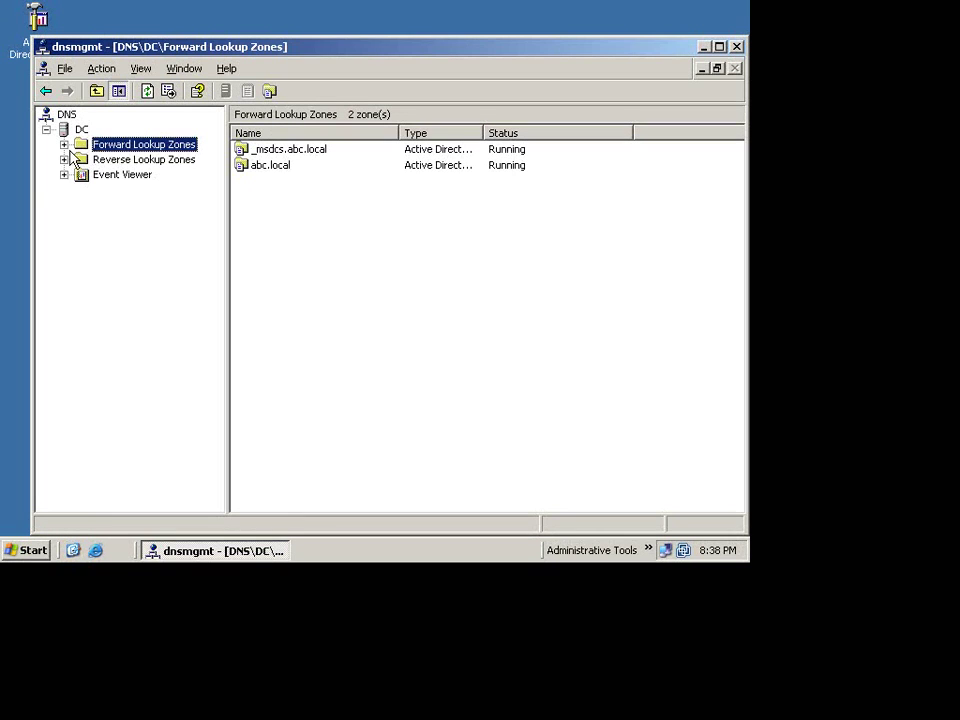
pyautogui.click(64, 144)
pyautogui.doubleClick(118, 175)
# Step: Check abc.local's replication scope, left at all domain controllers in the domain, and cancel
pyautogui.rightClick(115, 184)
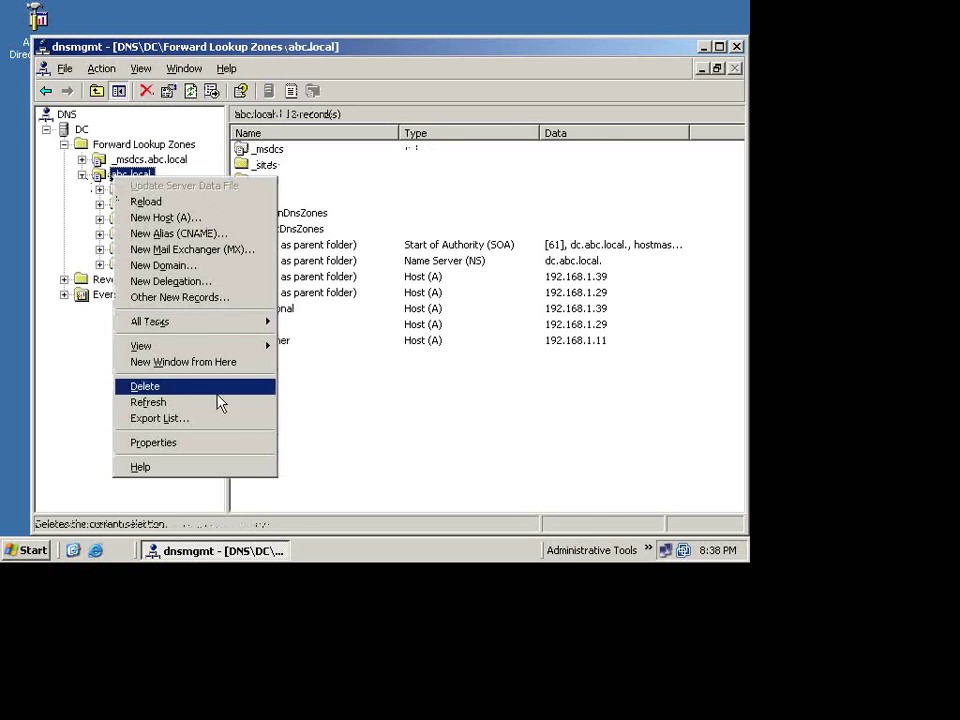
pyautogui.click(231, 444)
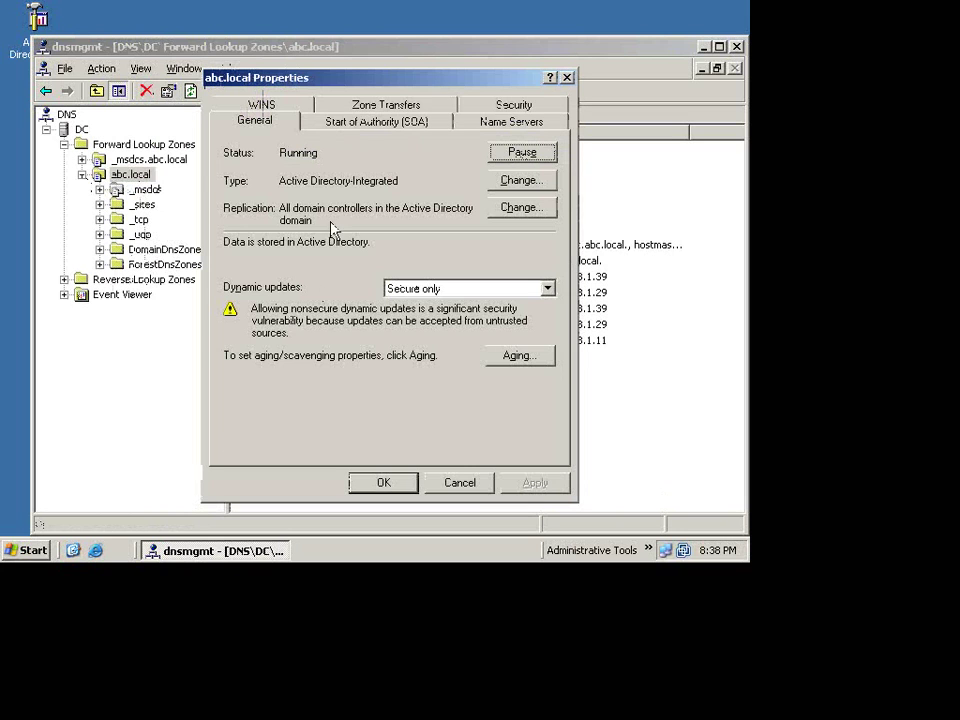
pyautogui.click(284, 124)
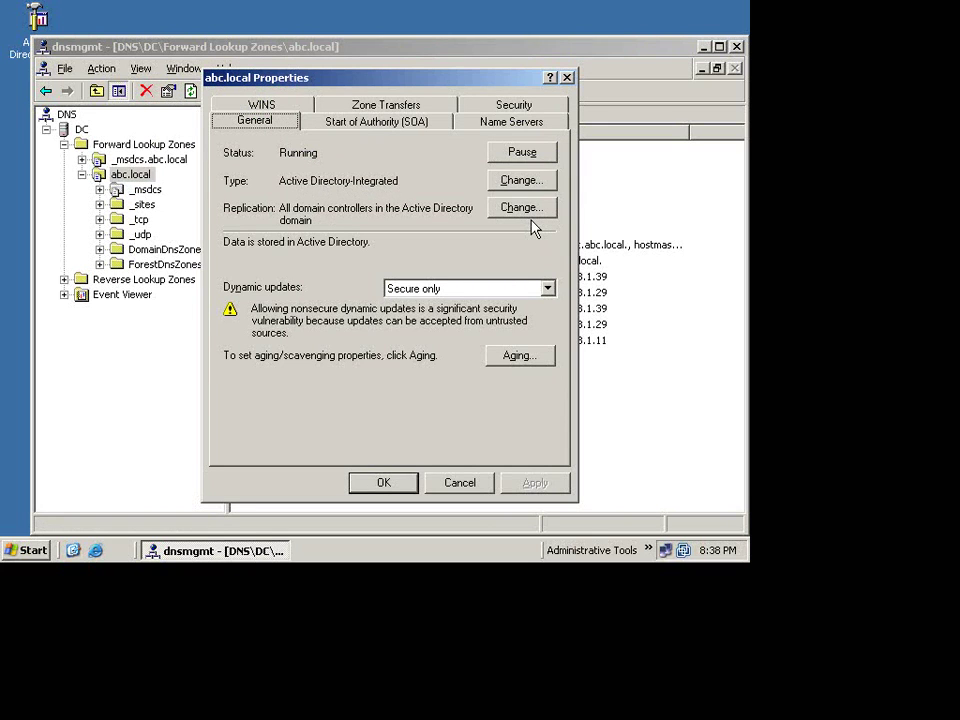
pyautogui.click(535, 224)
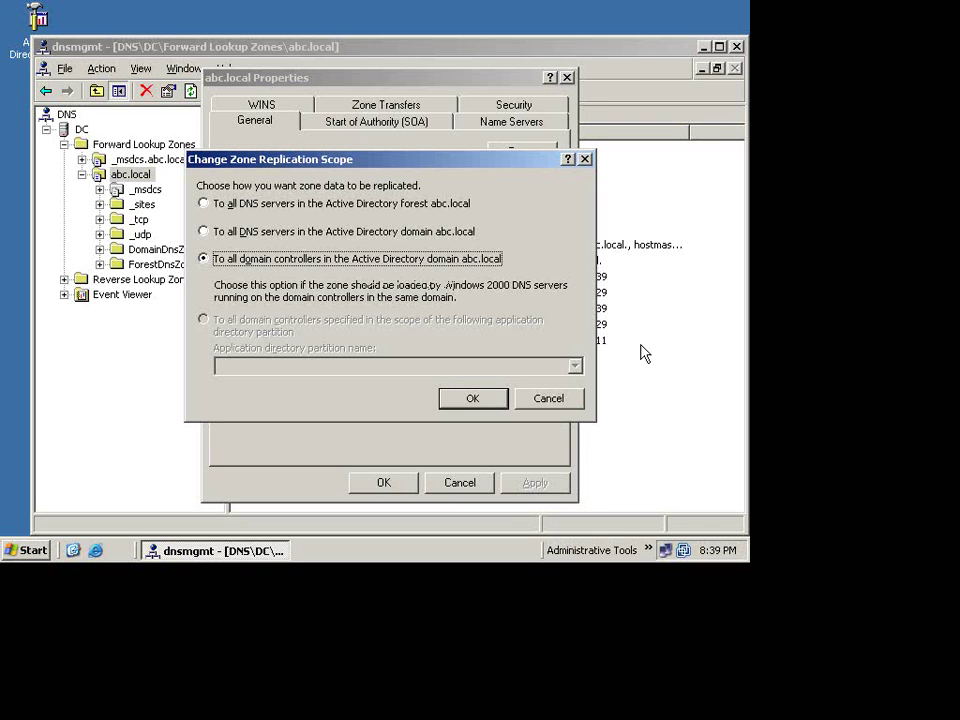
pyautogui.press('Return')
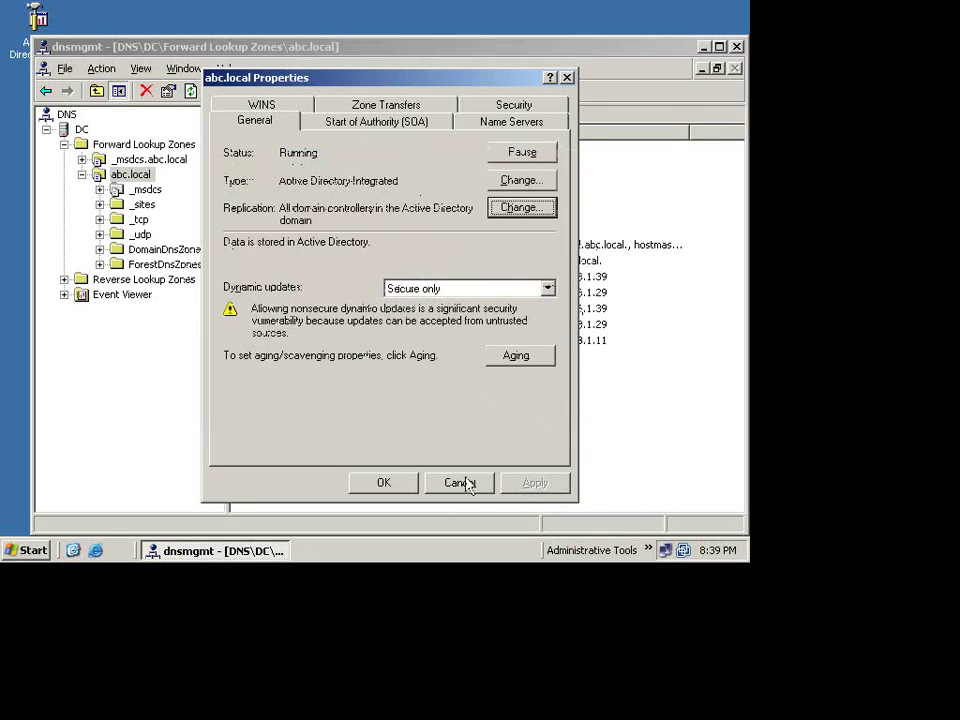
pyautogui.click(462, 483)
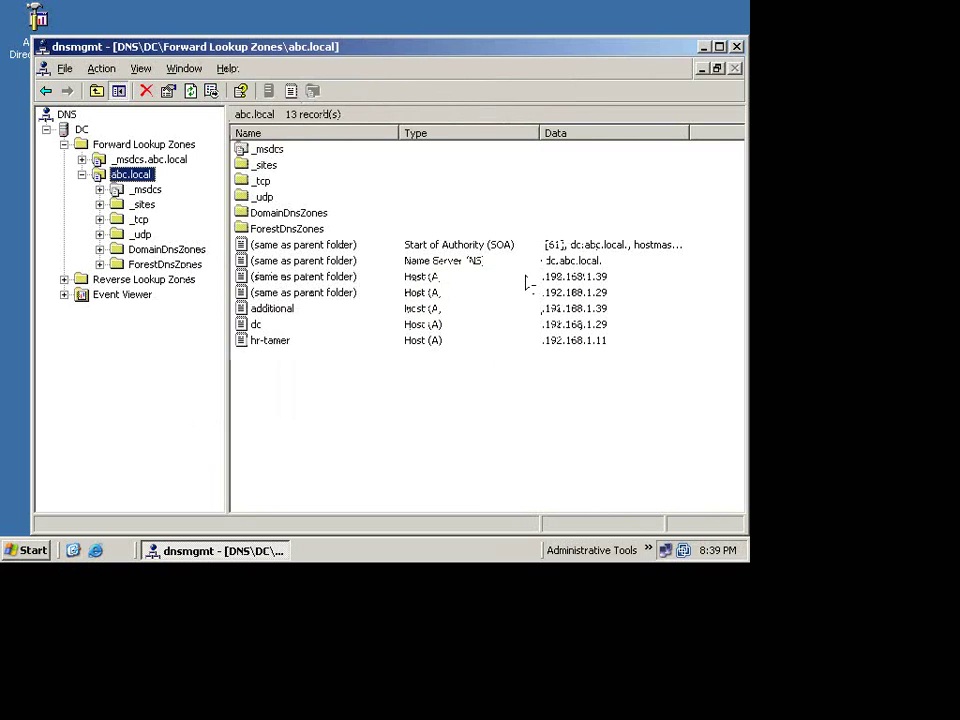
# Step: Show the Additional machine full screen and glance at its Administrative Tools list
pyautogui.hotkey('ctrl', 'alt', 'Return')
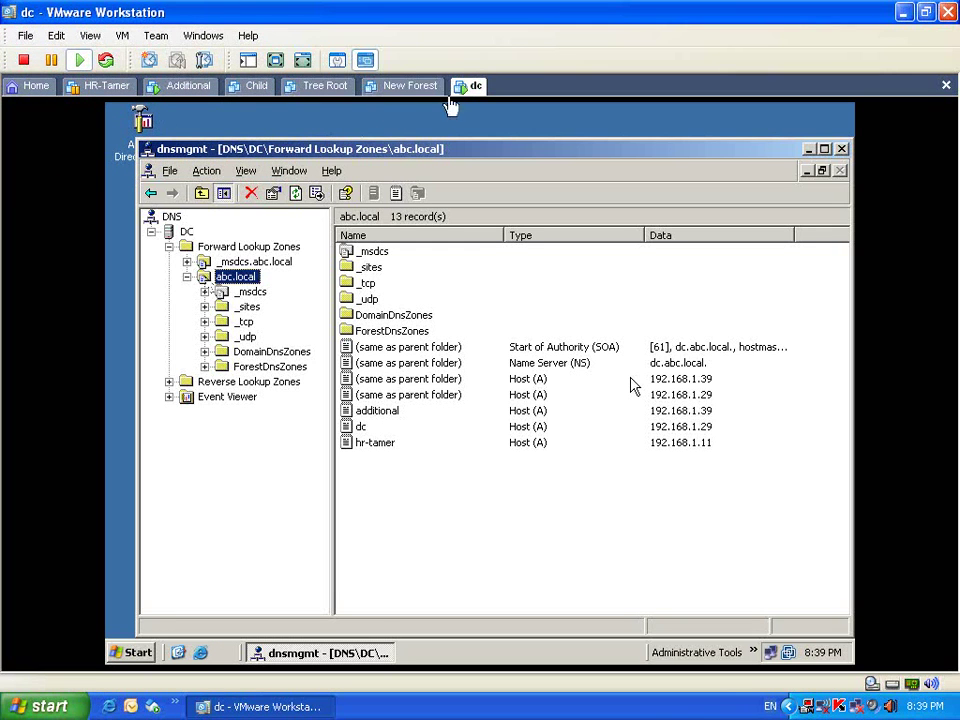
pyautogui.click(200, 86)
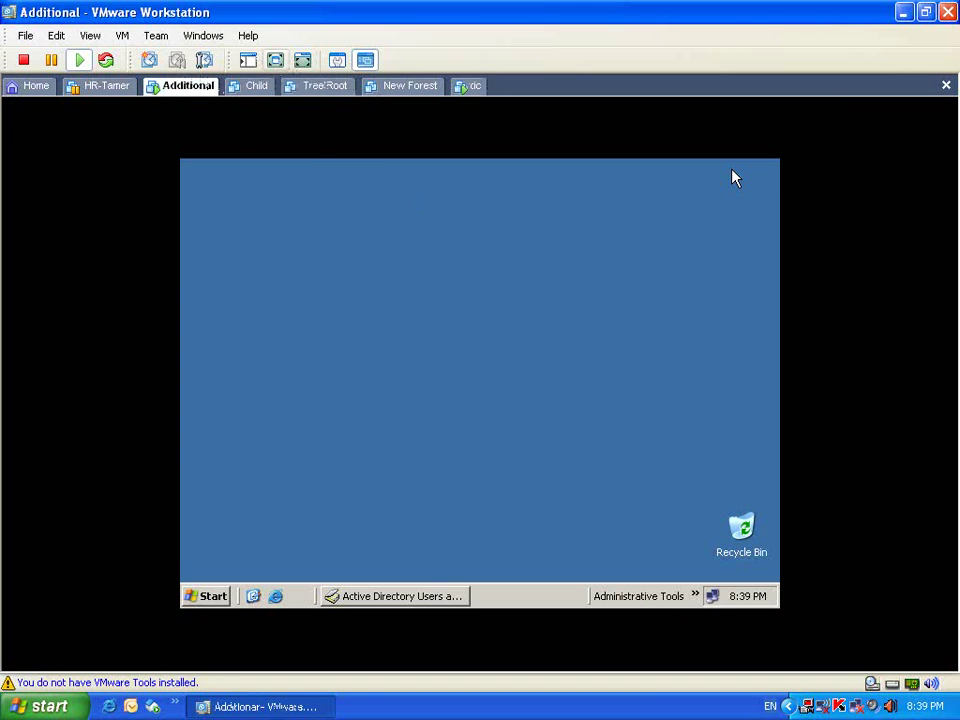
pyautogui.hotkey('ctrl', 'alt', 'Return')
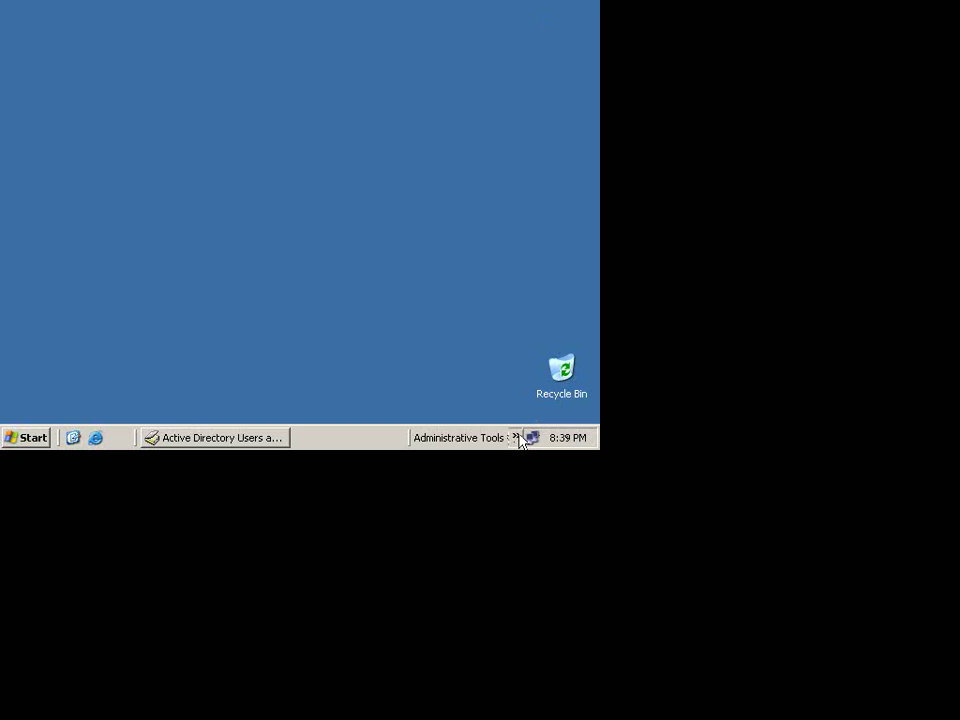
pyautogui.click(517, 438)
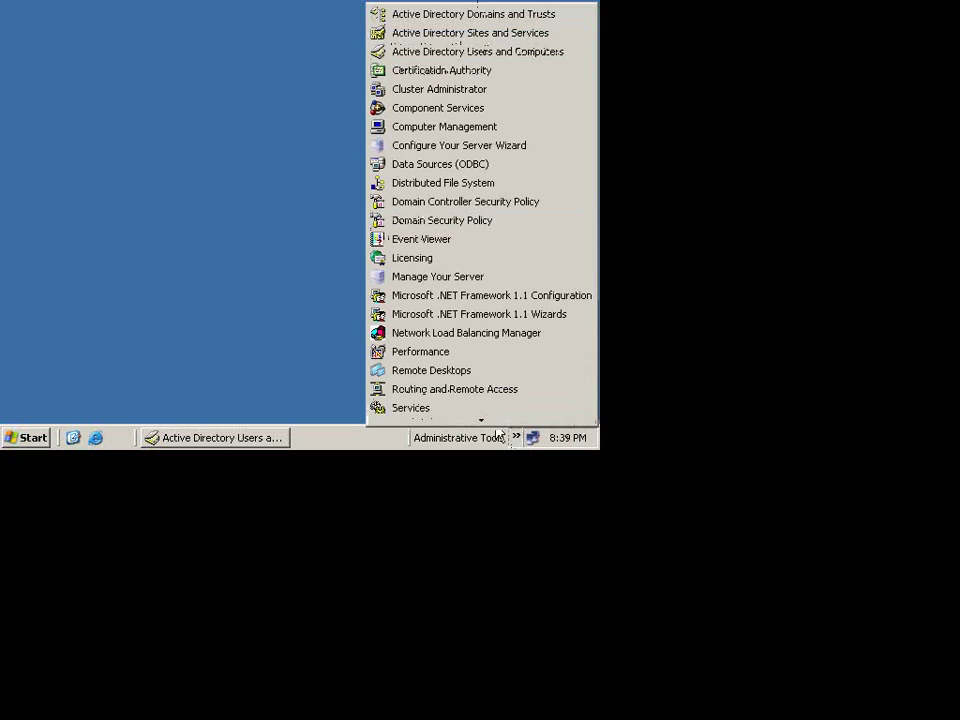
pyautogui.moveTo(481, 420)
pyautogui.moveTo(481, 8)
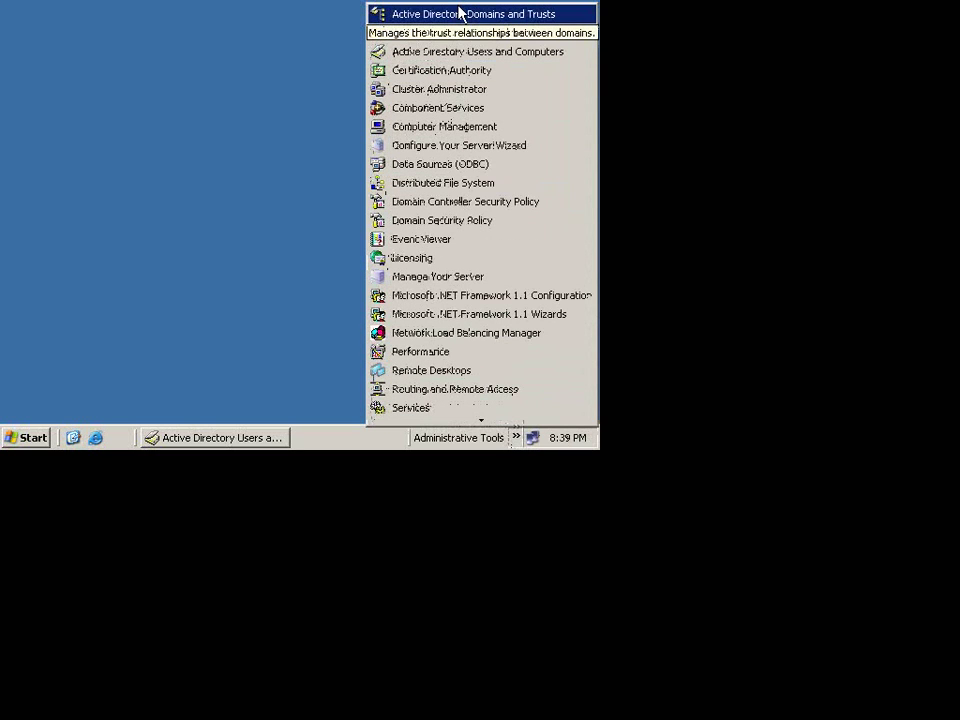
pyautogui.click(151, 137)
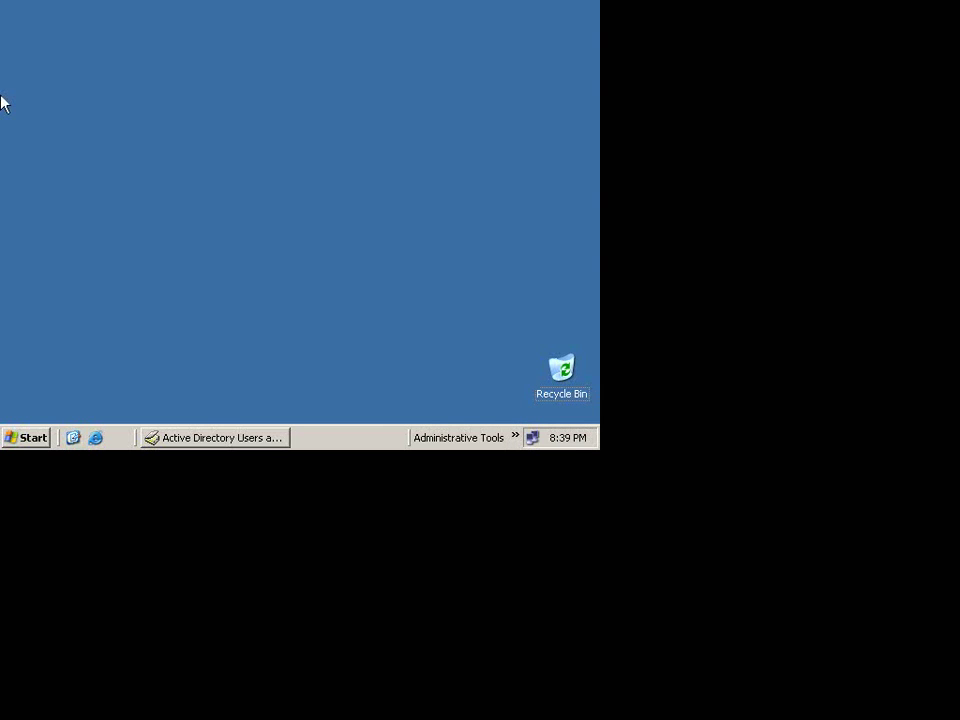
# Step: Dismiss the Start menu and return Additional to windowed view
pyautogui.click(32, 438)
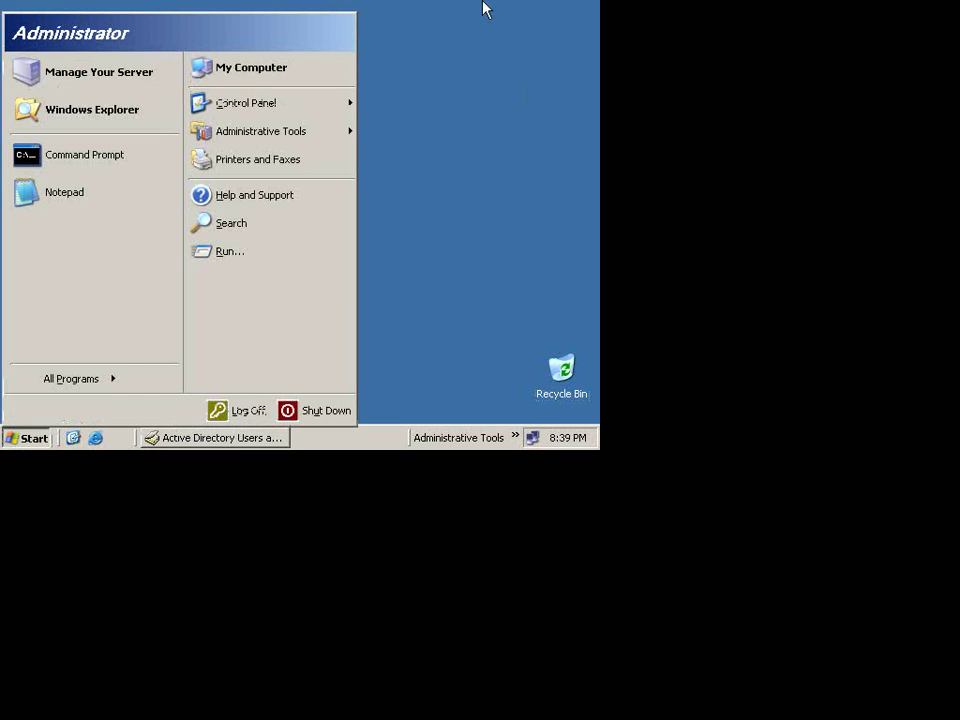
pyautogui.click(514, 8)
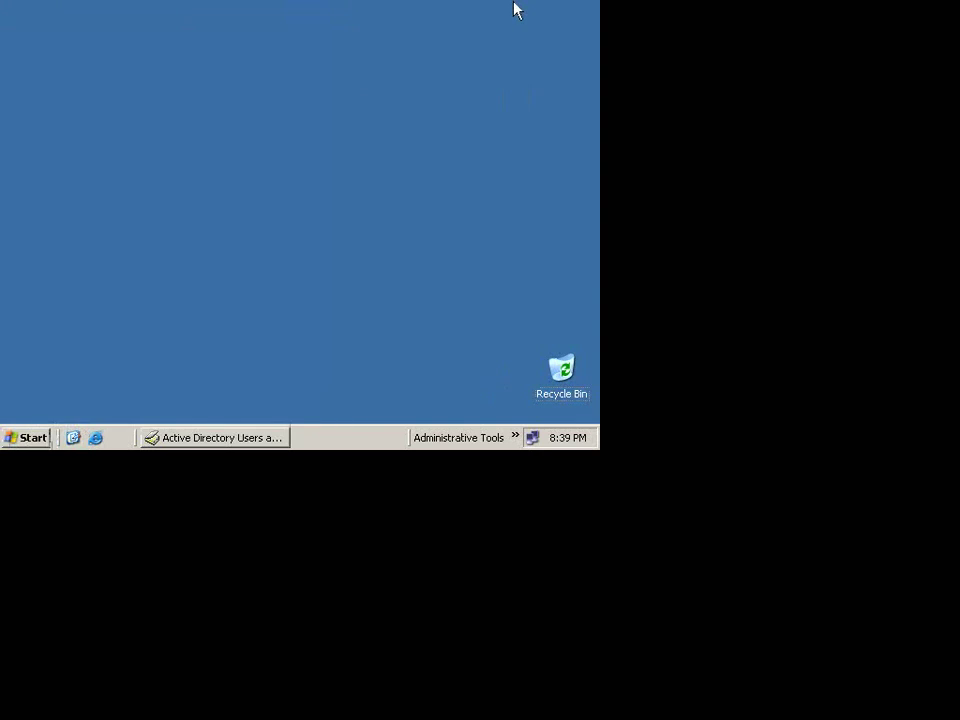
pyautogui.hotkey('ctrl', 'alt', 'Return')
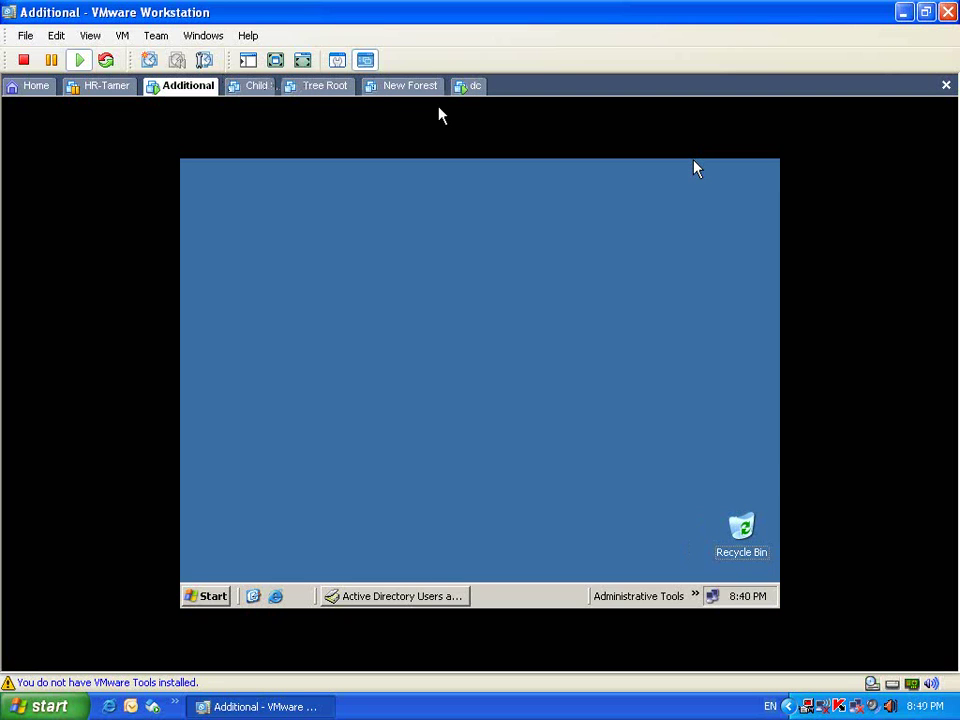
# Step: On dc, set abc.local to replicate to all DNS servers in the domain, then show Additional full screen
pyautogui.click(472, 90)
pyautogui.click(253, 258)
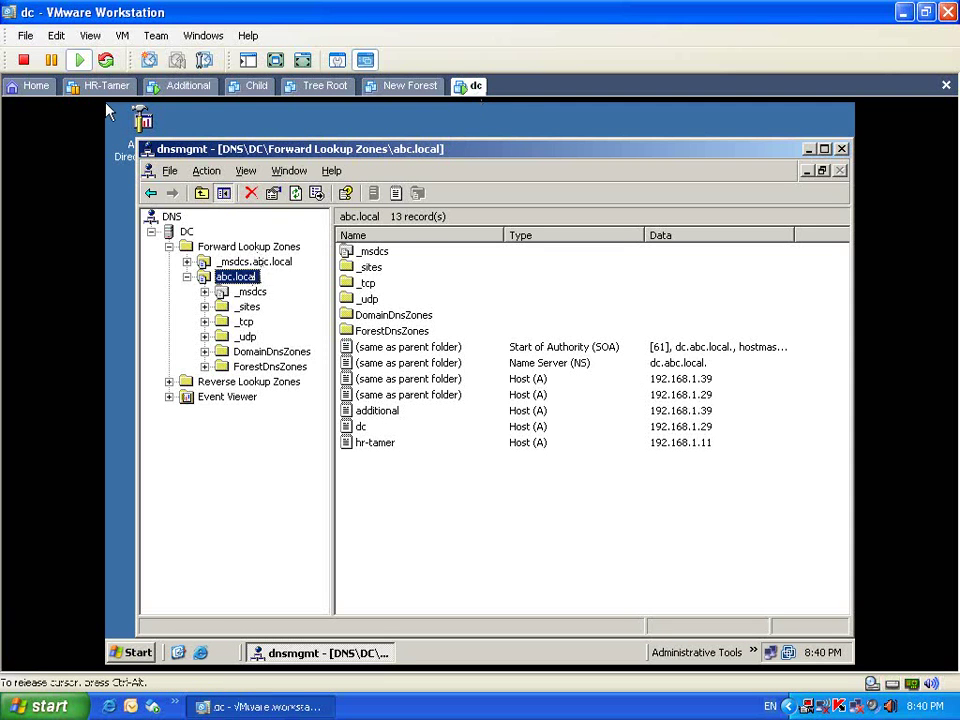
pyautogui.rightClick(238, 278)
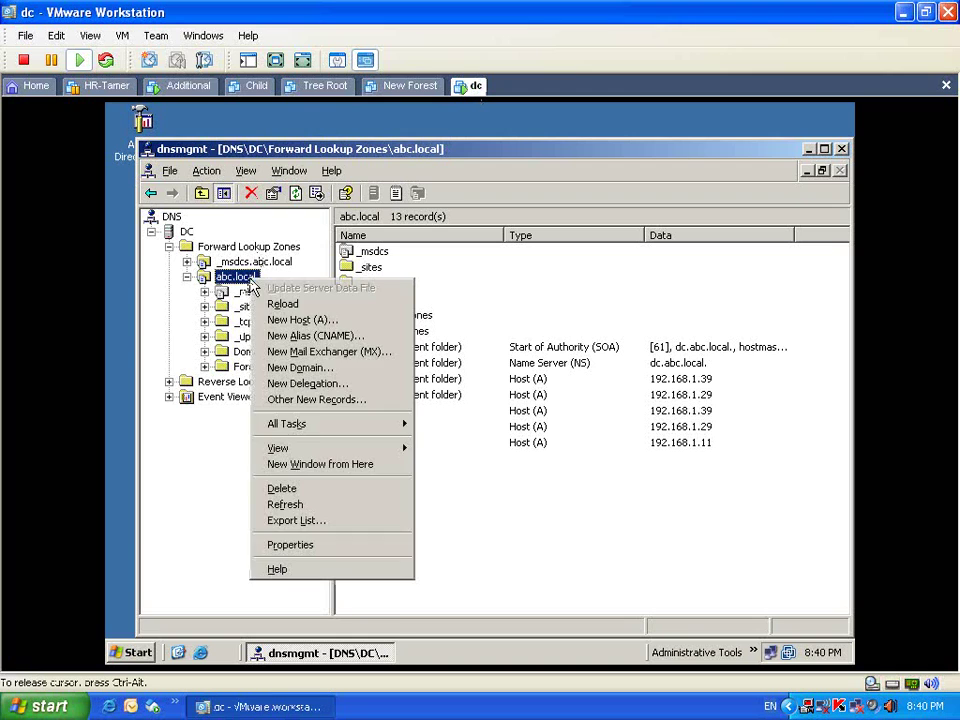
pyautogui.click(338, 542)
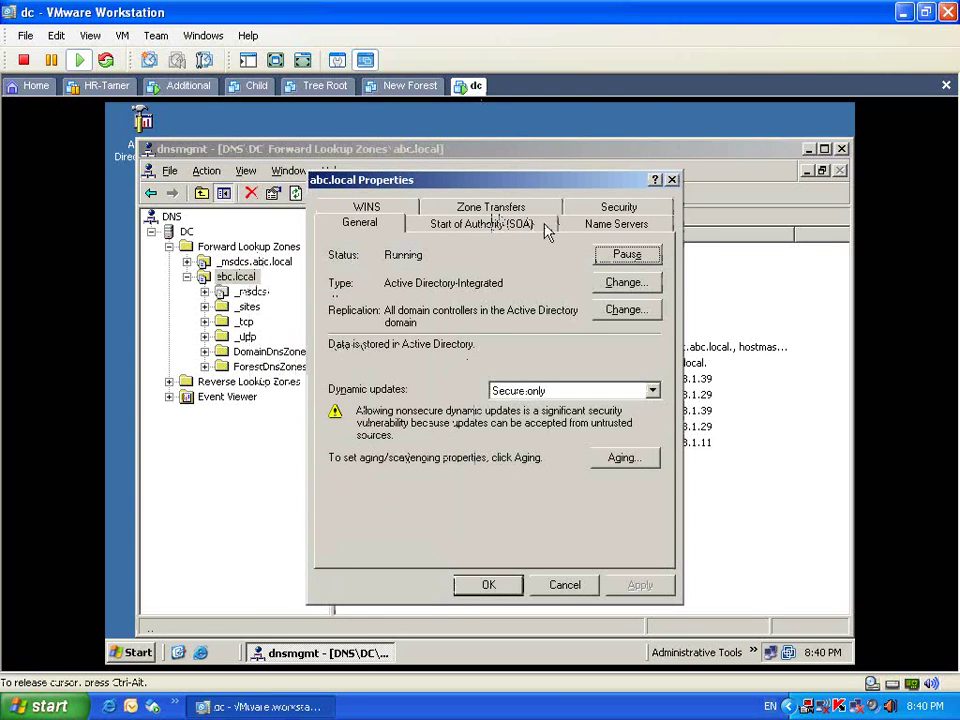
pyautogui.click(378, 226)
pyautogui.click(594, 312)
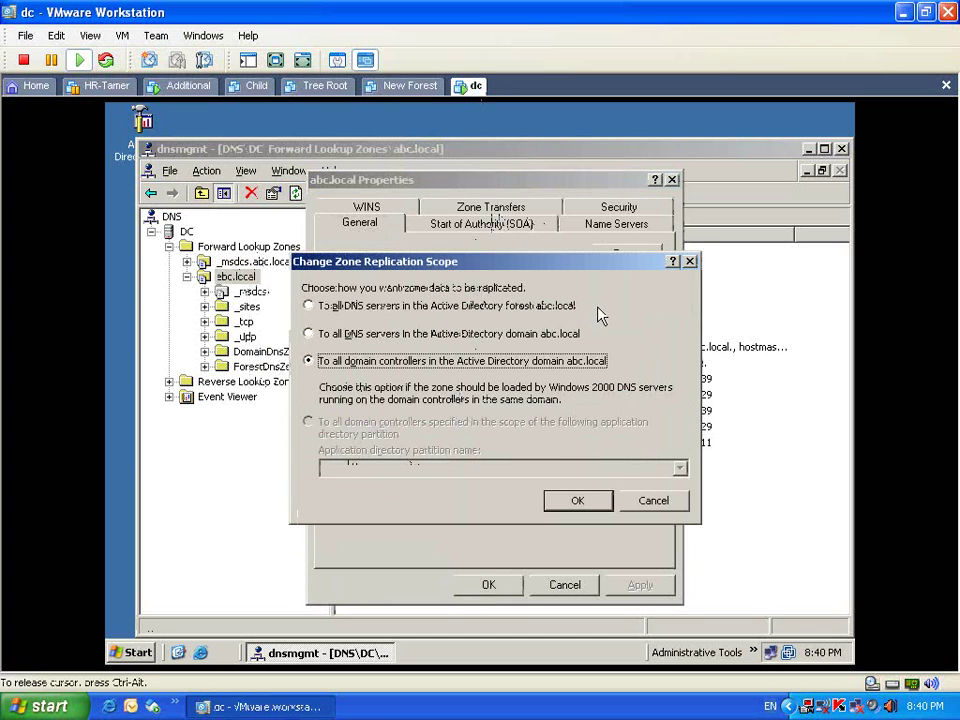
pyautogui.click(406, 335)
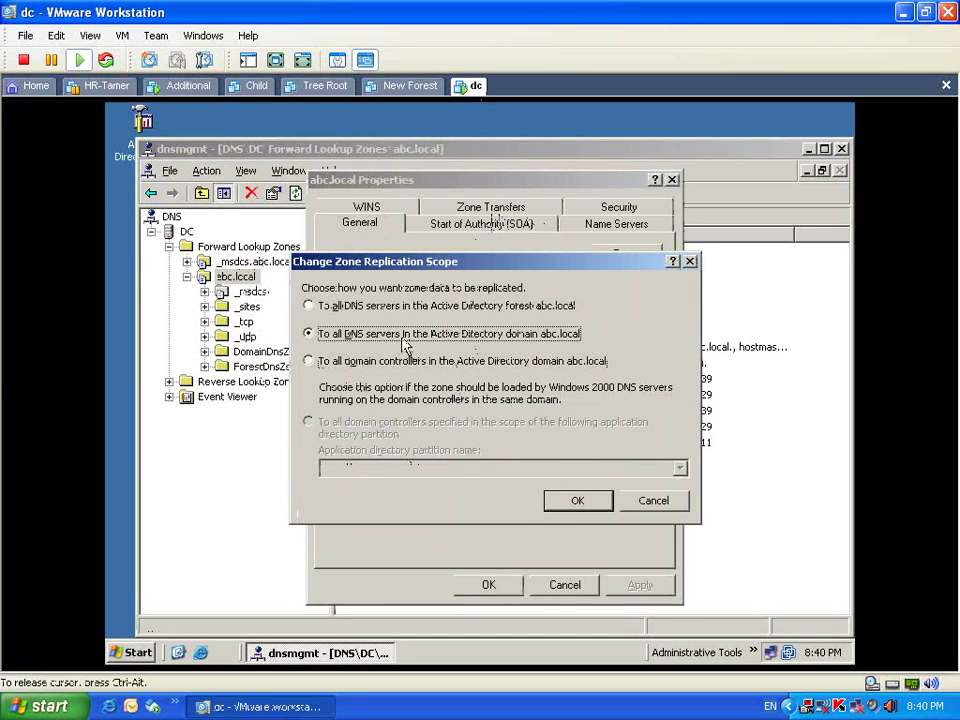
pyautogui.click(556, 495)
pyautogui.click(636, 585)
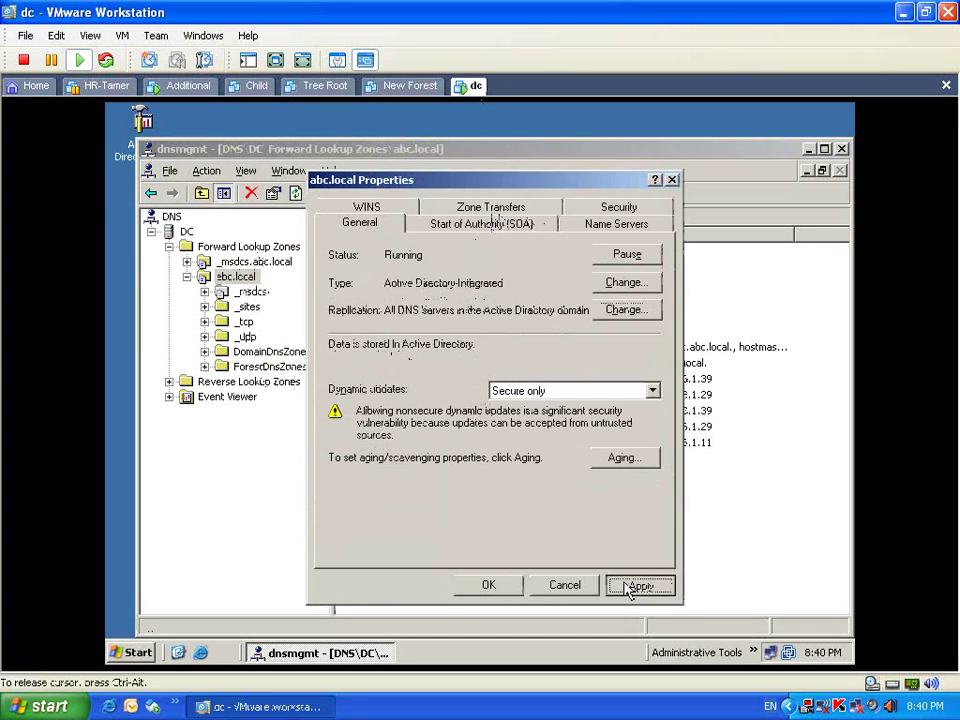
pyautogui.click(505, 587)
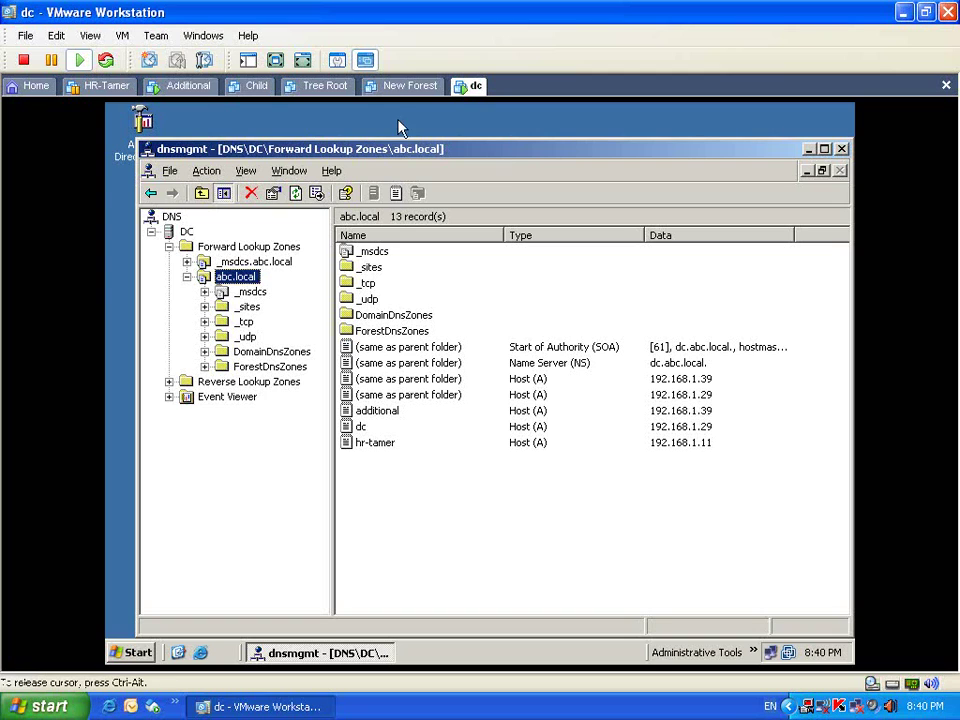
pyautogui.click(200, 88)
pyautogui.click(275, 62)
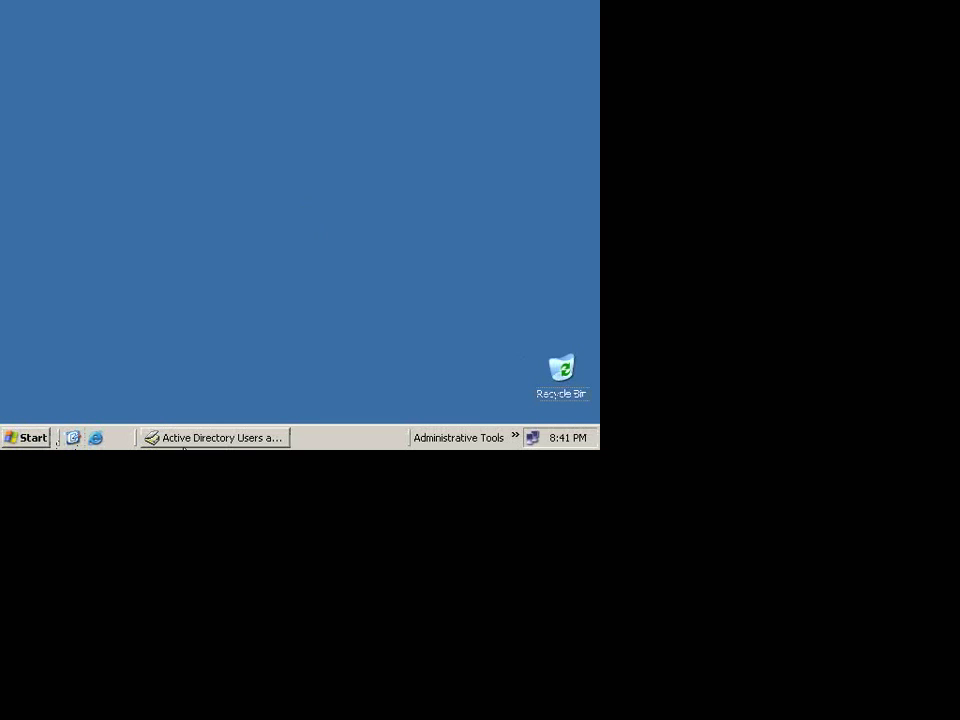
# Step: Close Active Directory Users and Computers and open Add or Remove Programs
pyautogui.rightClick(232, 440)
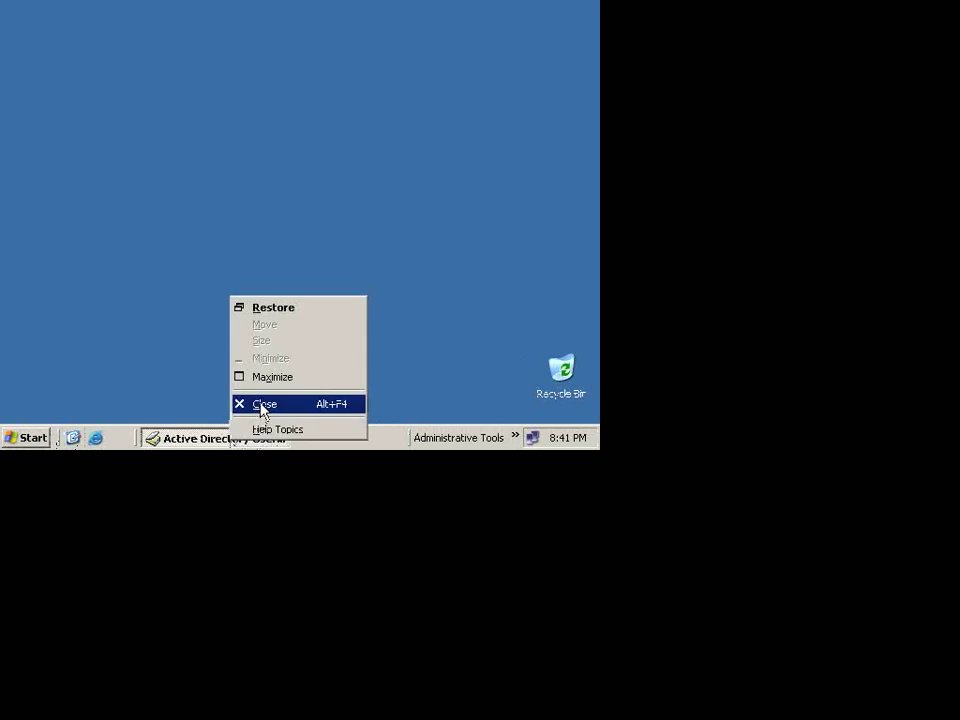
pyautogui.click(261, 403)
pyautogui.click(24, 438)
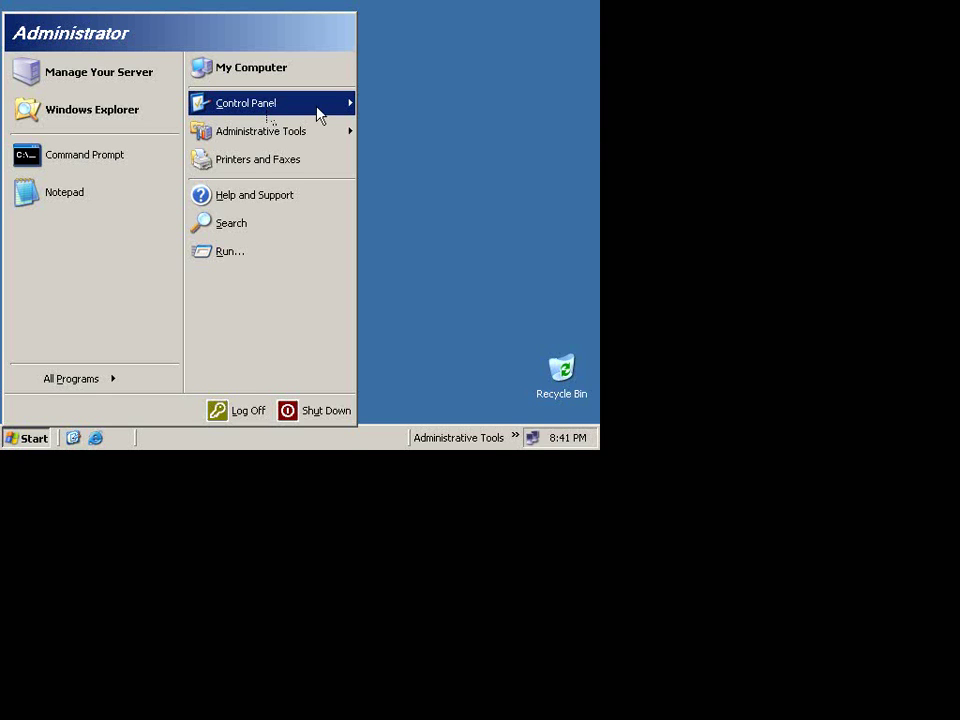
pyautogui.moveTo(317, 115)
pyautogui.click(411, 49)
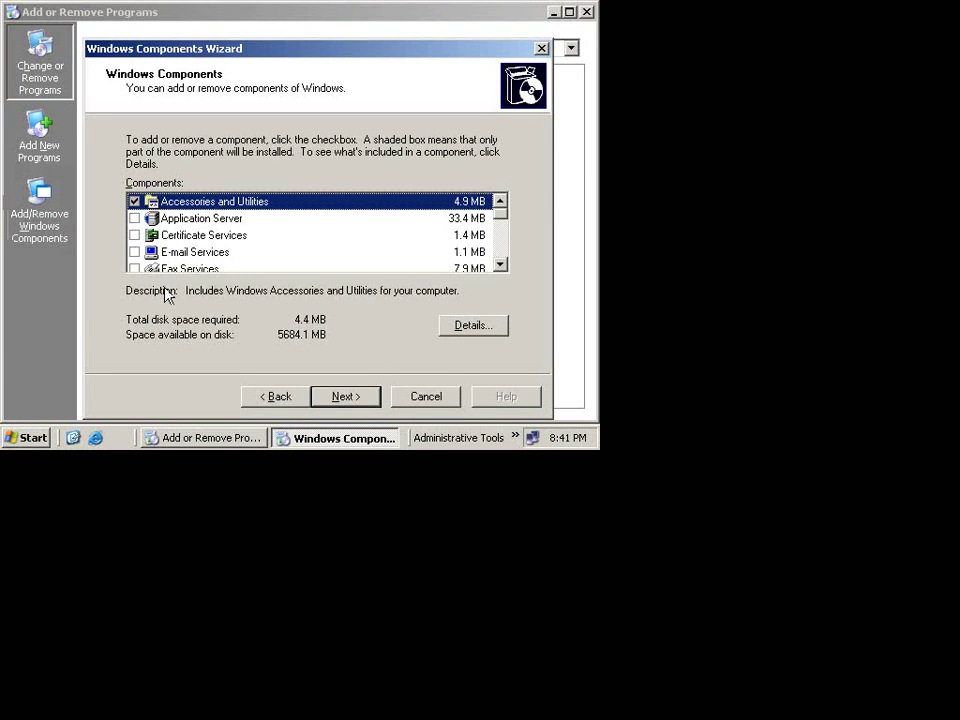
# Step: Select Domain Name System (DNS) under Networking Services in Windows Components and start installing it
pyautogui.scroll(-1, 169, 252)
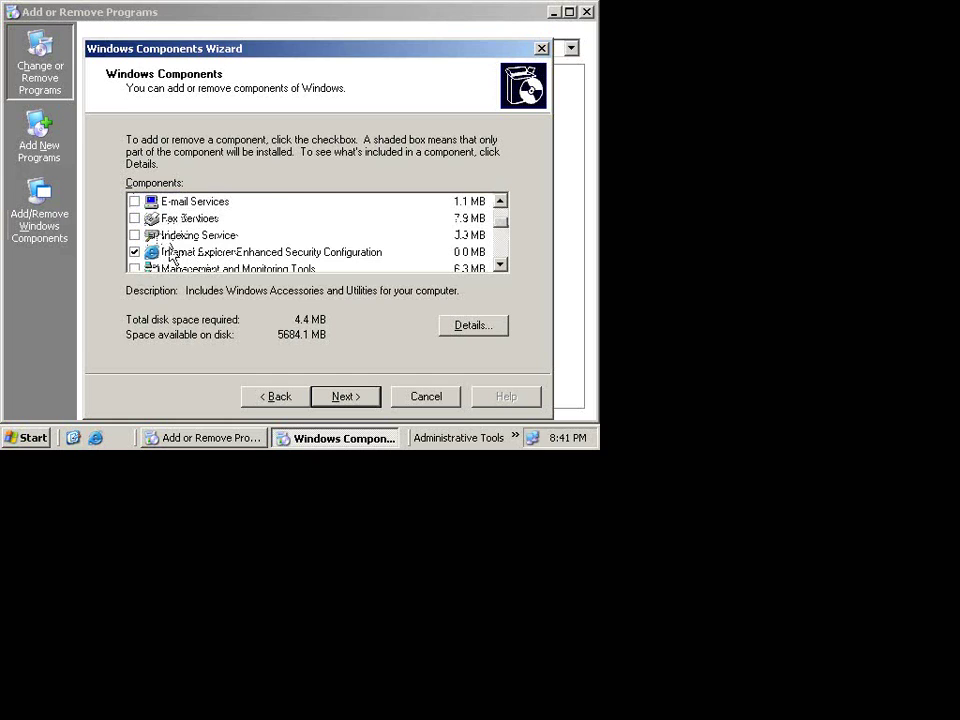
pyautogui.scroll(-2, 169, 250)
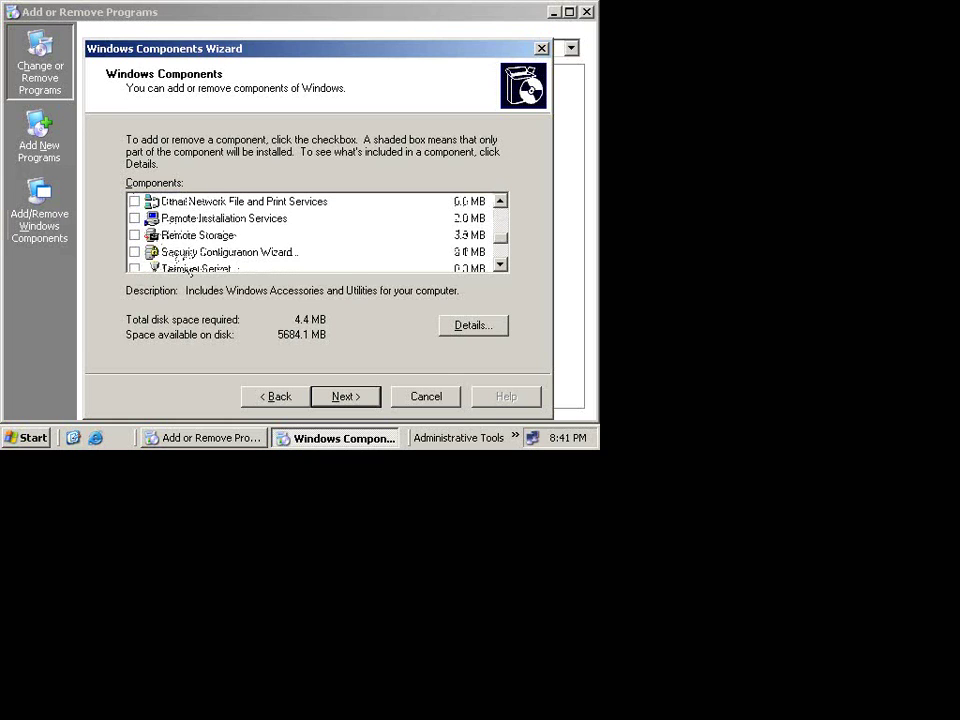
pyautogui.scroll(4, 188, 268)
pyautogui.scroll(-1, 188, 272)
pyautogui.scroll(-1, 186, 272)
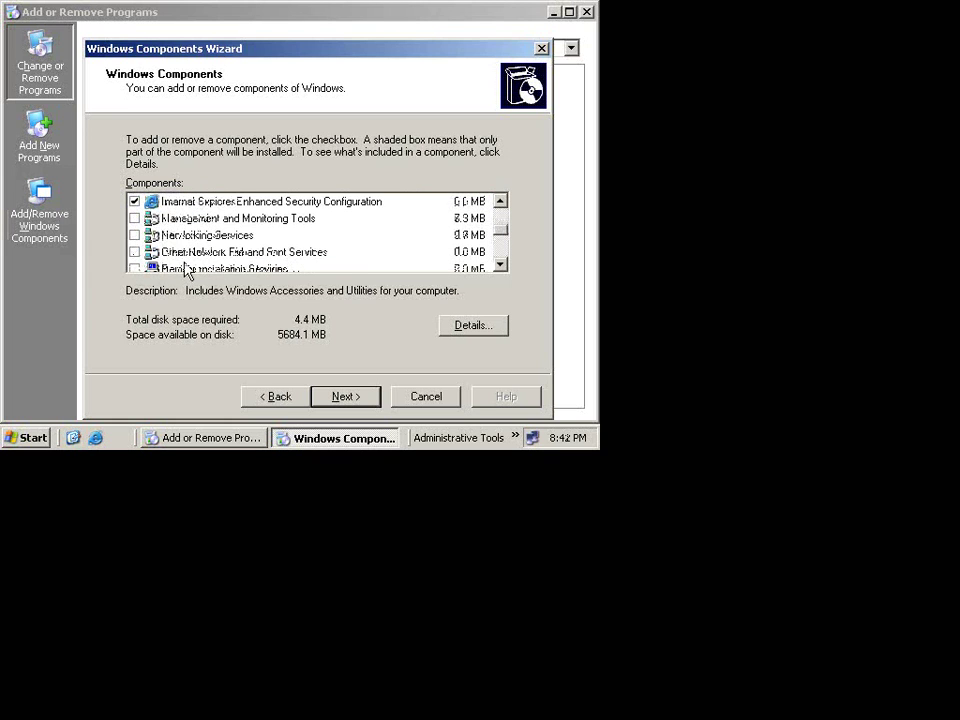
pyautogui.doubleClick(193, 236)
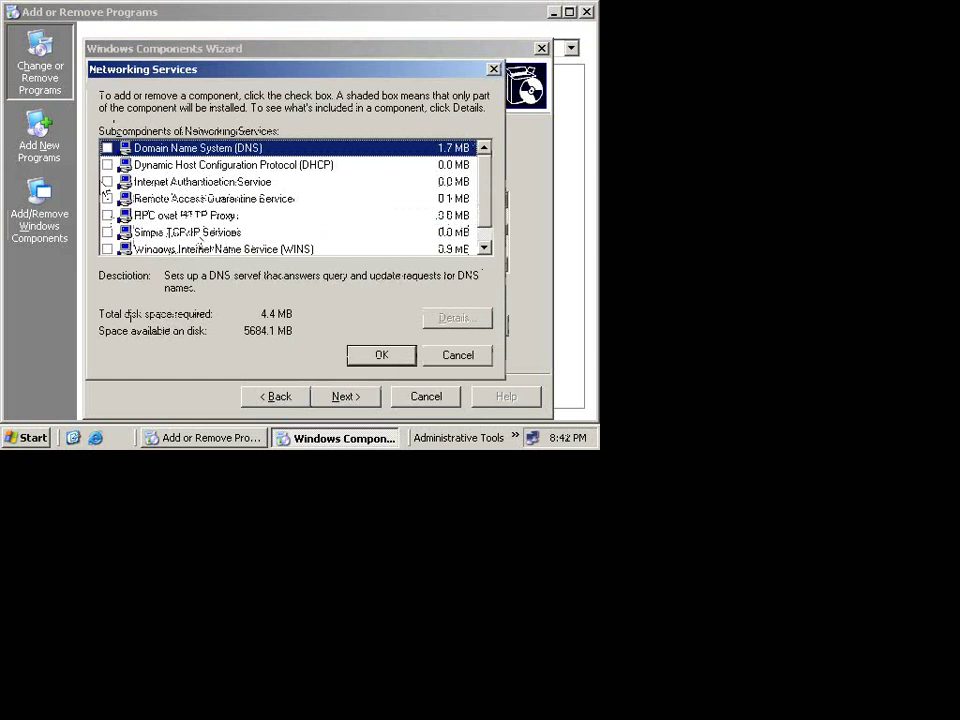
pyautogui.click(107, 147)
pyautogui.click(378, 358)
pyautogui.click(345, 397)
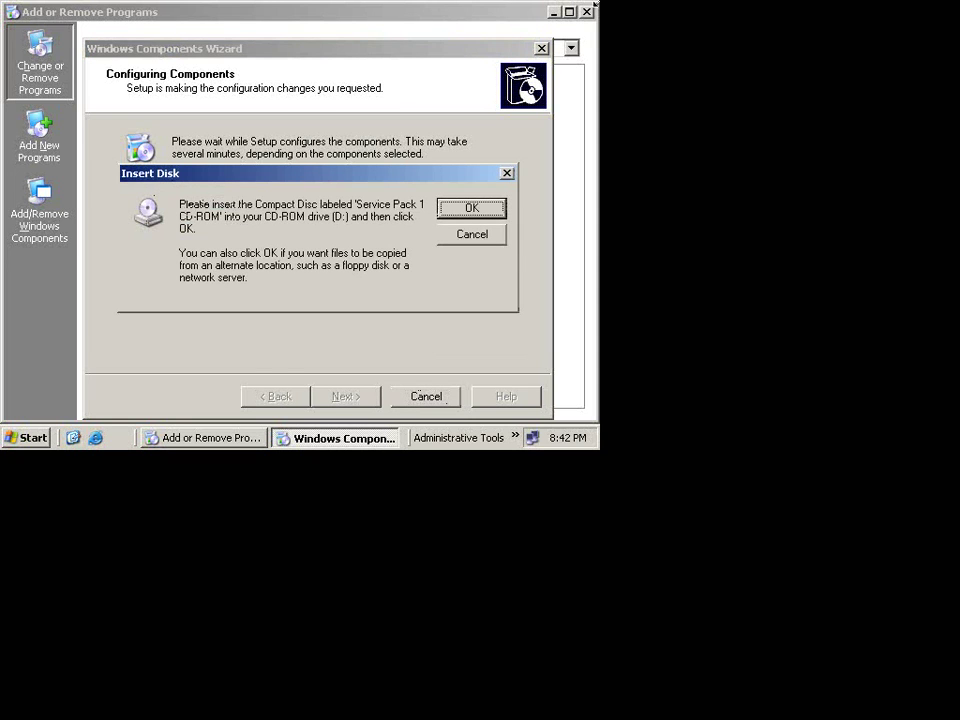
# Step: Browse for the Service Pack 1 files on the VMware Tools (D:) drive, refreshing the drive list
pyautogui.click(487, 210)
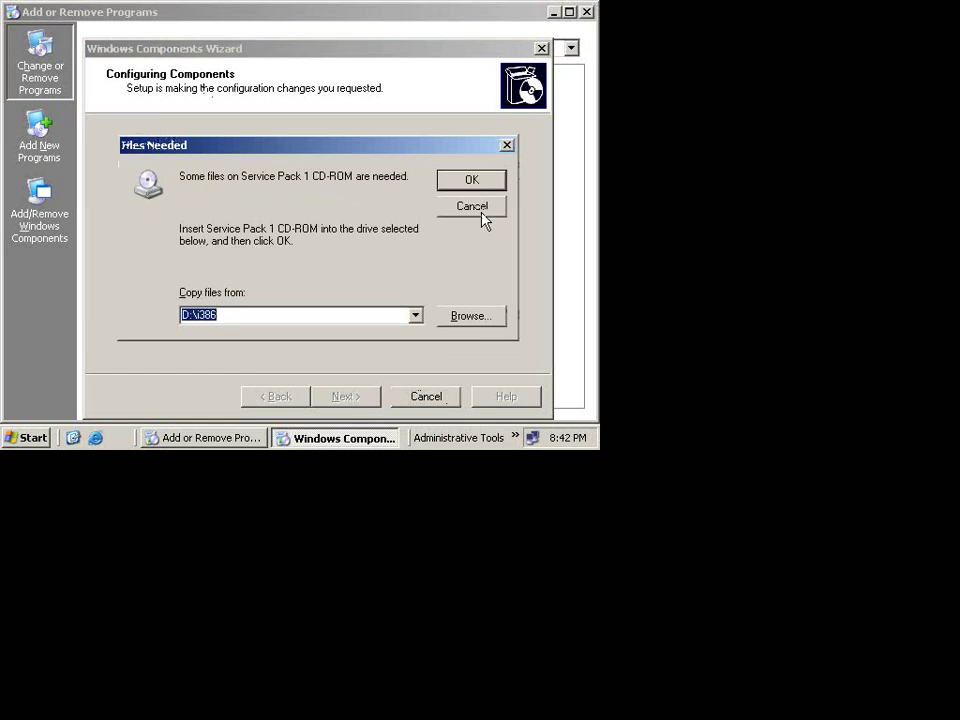
pyautogui.click(493, 318)
pyautogui.click(405, 73)
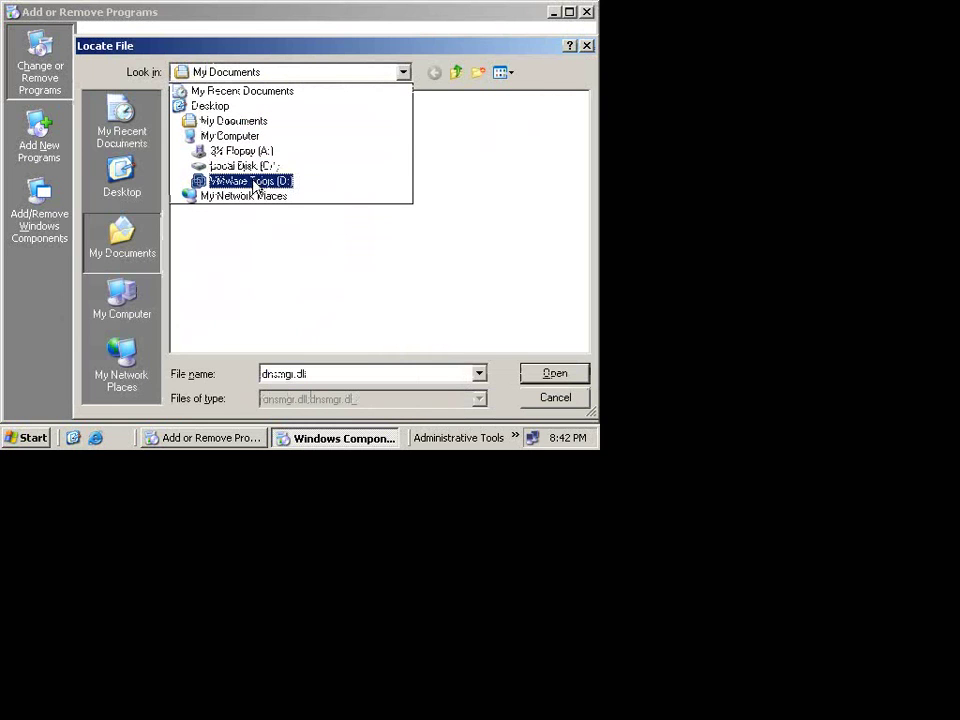
pyautogui.click(255, 182)
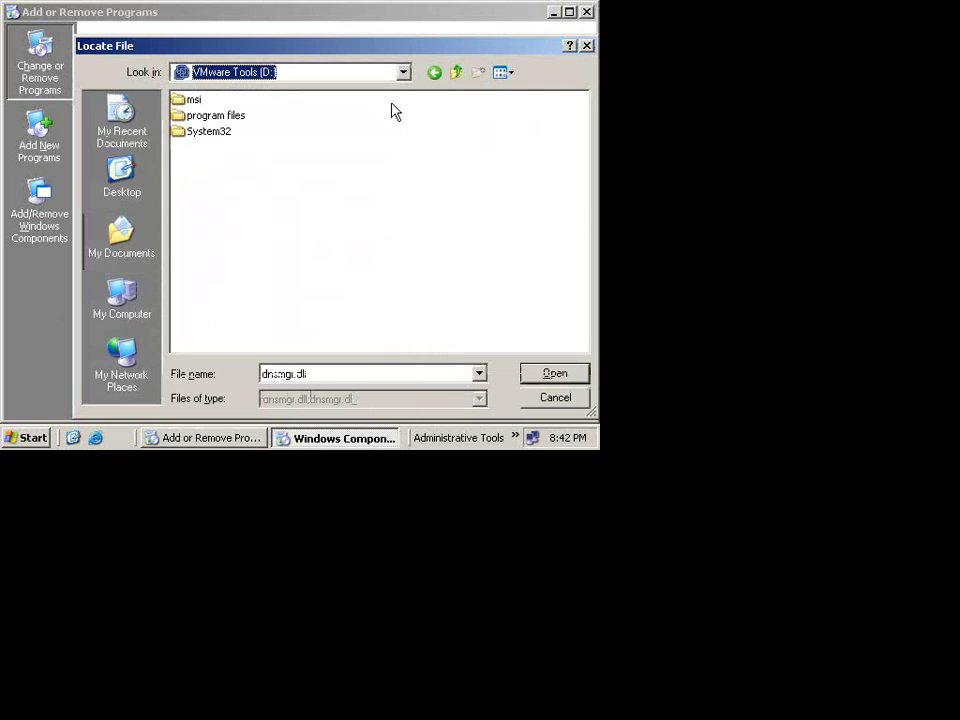
pyautogui.click(455, 73)
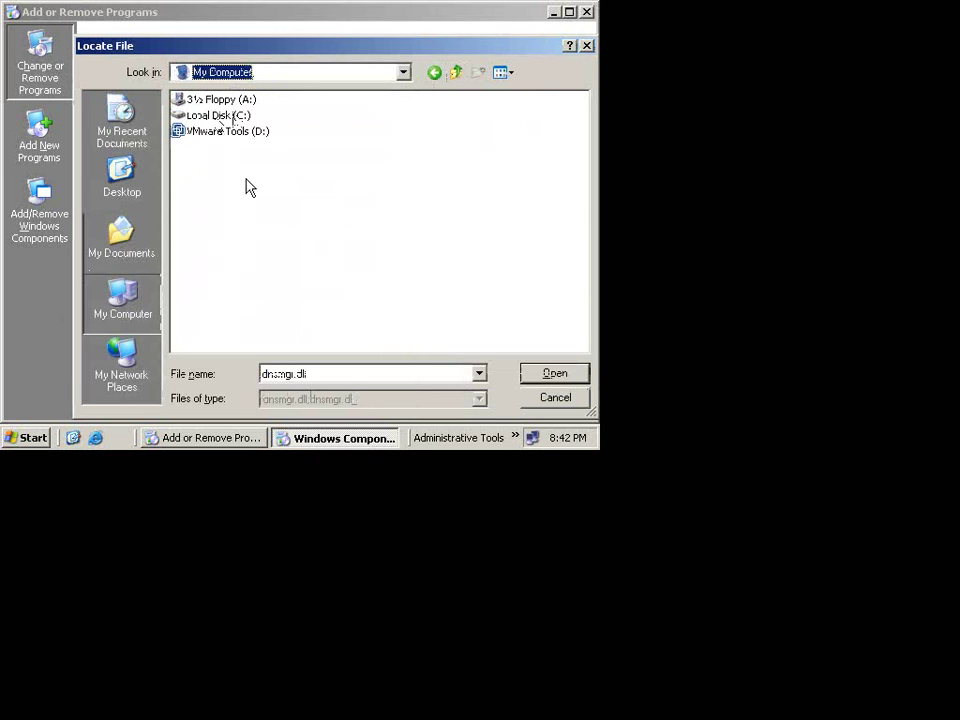
pyautogui.rightClick(258, 203)
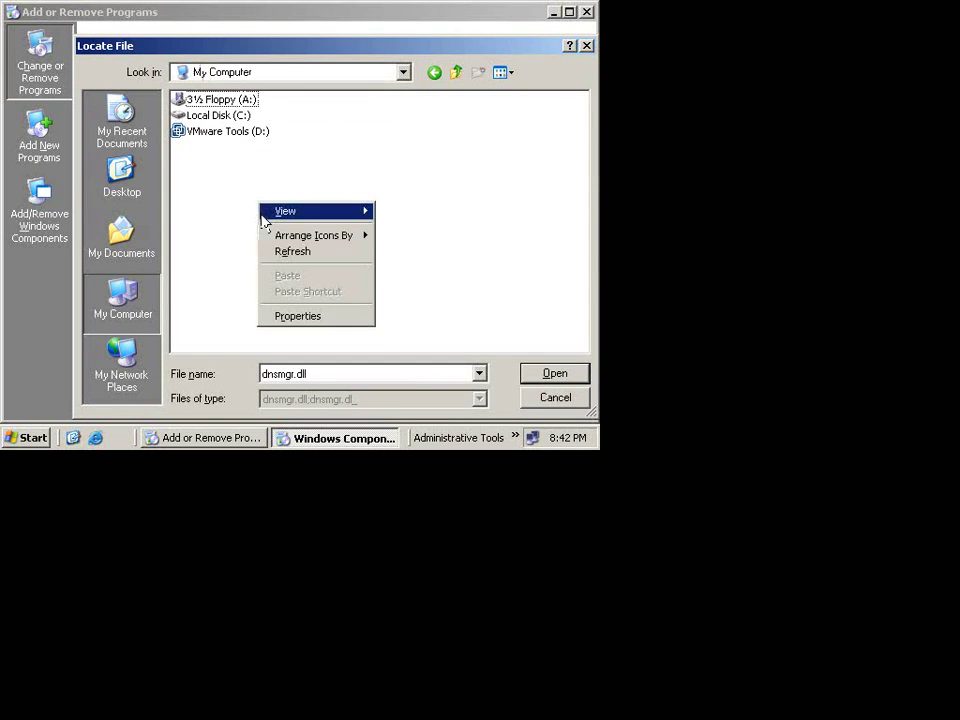
pyautogui.click(284, 252)
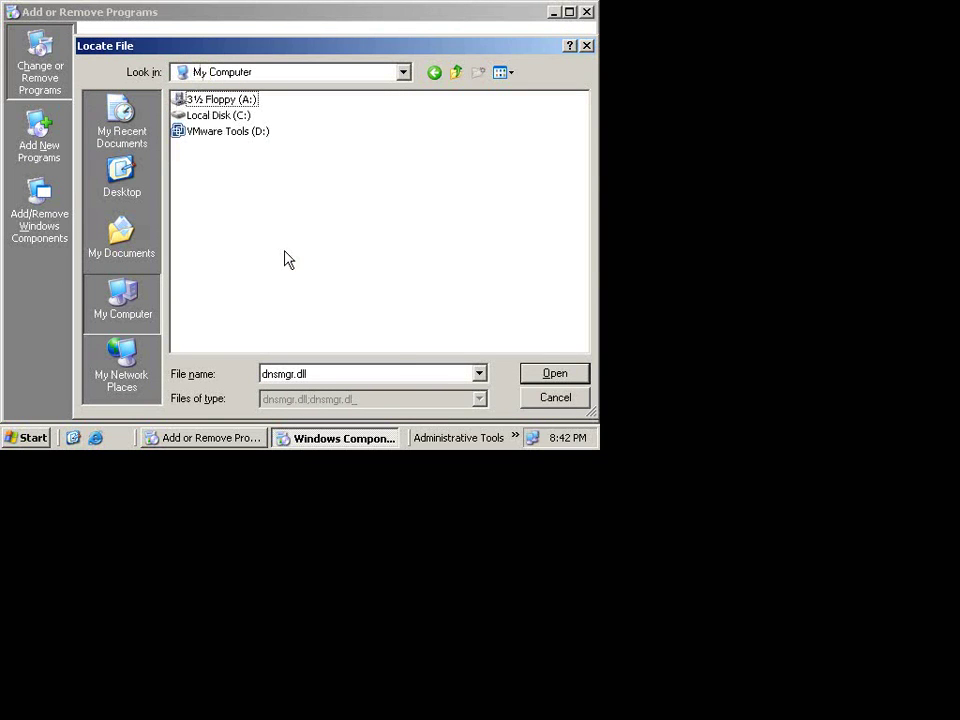
pyautogui.rightClick(285, 252)
pyautogui.click(344, 304)
pyautogui.click(206, 116)
pyautogui.doubleClick(210, 133)
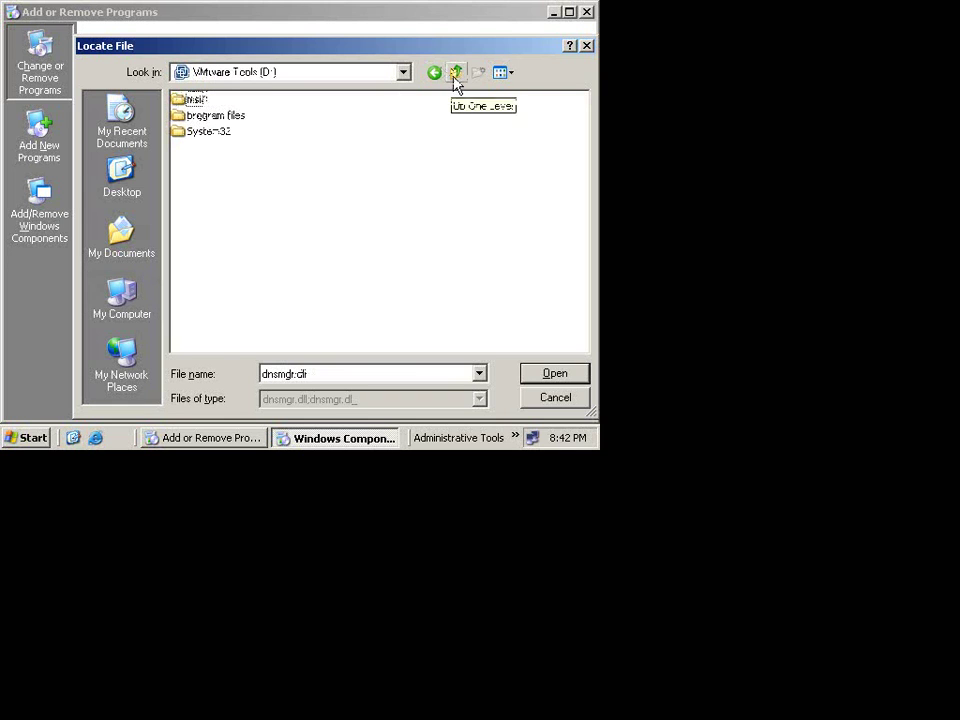
# Step: Eject the VMware Tools disc from the D: drive via My Computer
pyautogui.click(401, 74)
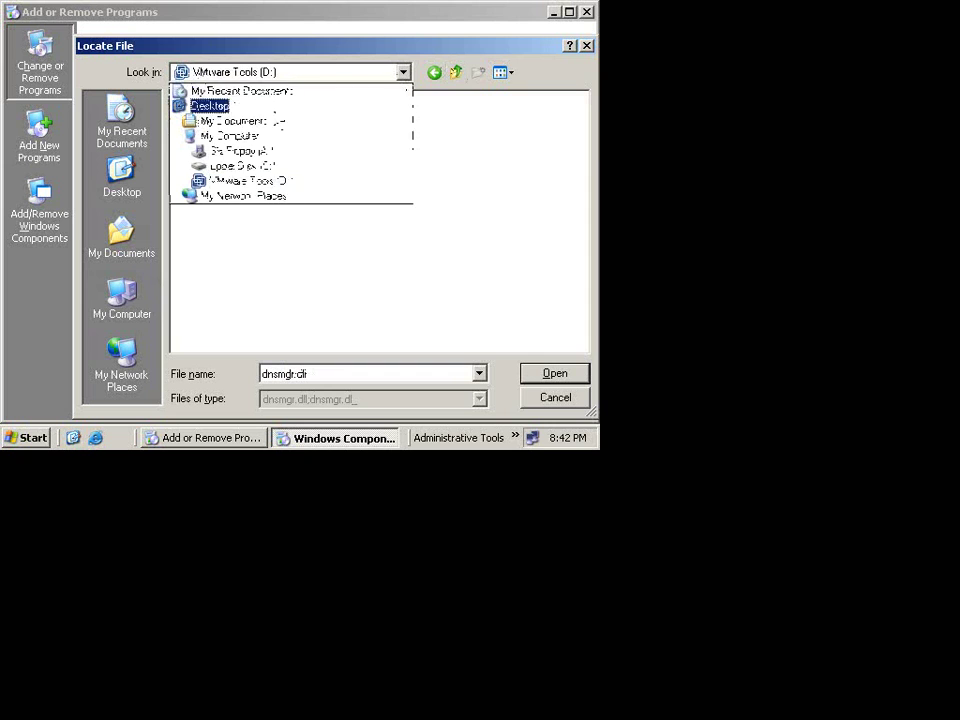
pyautogui.click(210, 105)
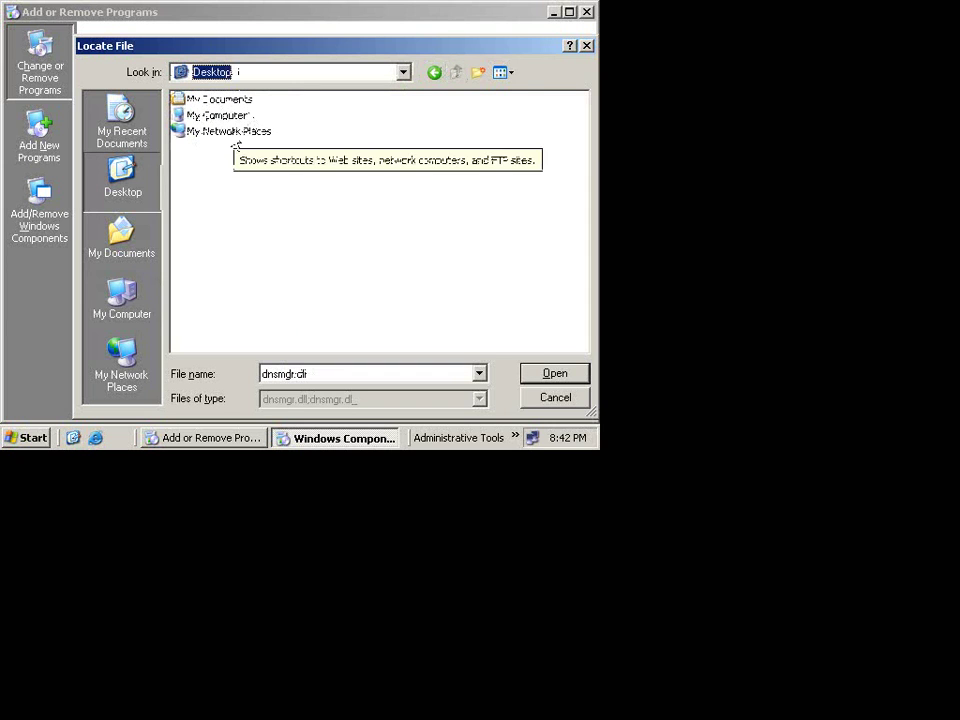
pyautogui.doubleClick(214, 116)
pyautogui.rightClick(223, 132)
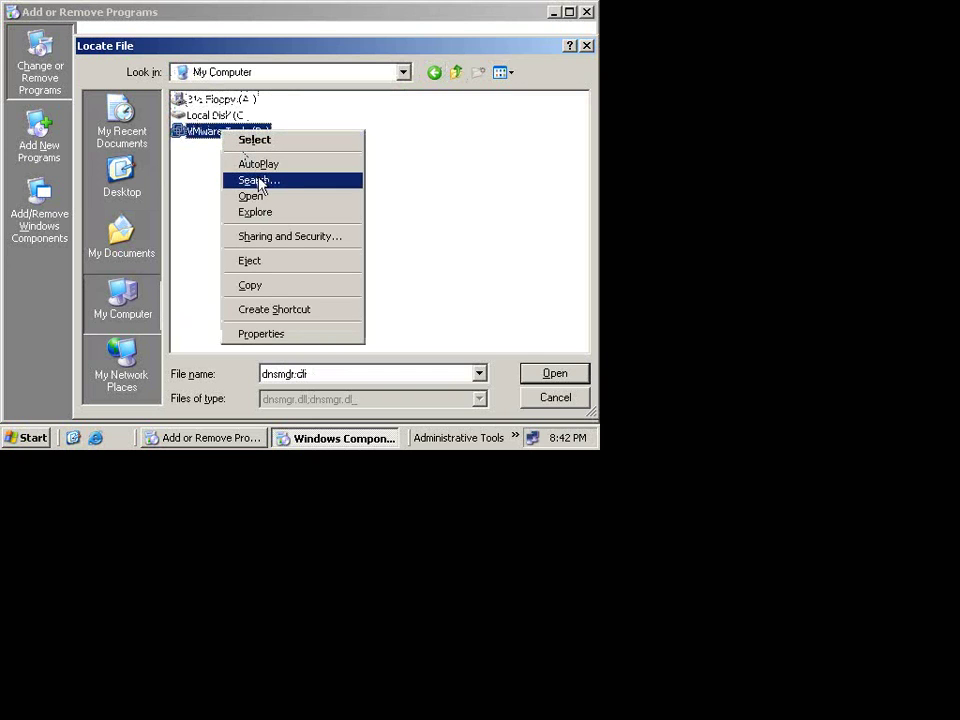
pyautogui.click(250, 262)
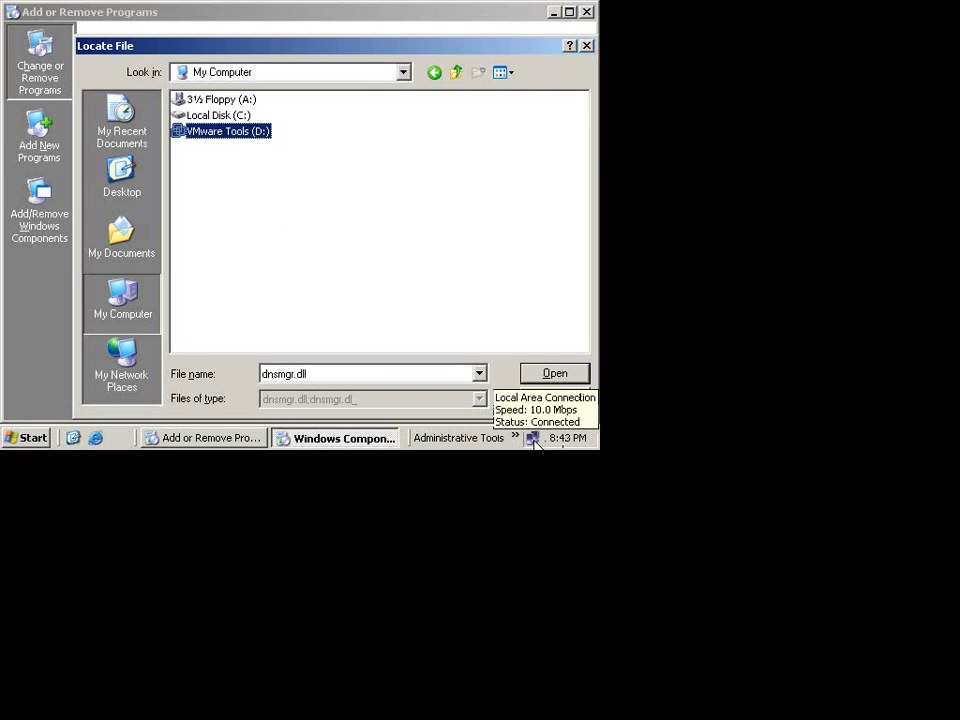
pyautogui.click(191, 192)
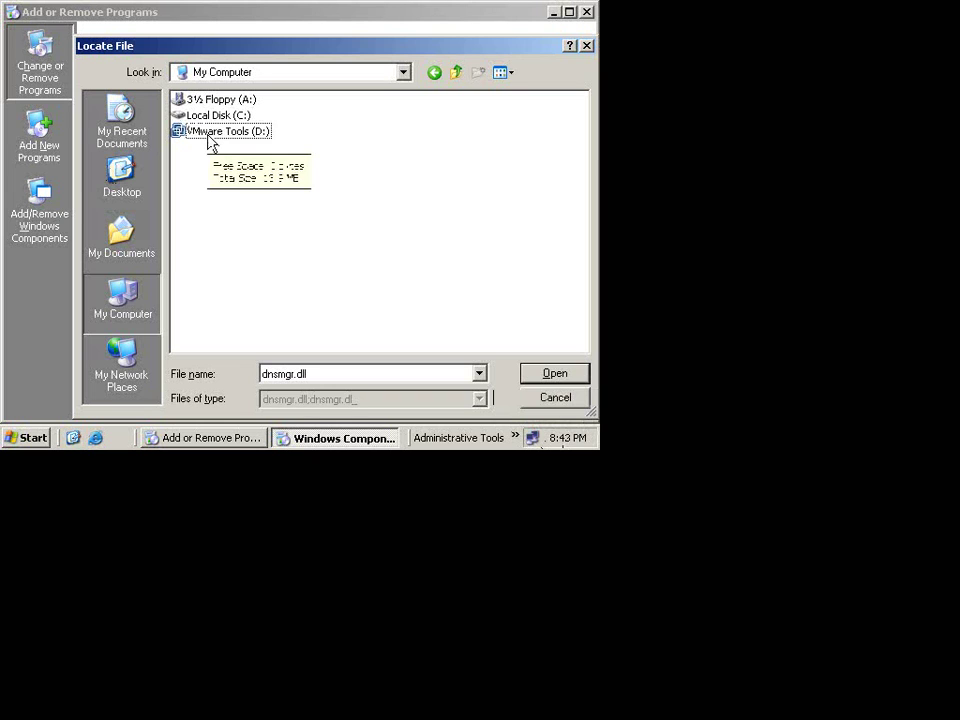
pyautogui.rightClick(210, 141)
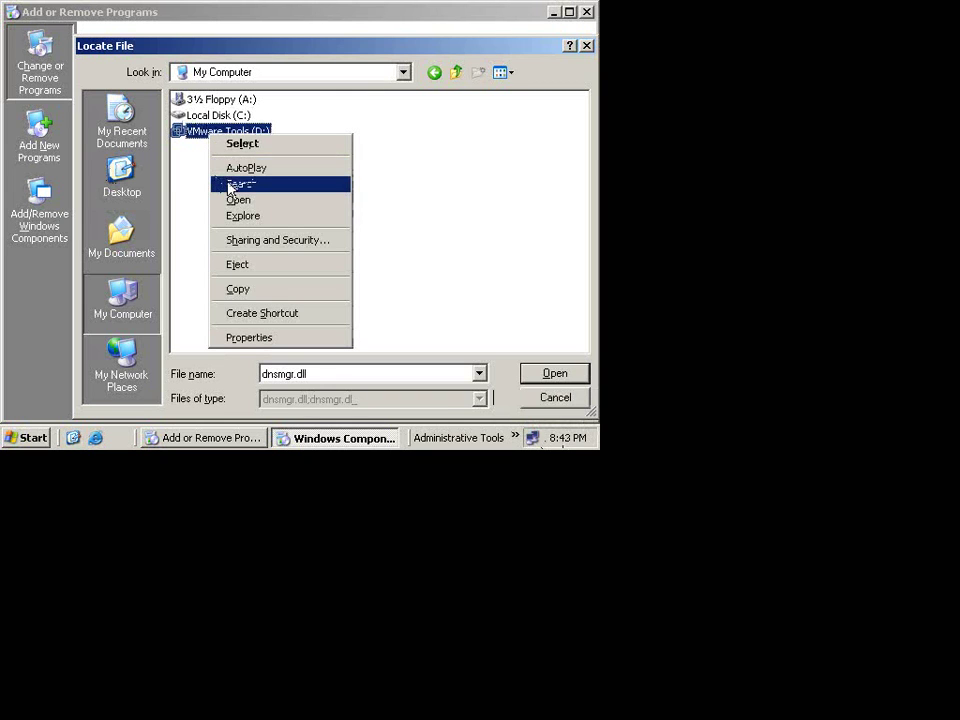
pyautogui.click(260, 266)
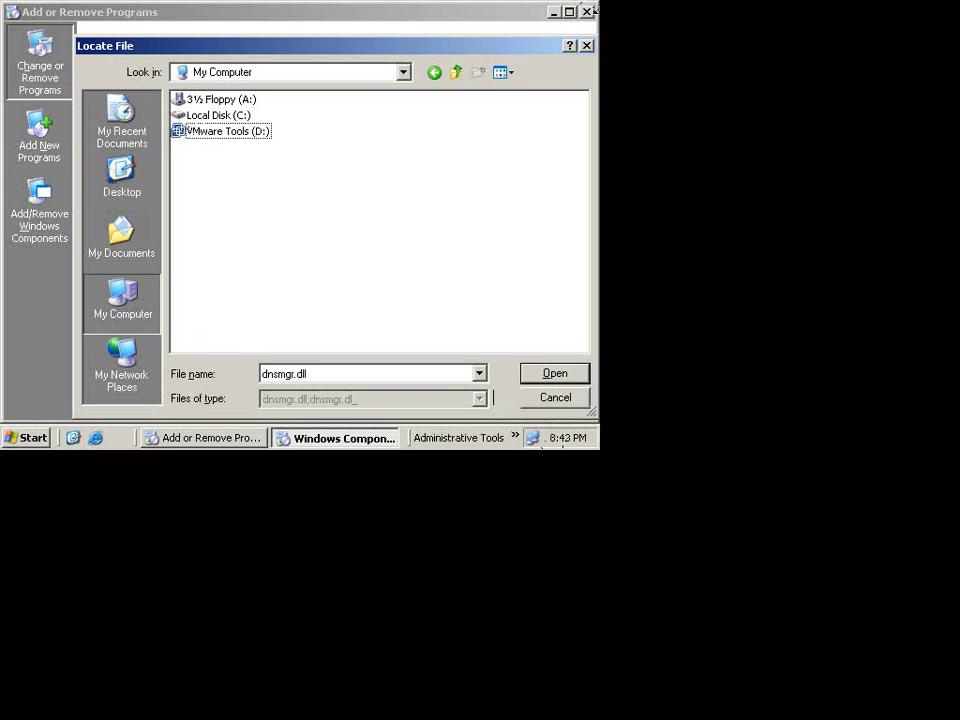
# Step: Check D:\msi for dnsmgr.dll, then cancel the Files Needed request, dismiss the error, and close Add or Remove Programs
pyautogui.click(232, 136)
pyautogui.doubleClick(232, 137)
pyautogui.doubleClick(193, 100)
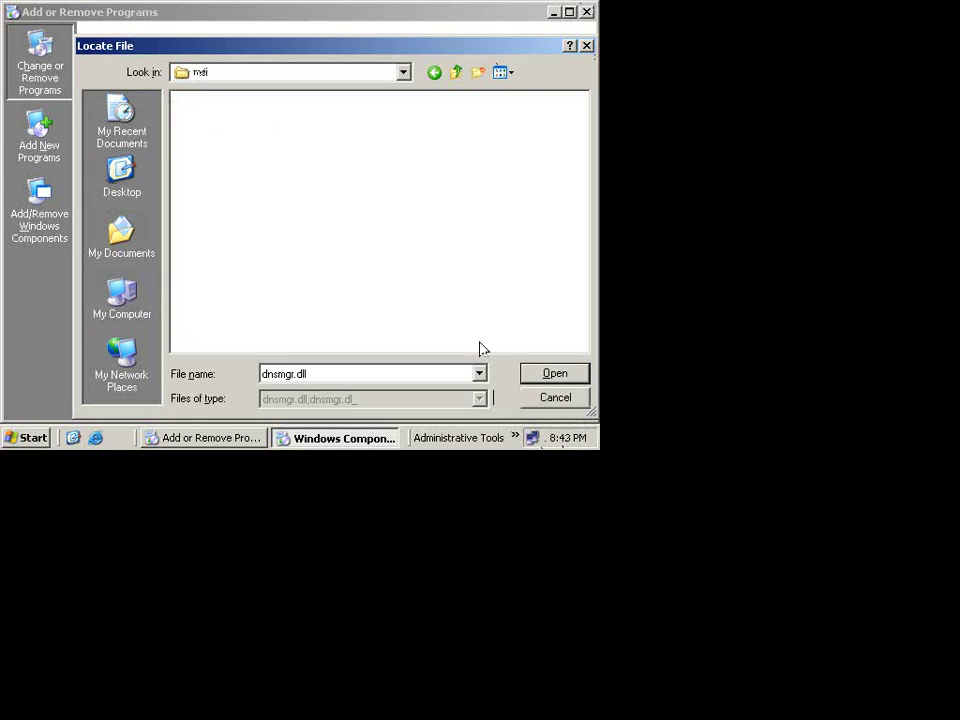
pyautogui.click(479, 376)
pyautogui.click(519, 296)
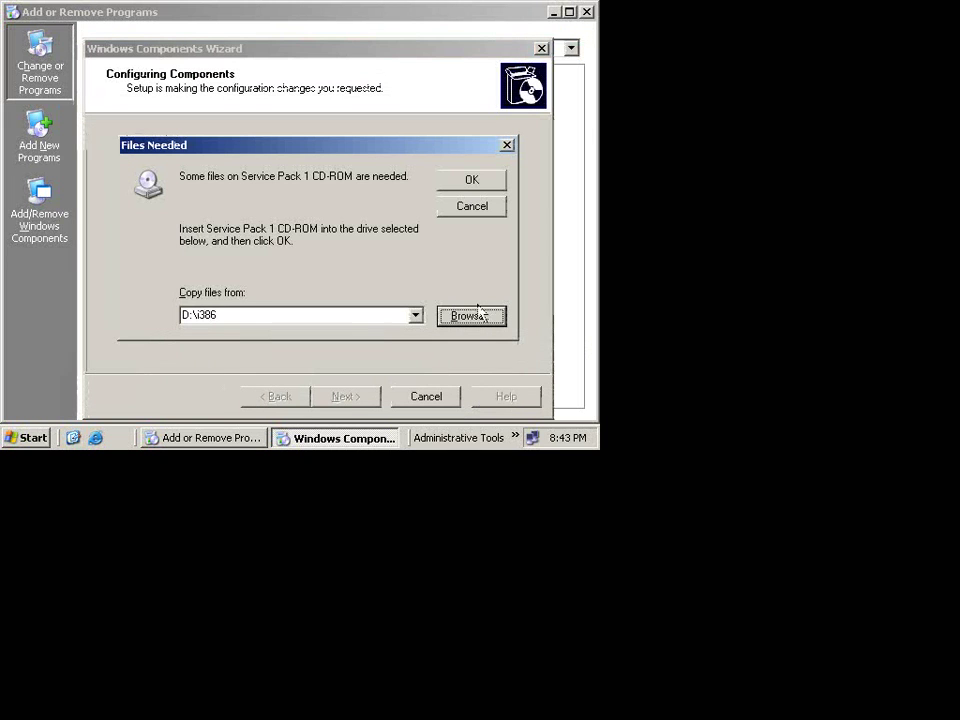
pyautogui.click(473, 212)
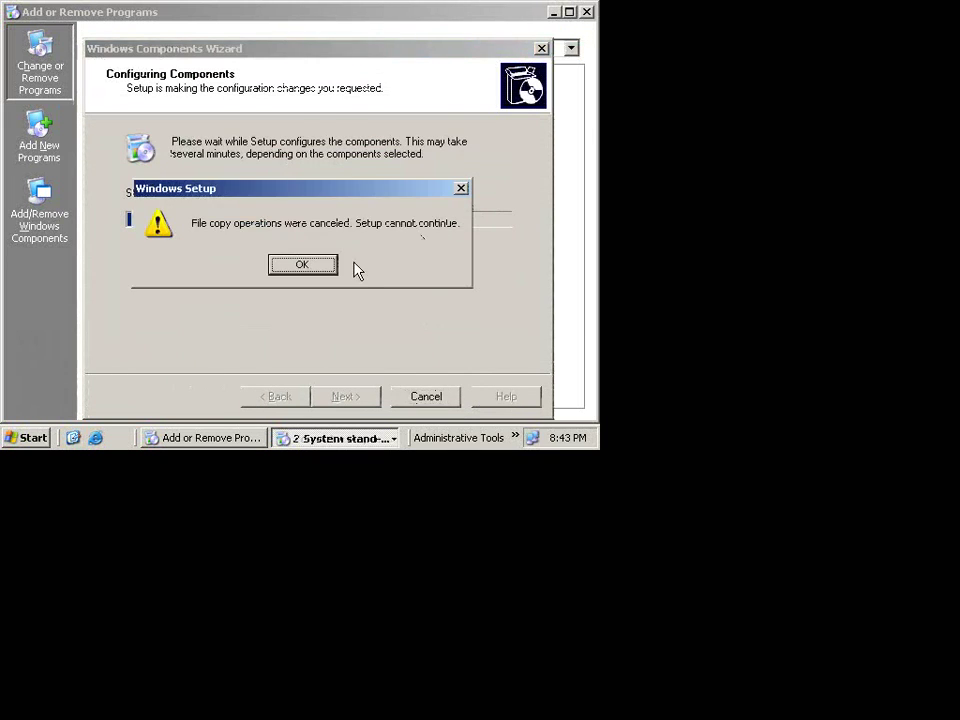
pyautogui.click(301, 266)
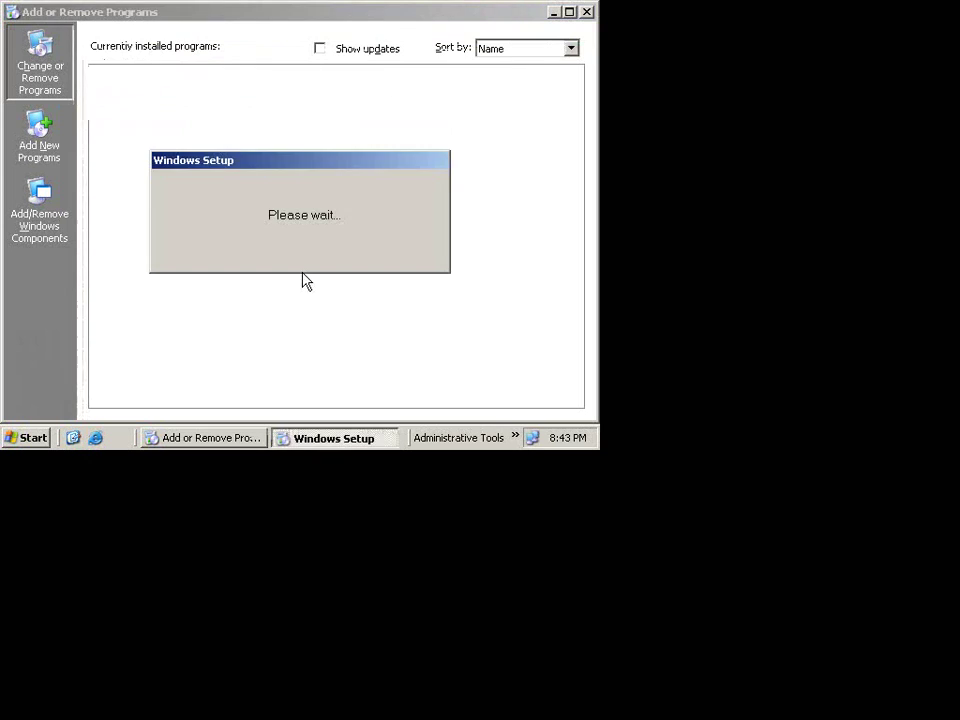
pyautogui.click(587, 12)
# Step: Open My Computer in the guest and refresh its drive list
pyautogui.press('super')
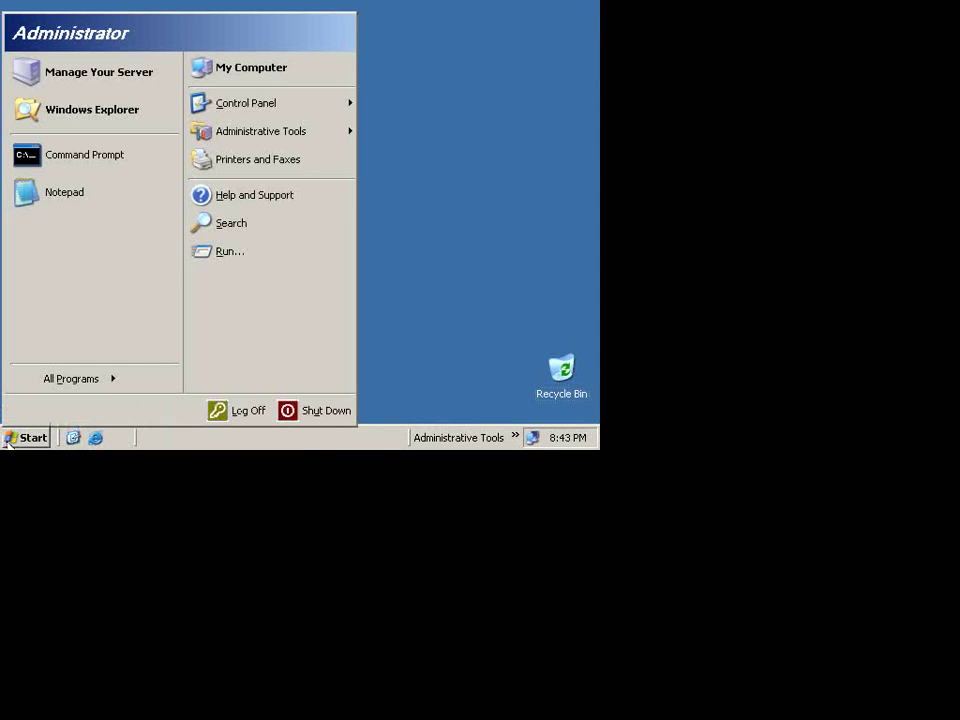
pyautogui.click(240, 66)
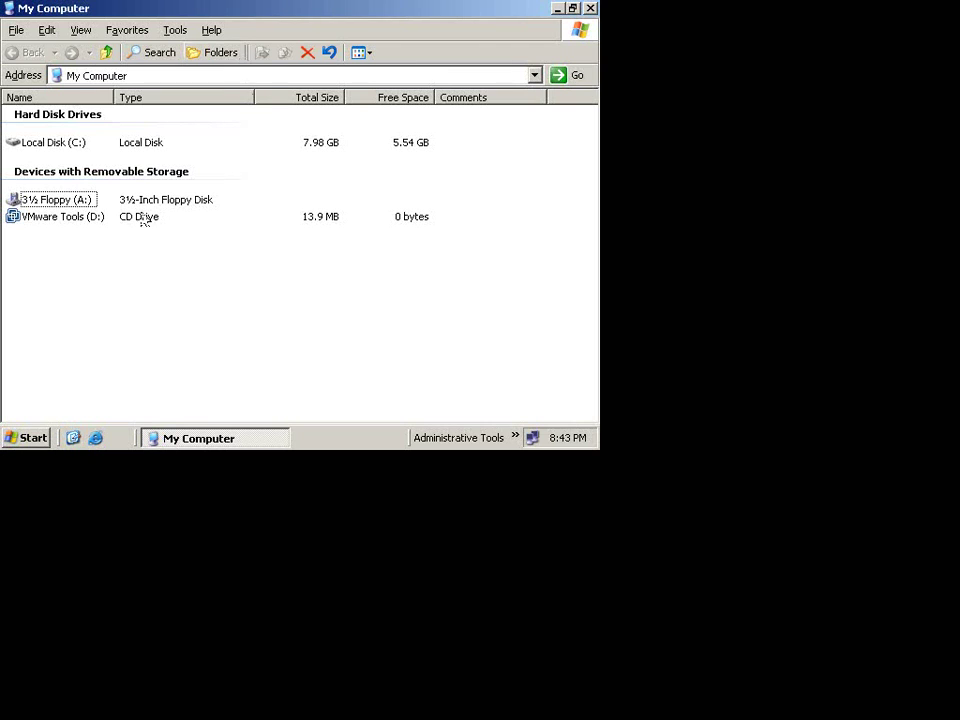
pyautogui.rightClick(124, 268)
pyautogui.click(152, 315)
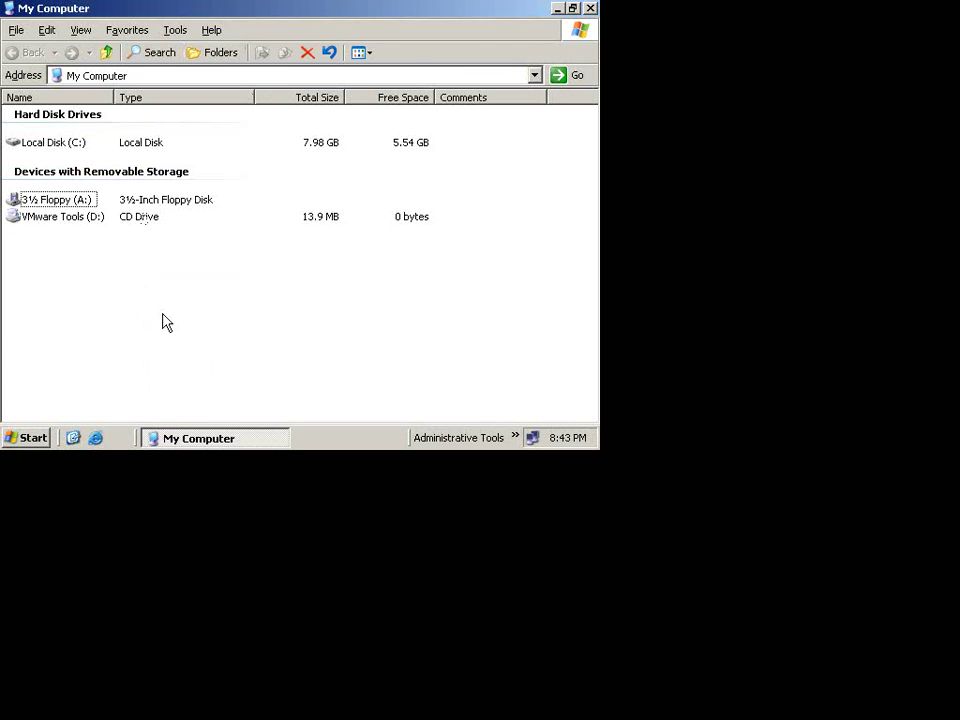
pyautogui.rightClick(34, 236)
pyautogui.click(58, 286)
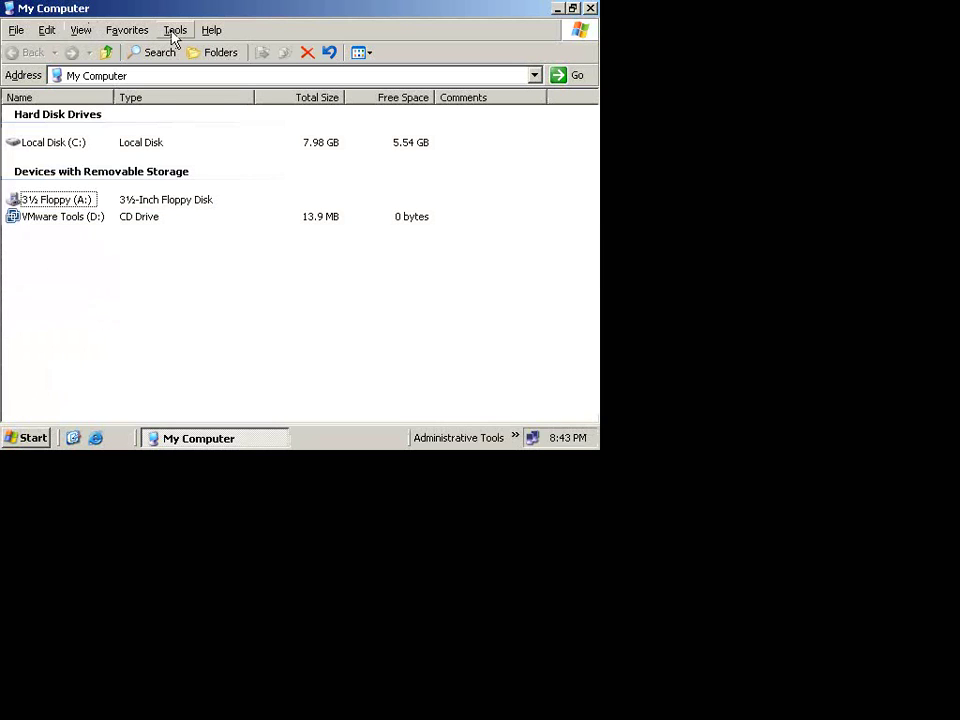
# Step: Cancel the VMware Tools install from the VM menu and return the guest to full screen
pyautogui.hotkey('ctrl', 'alt', 'Return')
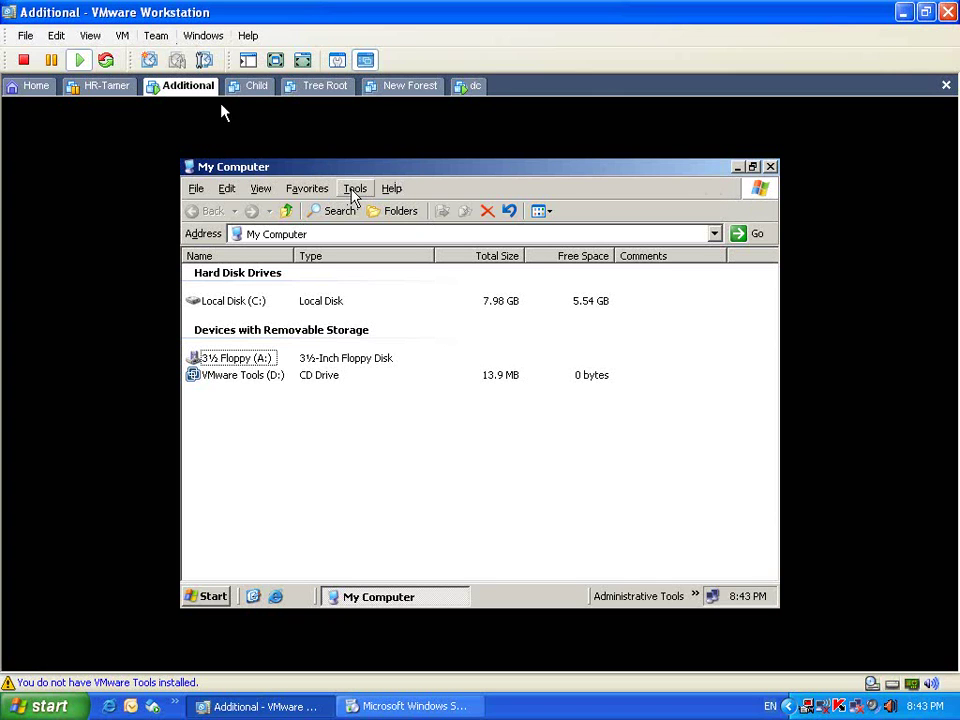
pyautogui.click(126, 37)
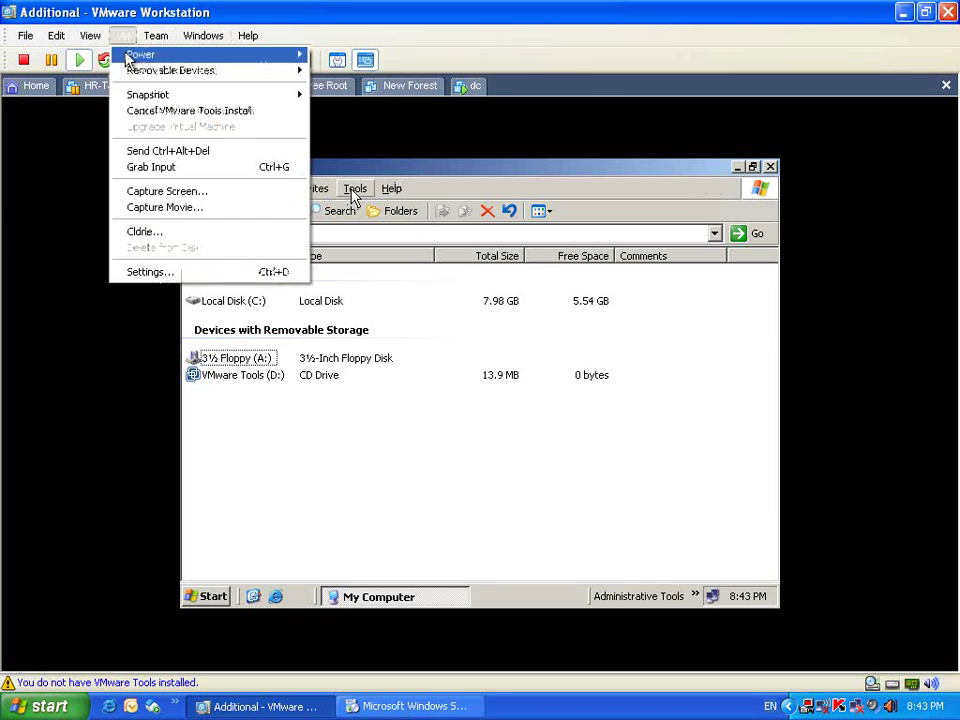
pyautogui.click(168, 116)
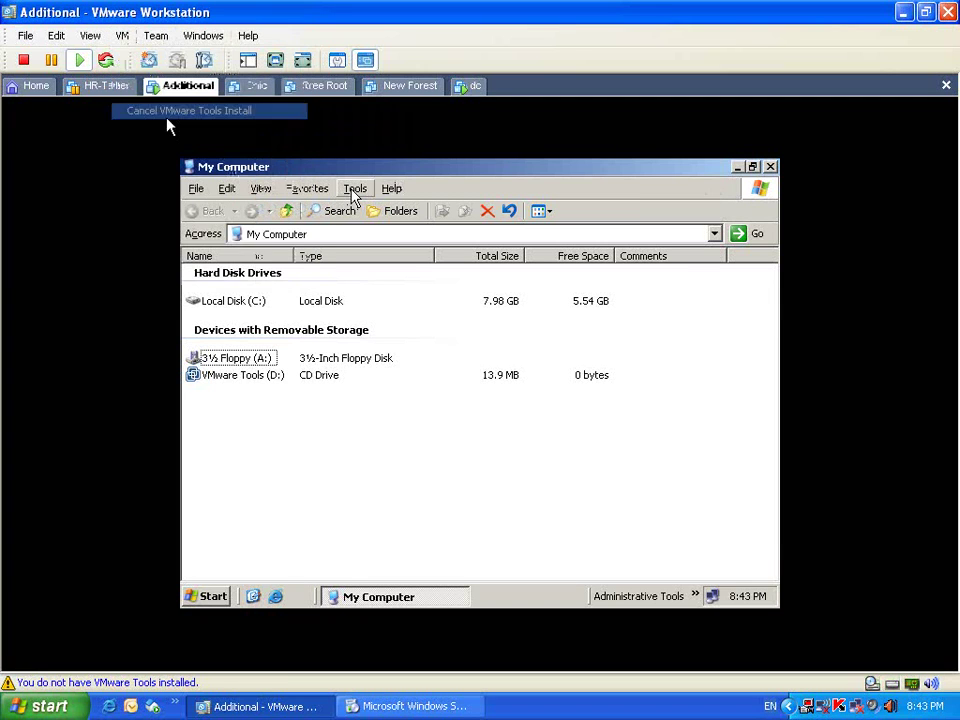
pyautogui.click(206, 242)
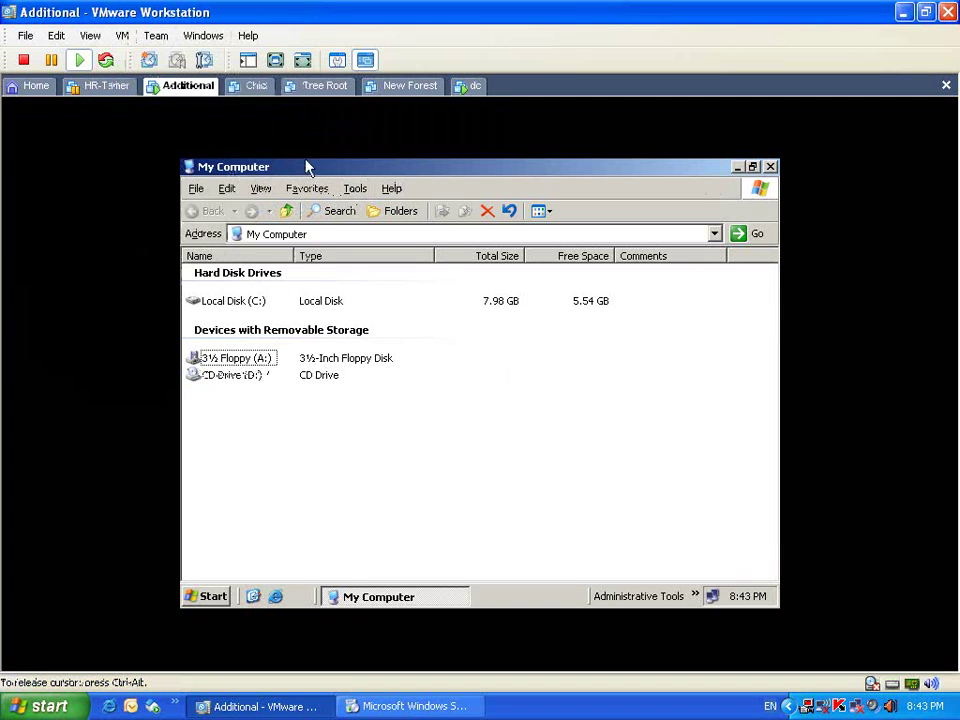
pyautogui.hotkey('ctrl', 'alt')
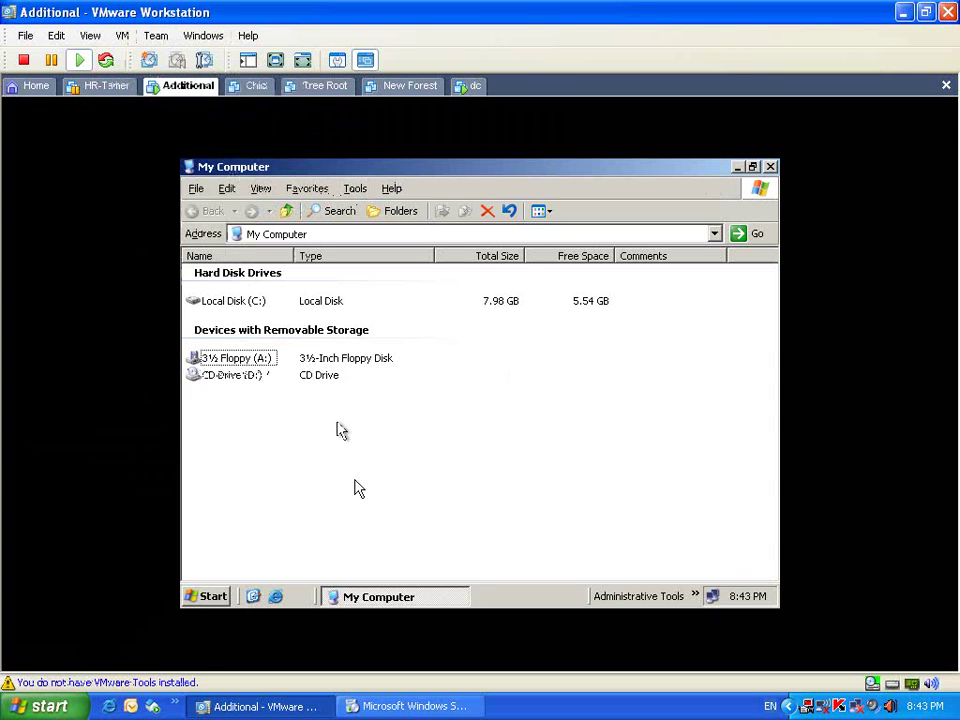
pyautogui.click(278, 62)
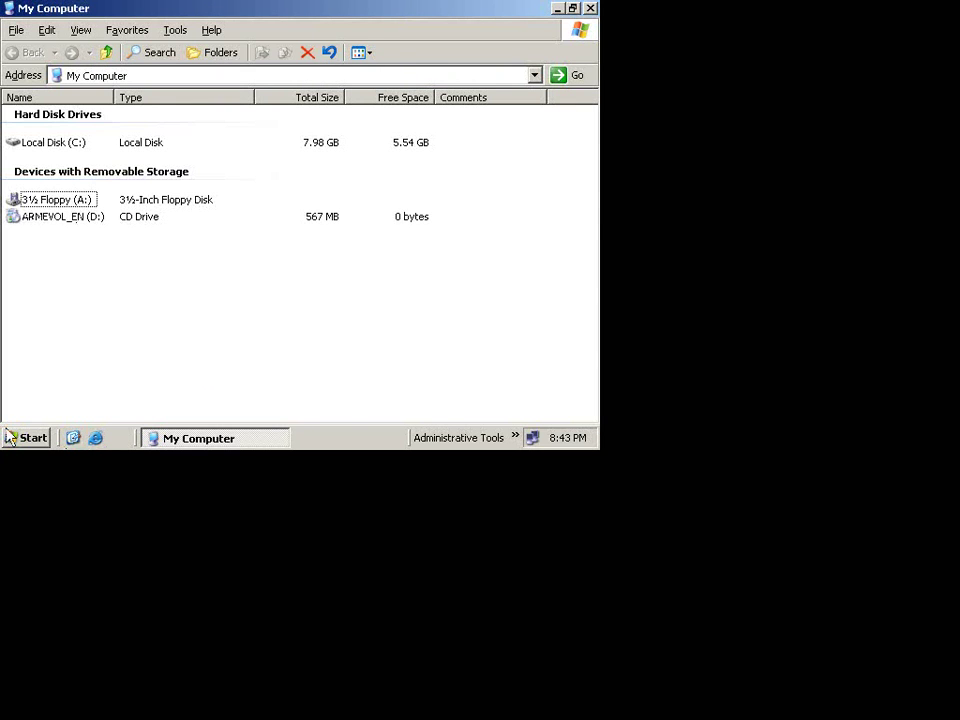
pyautogui.click(28, 438)
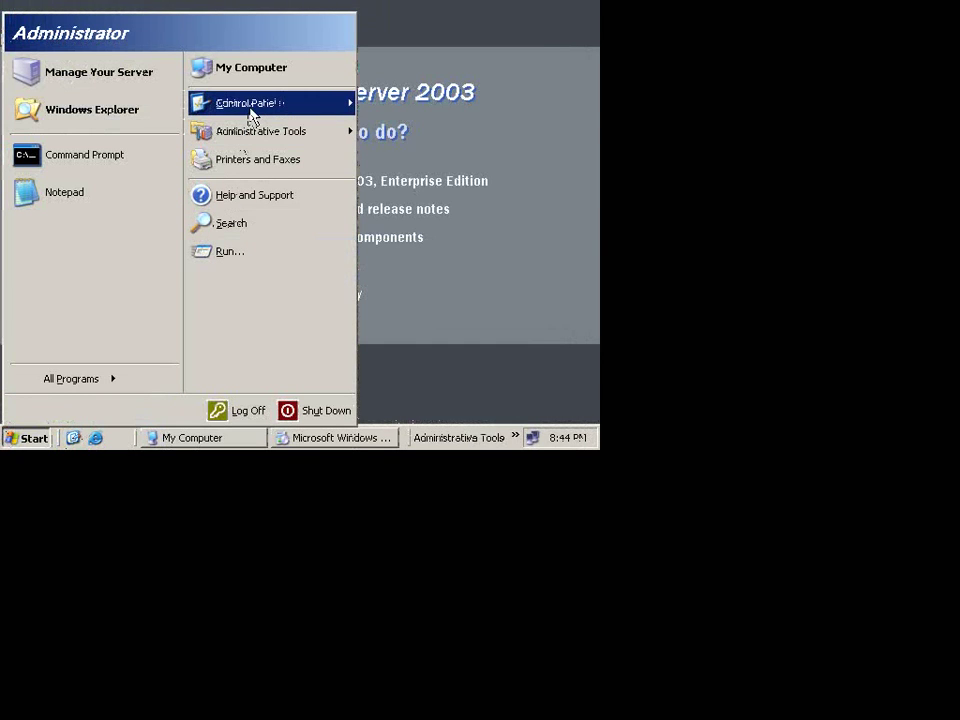
# Step: In Add/Remove Windows Components, tick Domain Name System (DNS) under Networking Services Details
pyautogui.moveTo(250, 110)
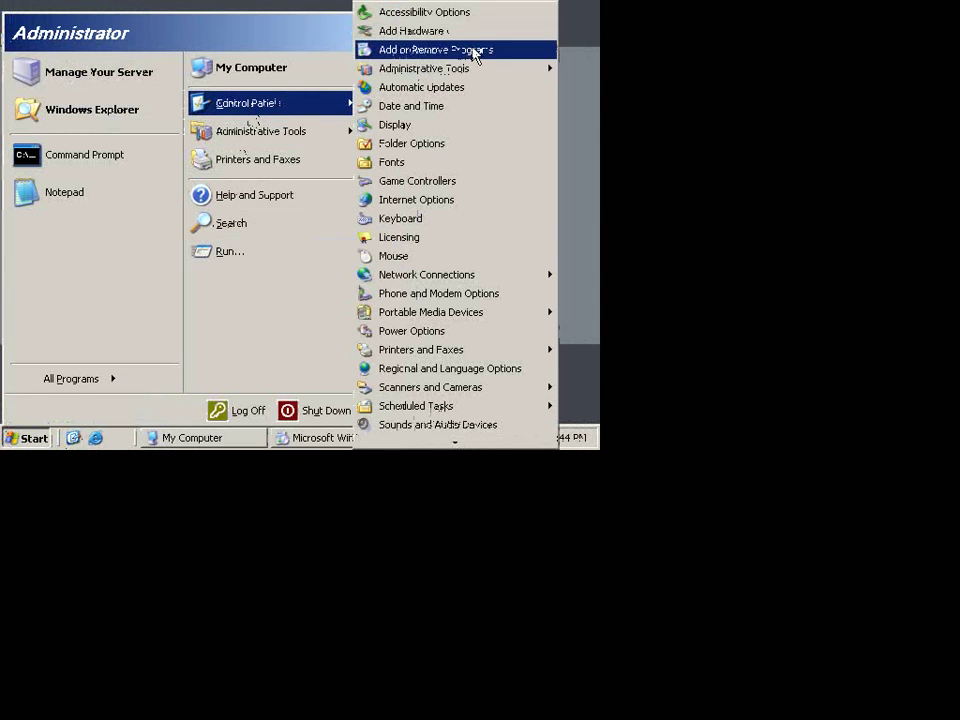
pyautogui.click(476, 50)
pyautogui.click(32, 220)
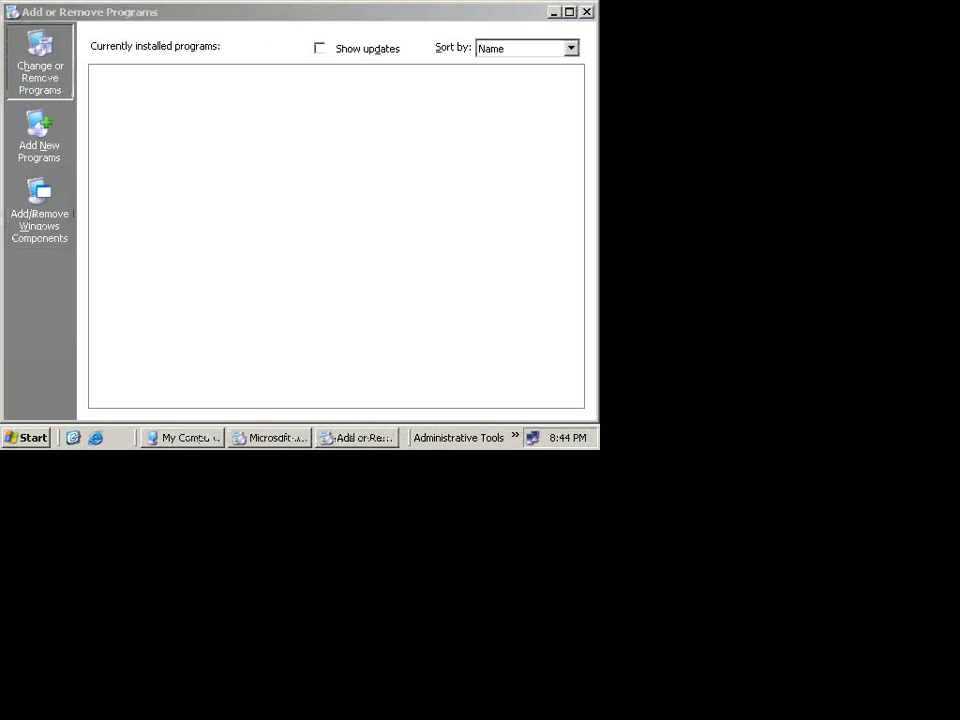
pyautogui.scroll(-4, 260, 258)
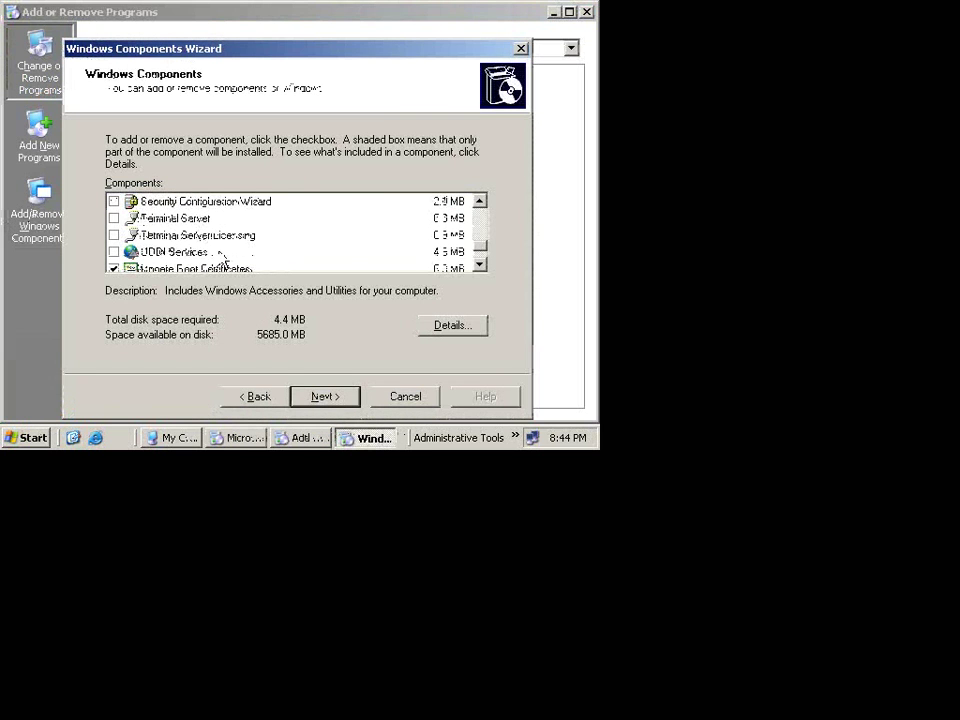
pyautogui.scroll(2, 225, 255)
pyautogui.click(205, 236)
pyautogui.doubleClick(205, 236)
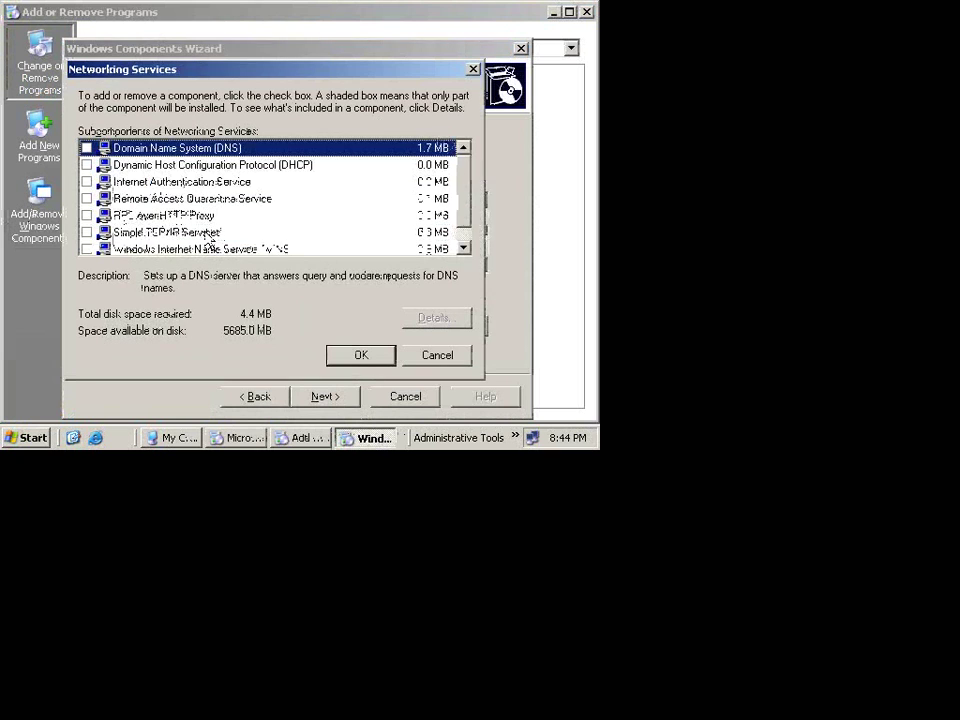
pyautogui.click(86, 147)
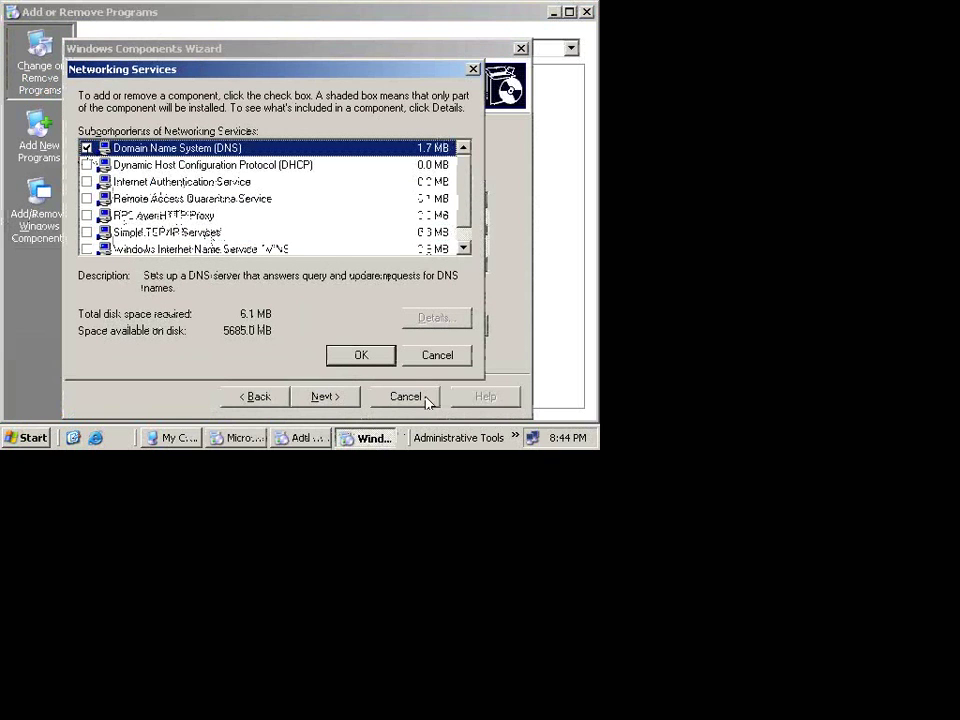
pyautogui.click(376, 362)
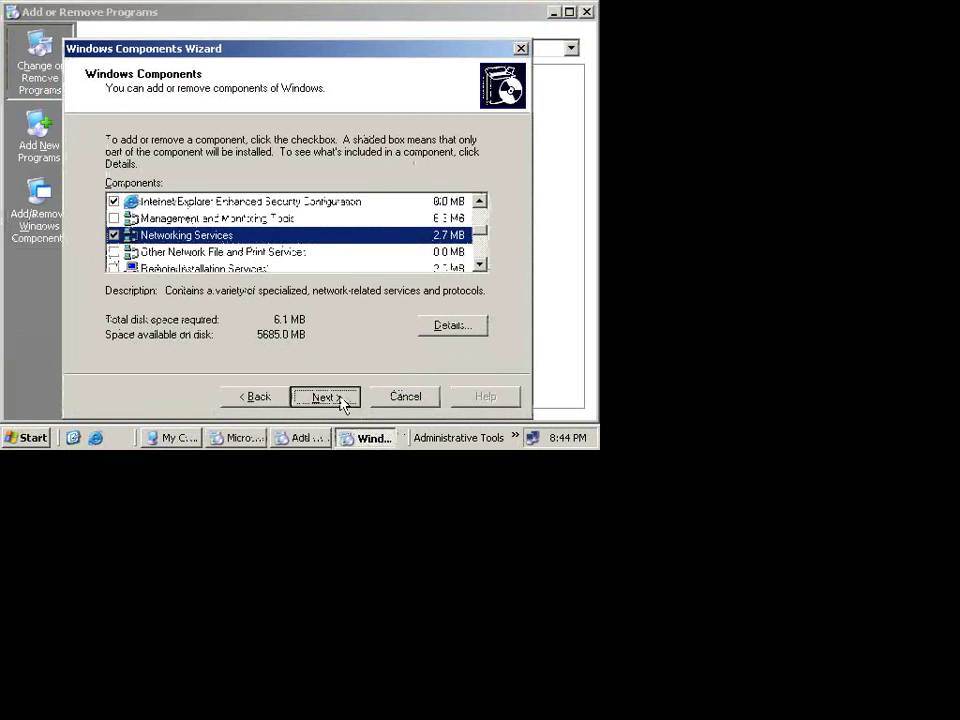
# Step: Install the DNS component, close the Add or Remove Programs and welcome windows, and finish the wizard
pyautogui.click(340, 398)
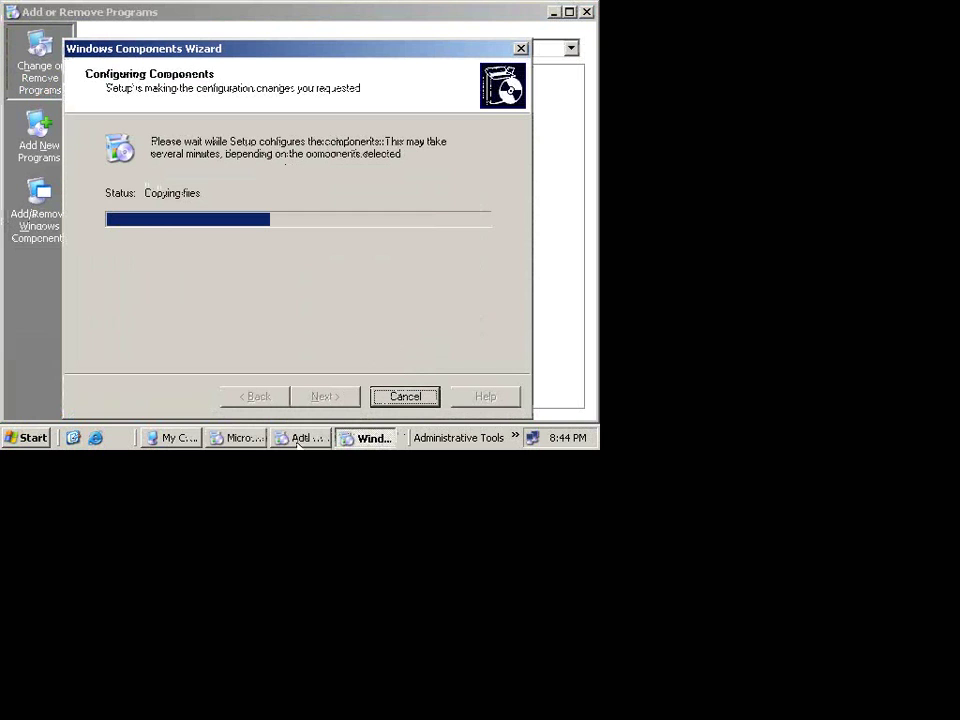
pyautogui.click(300, 437)
pyautogui.rightClick(310, 438)
pyautogui.click(331, 430)
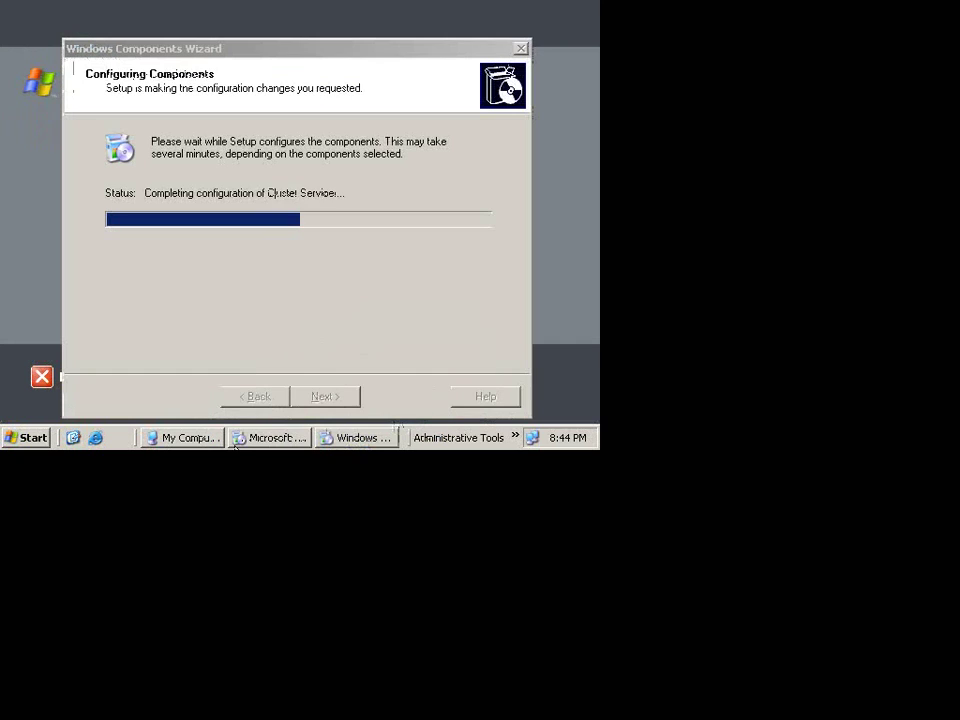
pyautogui.click(244, 440)
pyautogui.rightClick(244, 440)
pyautogui.click(276, 430)
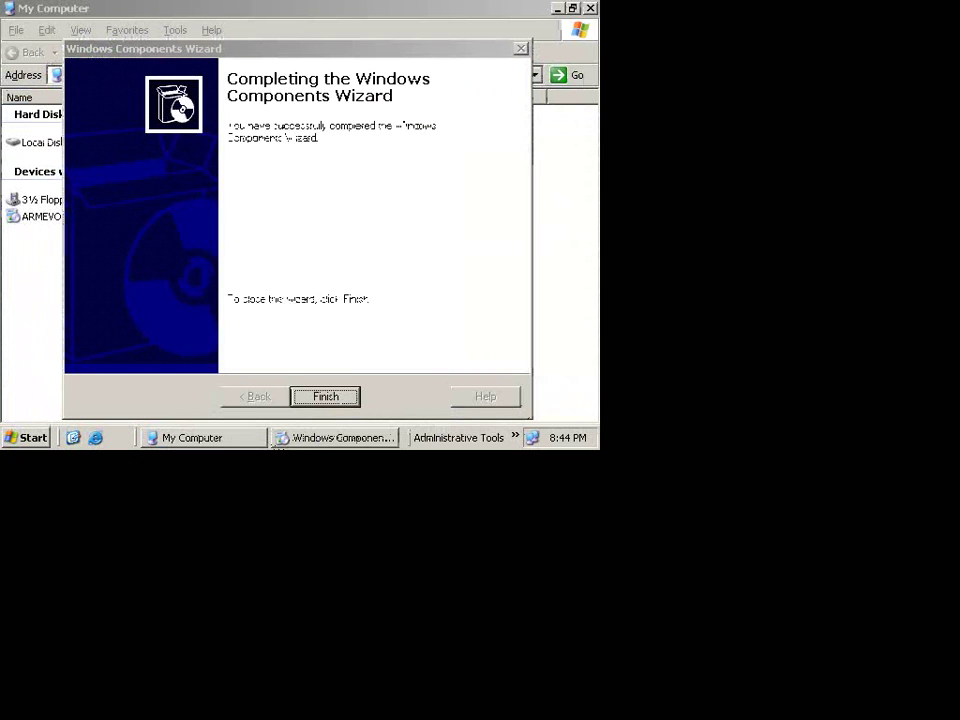
pyautogui.click(340, 395)
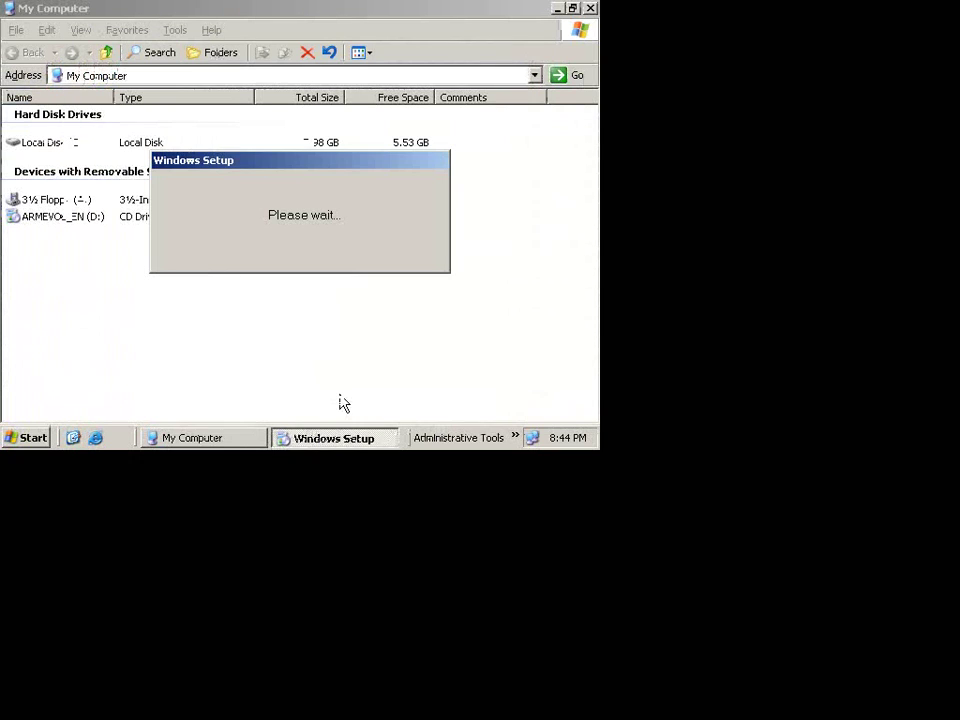
# Step: Review the 14 abc.local records in Additional's DNS console, then close it and exit full screen
pyautogui.click(590, 8)
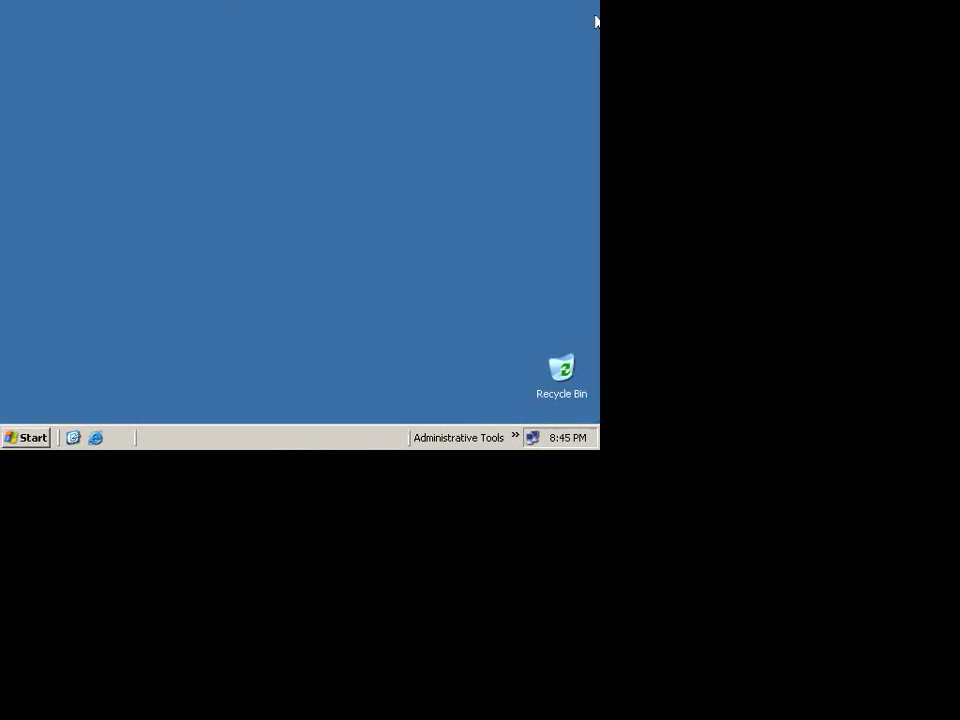
pyautogui.click(516, 438)
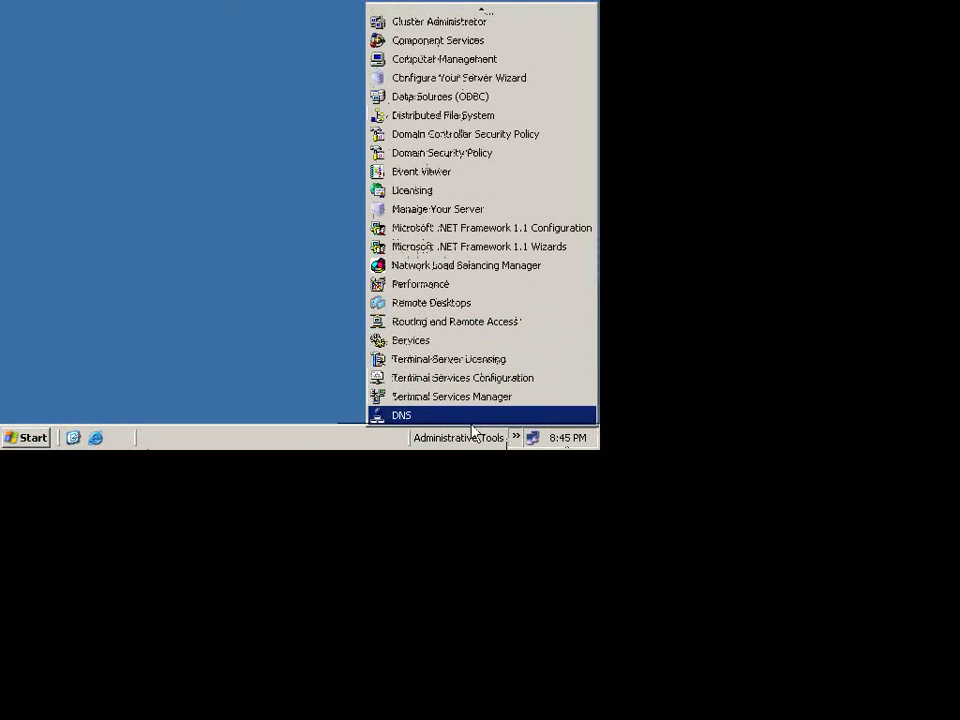
pyautogui.click(477, 416)
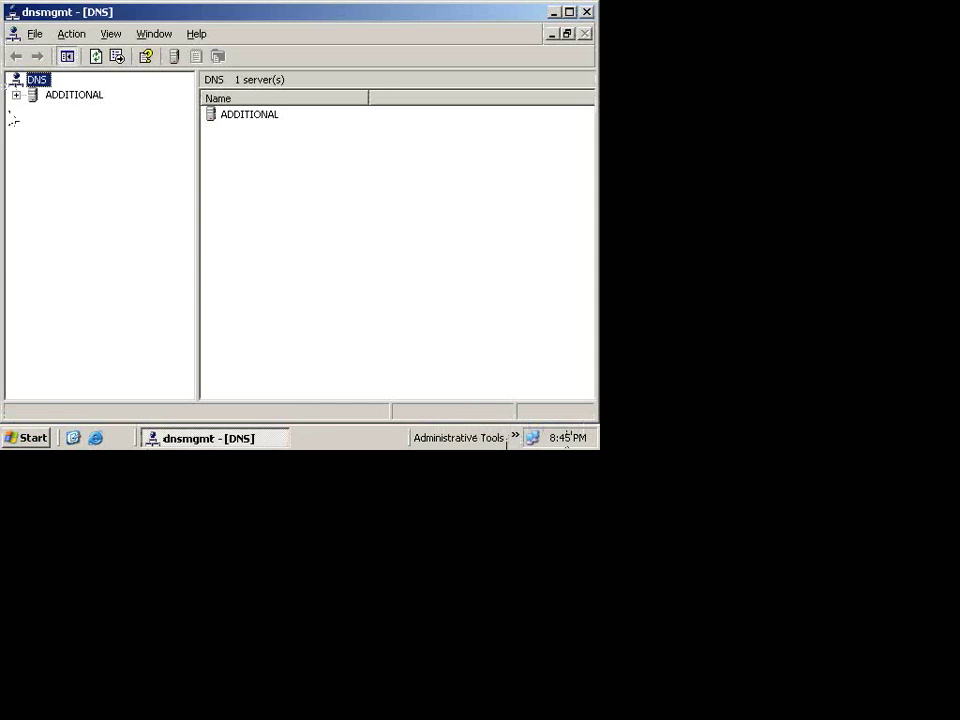
pyautogui.click(16, 95)
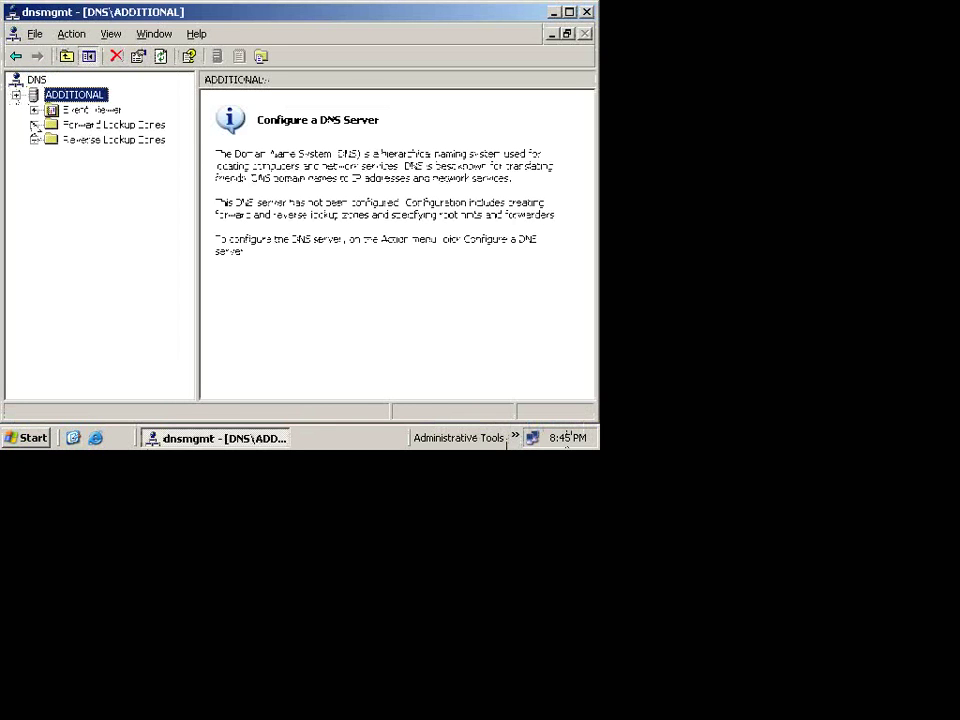
pyautogui.click(34, 124)
pyautogui.click(51, 140)
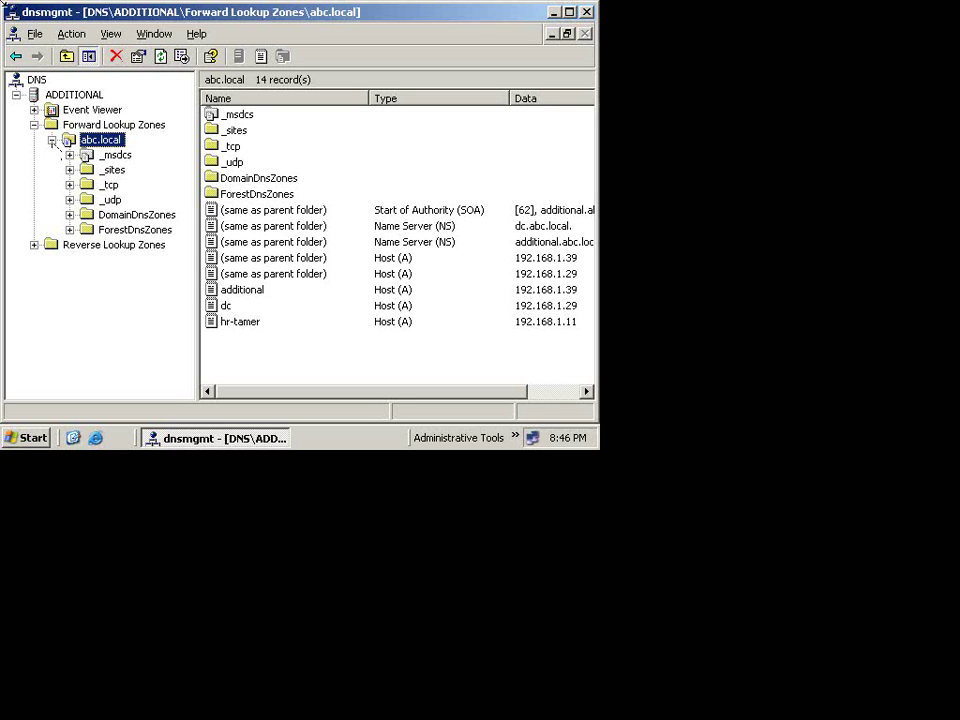
pyautogui.click(587, 12)
pyautogui.hotkey('ctrl', 'alt', 'Return')
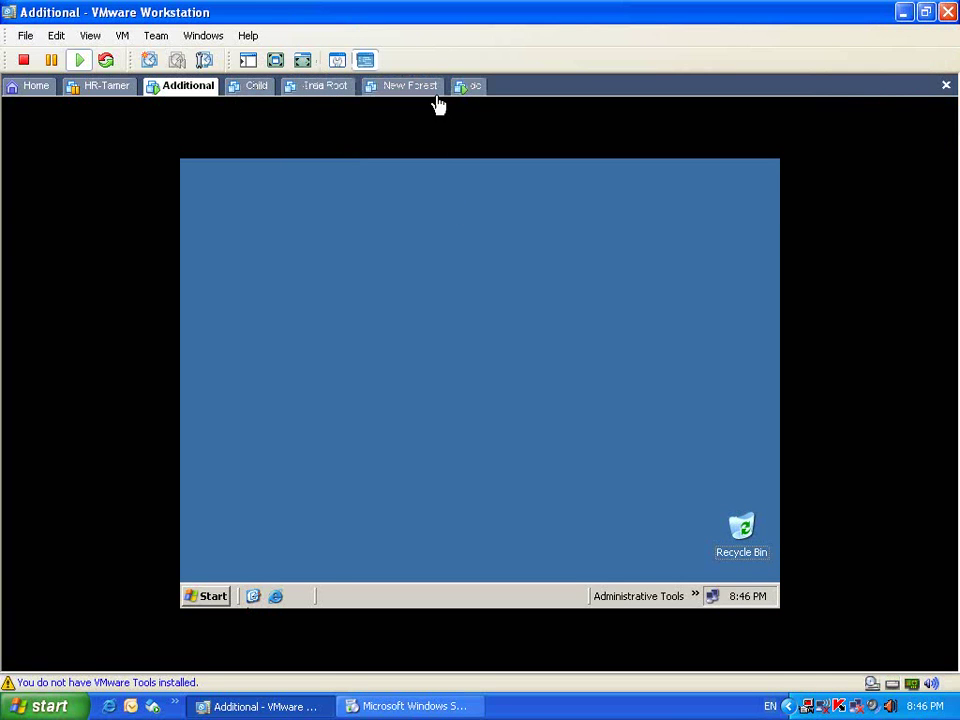
# Step: On dc, set abc.local's replication scope to all domain controllers in the domain, then close DNS
pyautogui.click(468, 88)
pyautogui.click(318, 652)
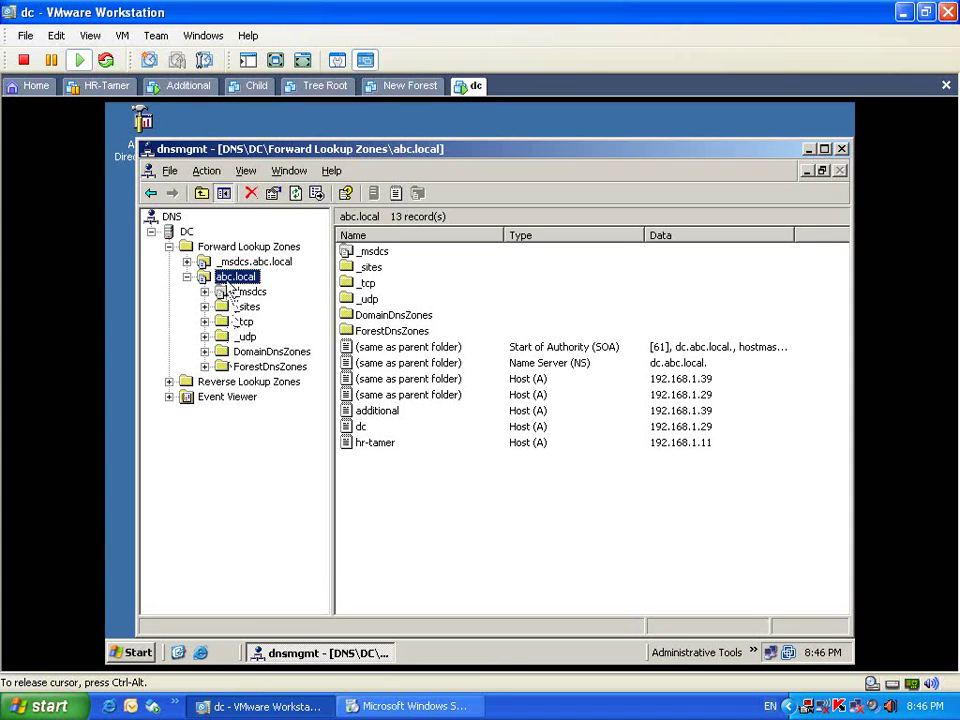
pyautogui.rightClick(229, 278)
pyautogui.click(300, 545)
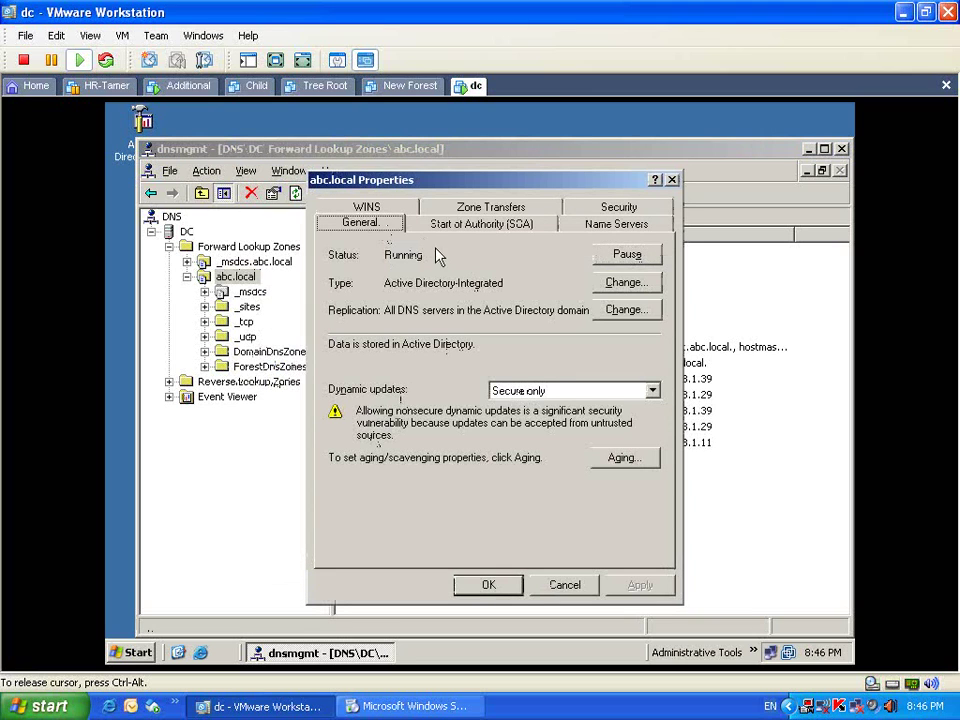
pyautogui.click(626, 311)
pyautogui.click(390, 361)
pyautogui.click(570, 498)
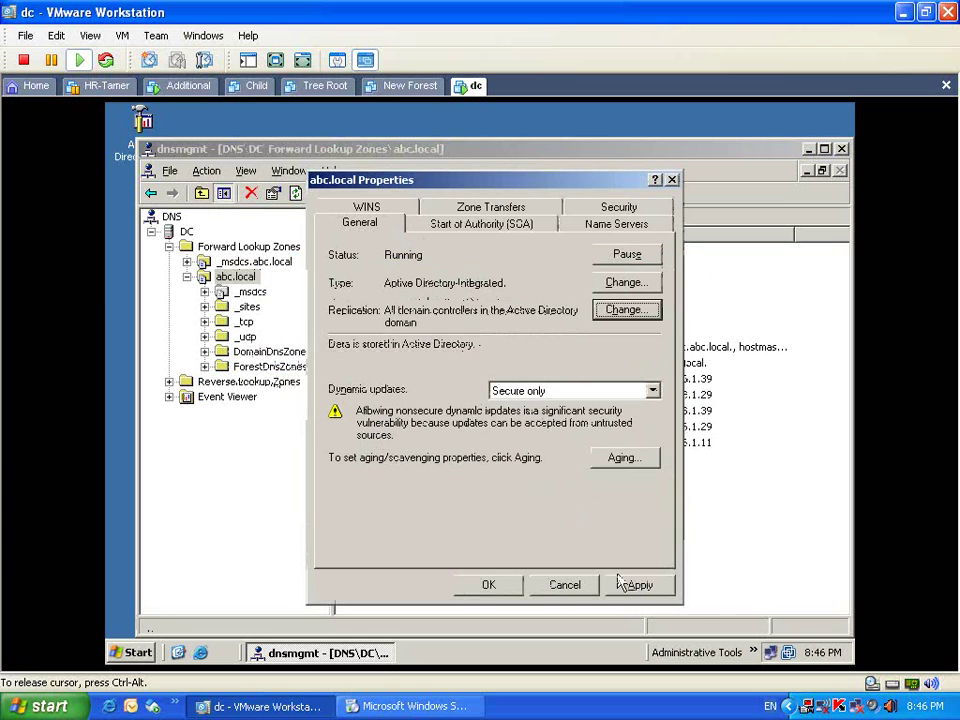
pyautogui.click(480, 588)
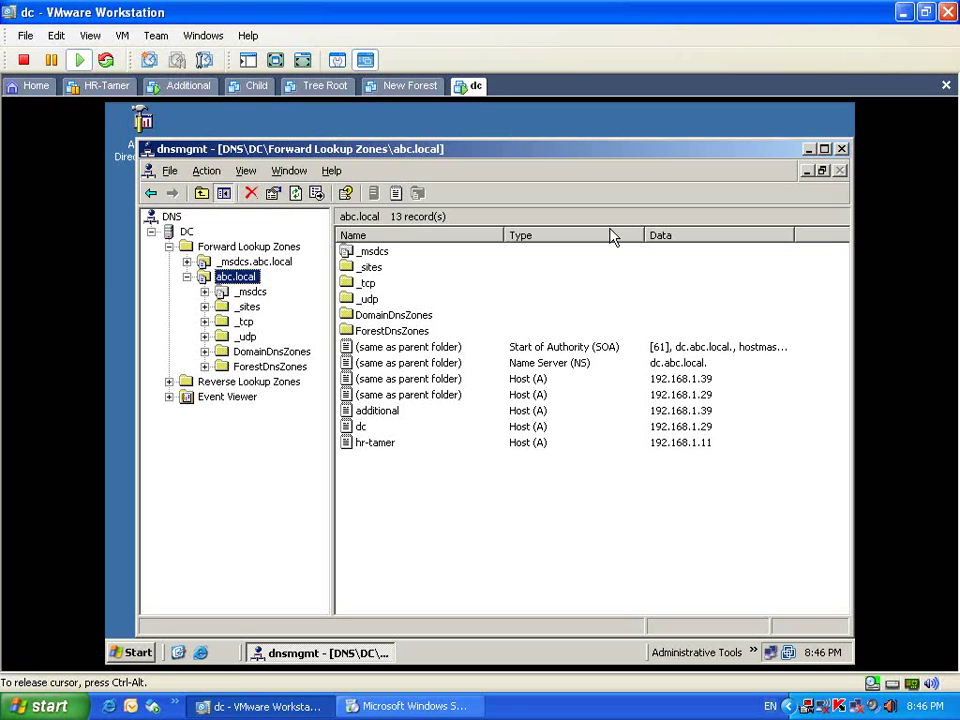
pyautogui.click(841, 148)
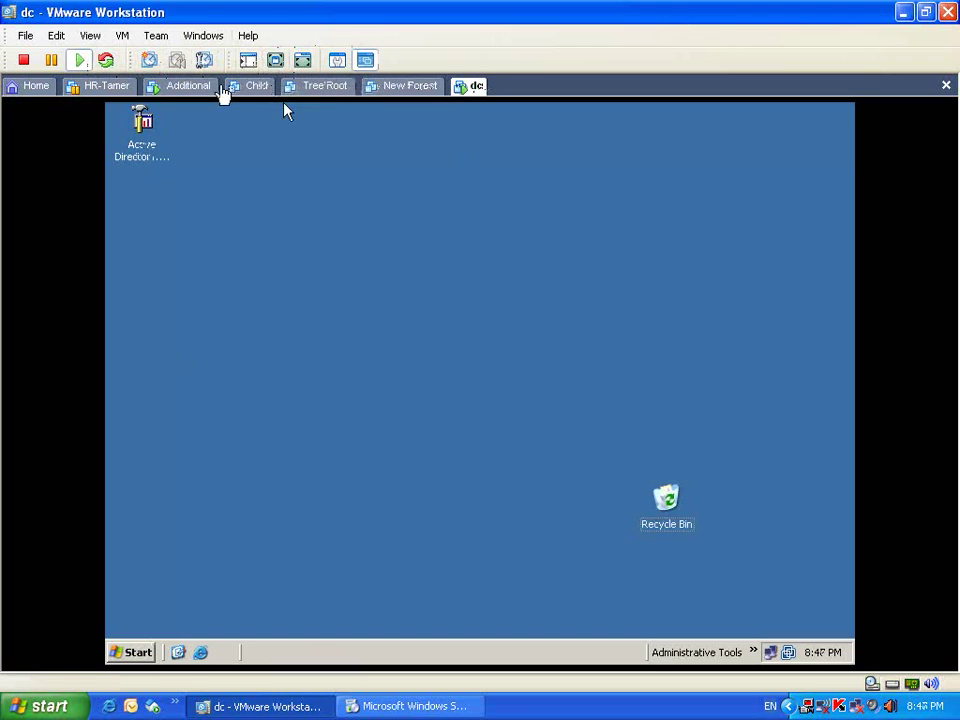
# Step: Toggle the Additional VM to full screen and back, then show the dc VM full screen
pyautogui.click(220, 88)
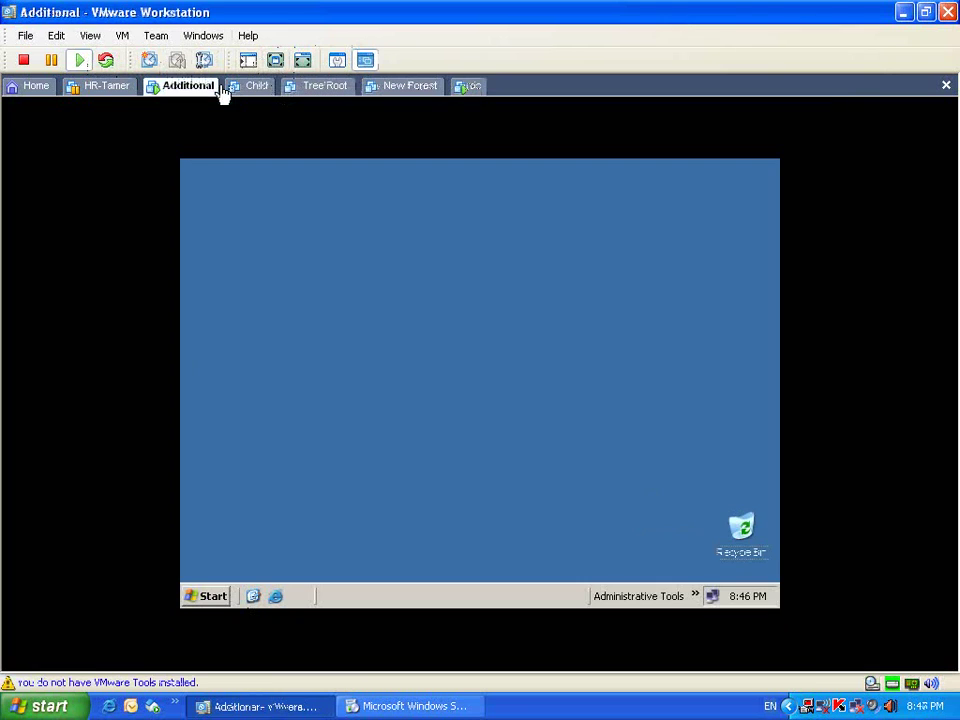
pyautogui.click(275, 60)
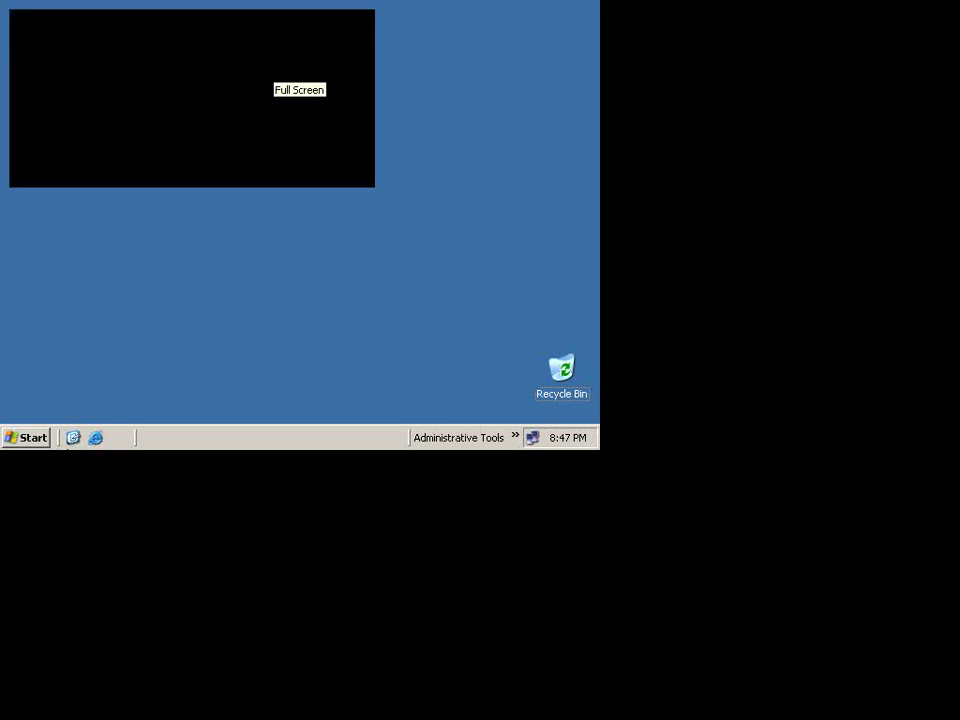
pyautogui.hotkey('ctrl', 'alt', 'Return')
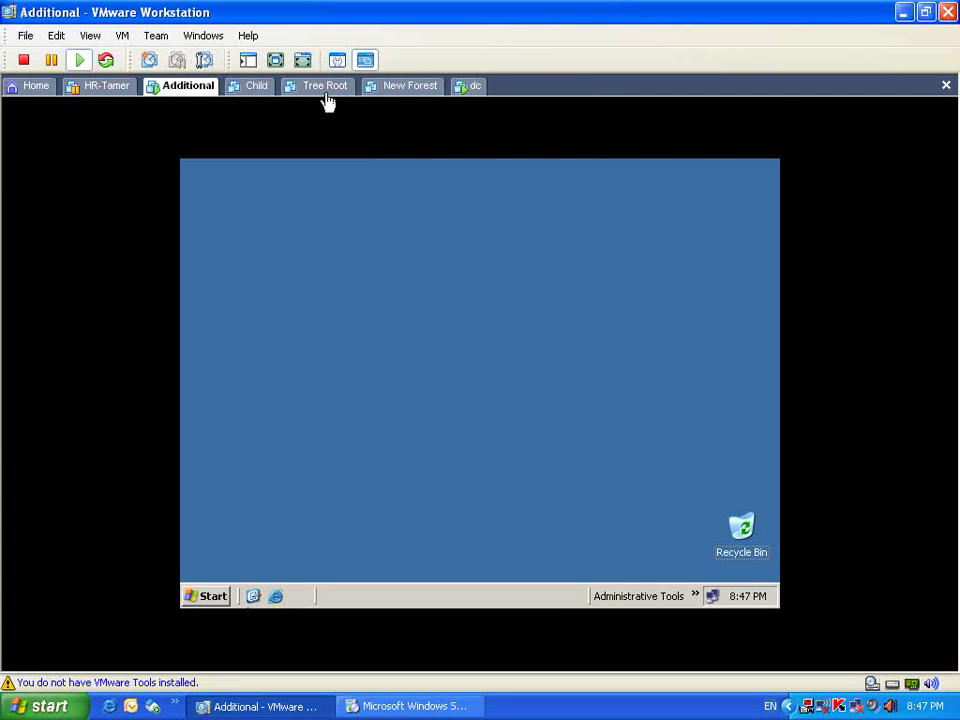
pyautogui.click(392, 96)
pyautogui.click(472, 90)
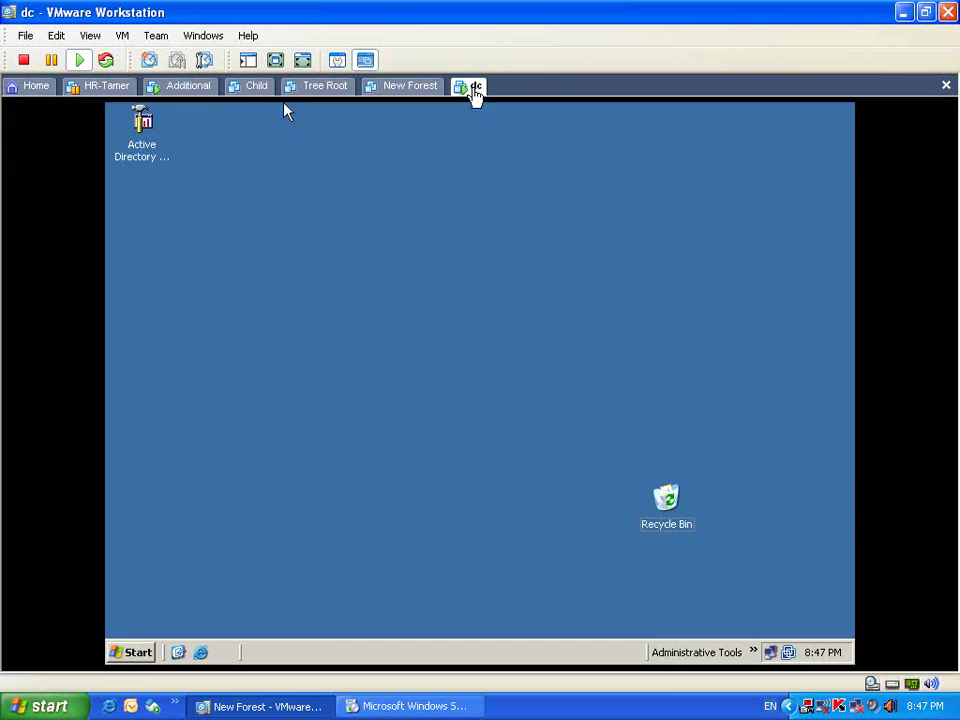
pyautogui.click(346, 482)
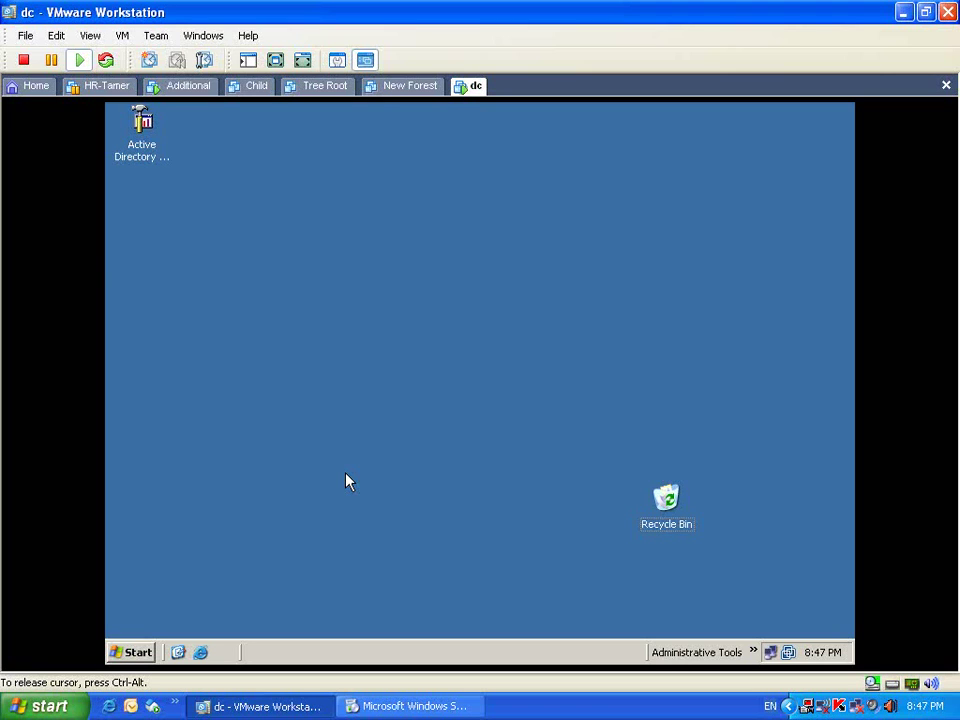
pyautogui.hotkey('ctrl', 'alt')
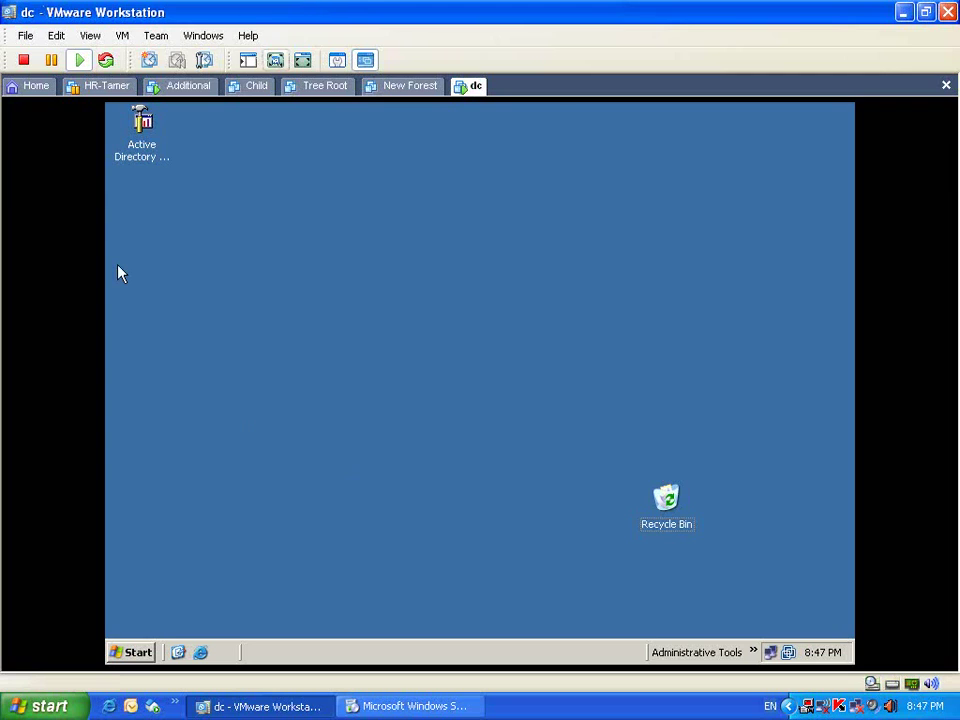
pyautogui.click(274, 59)
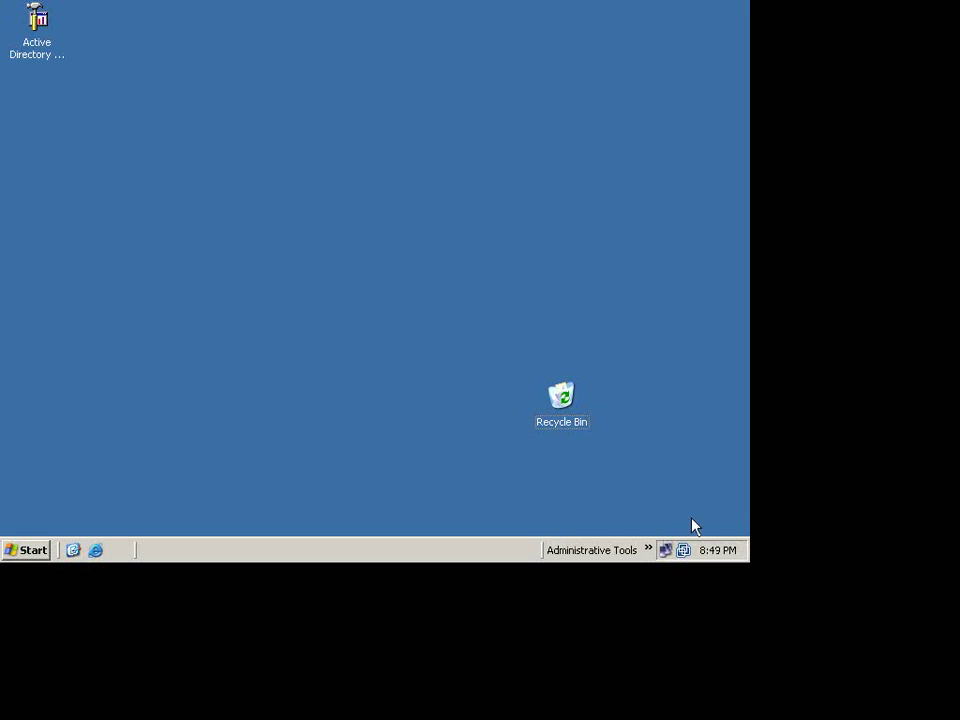
# Step: Open the DNS console on dc and browse to abc.local > _sites > NaserCity > _tcp
pyautogui.click(649, 551)
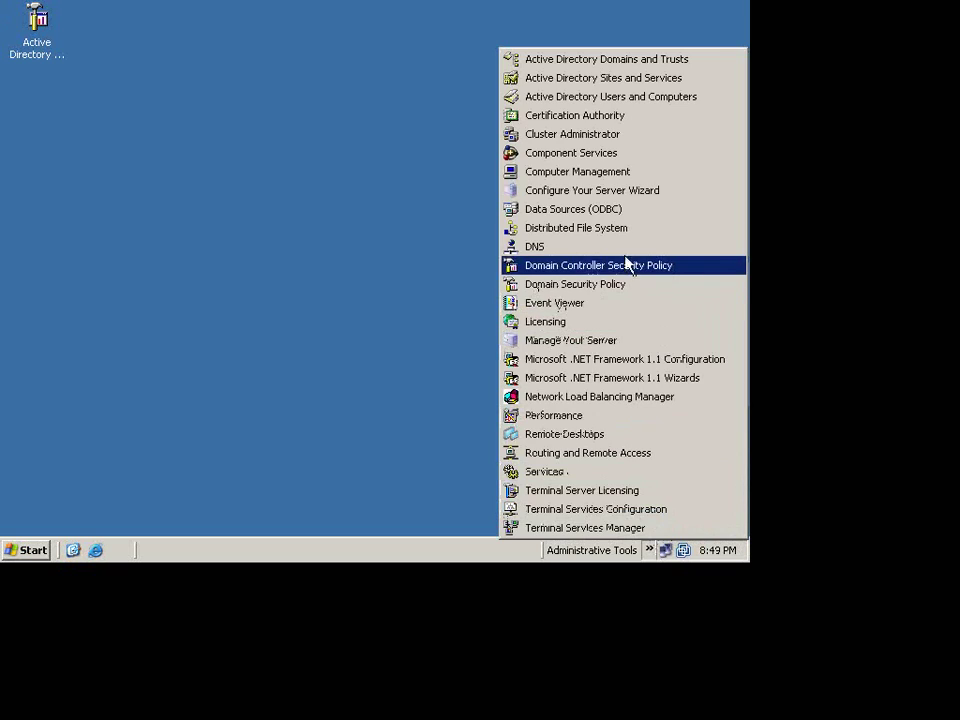
pyautogui.click(626, 263)
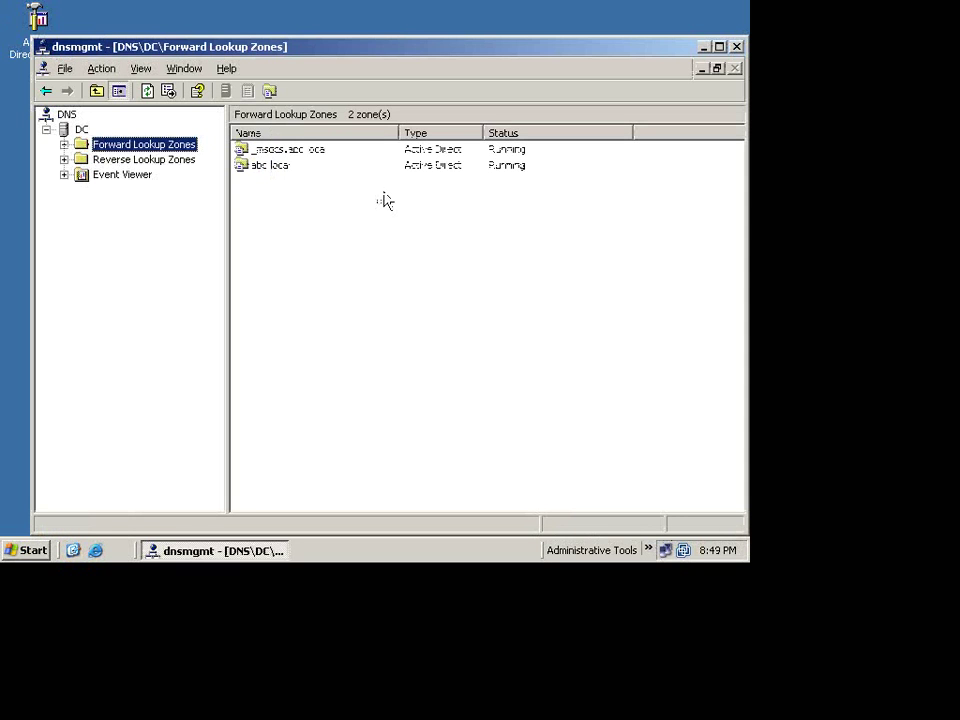
pyautogui.click(63, 144)
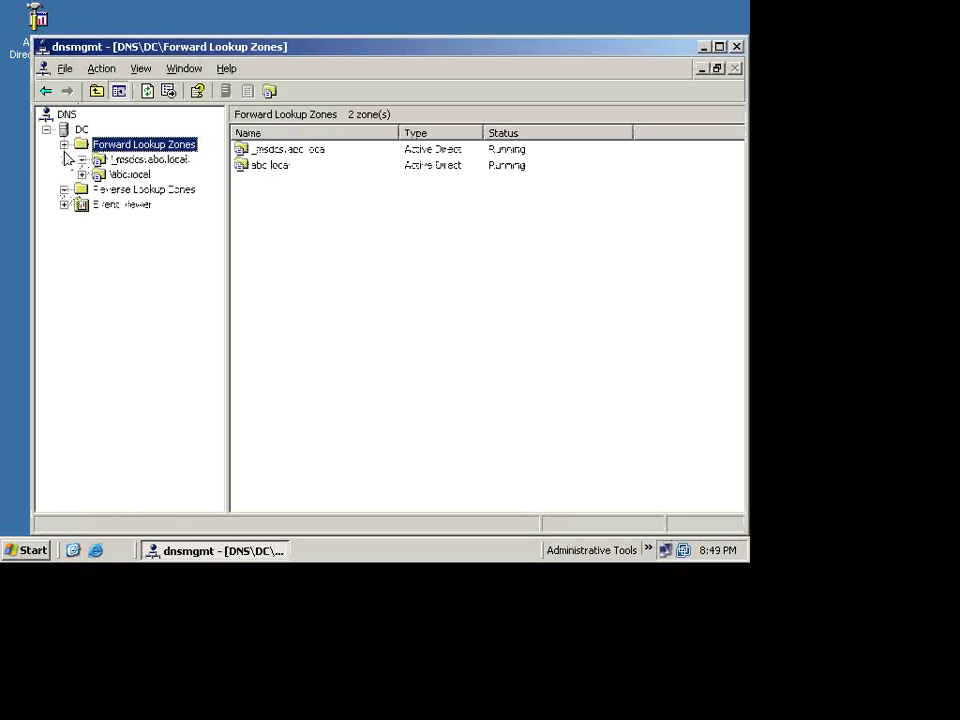
pyautogui.doubleClick(98, 175)
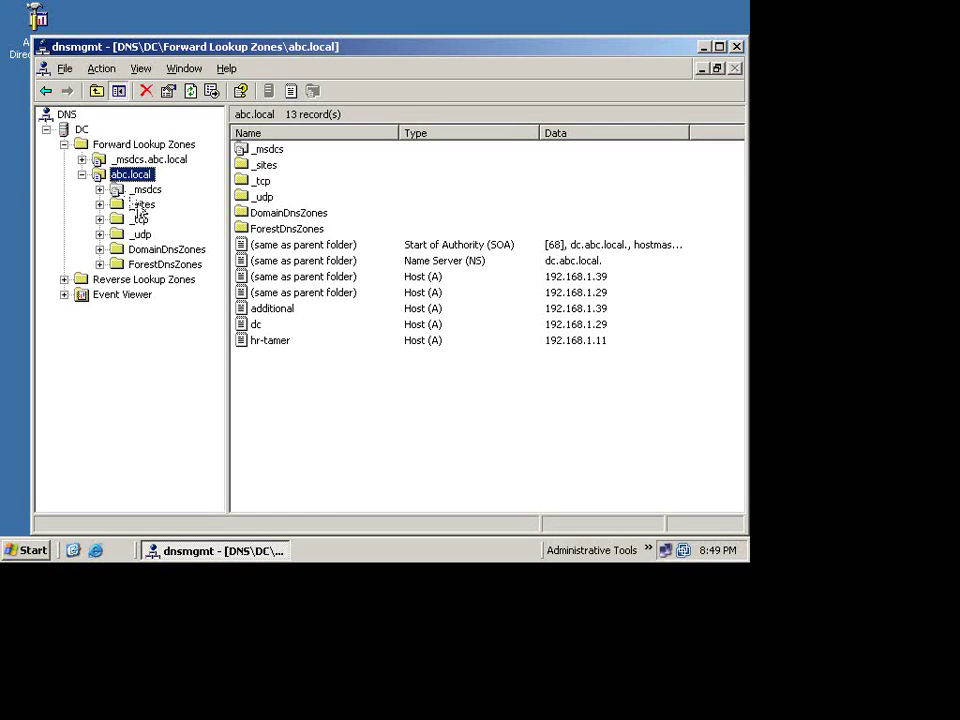
pyautogui.click(140, 205)
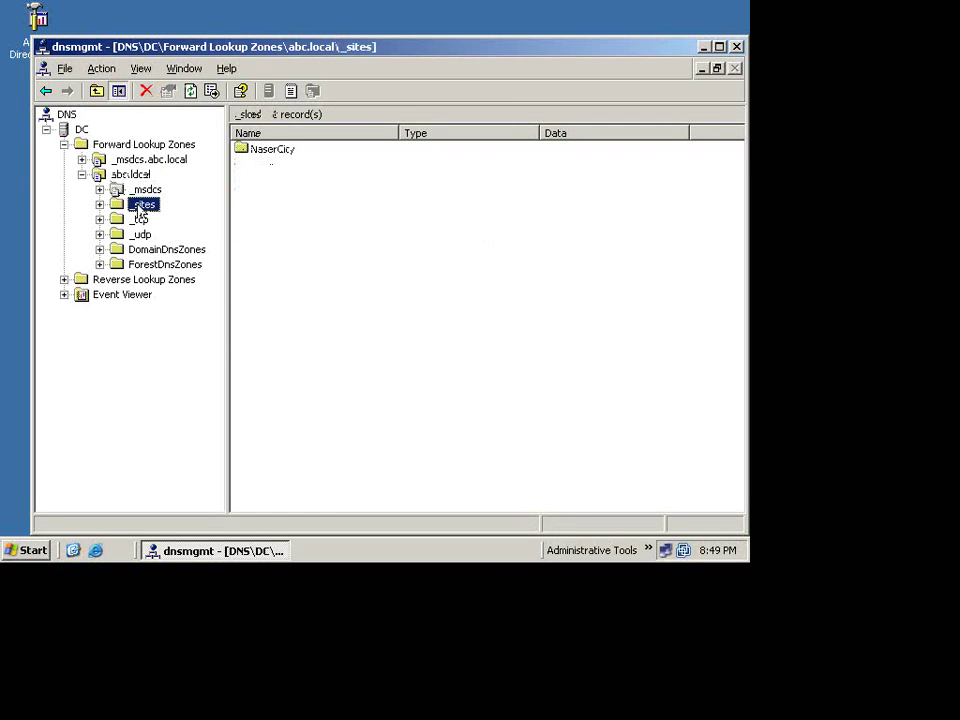
pyautogui.click(100, 204)
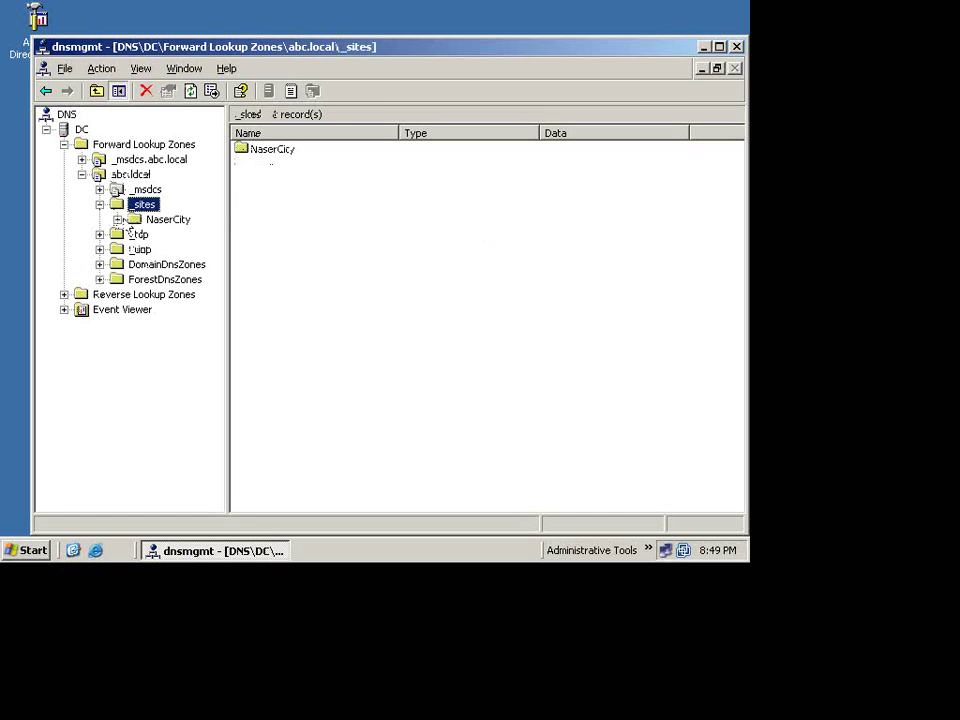
pyautogui.doubleClick(125, 224)
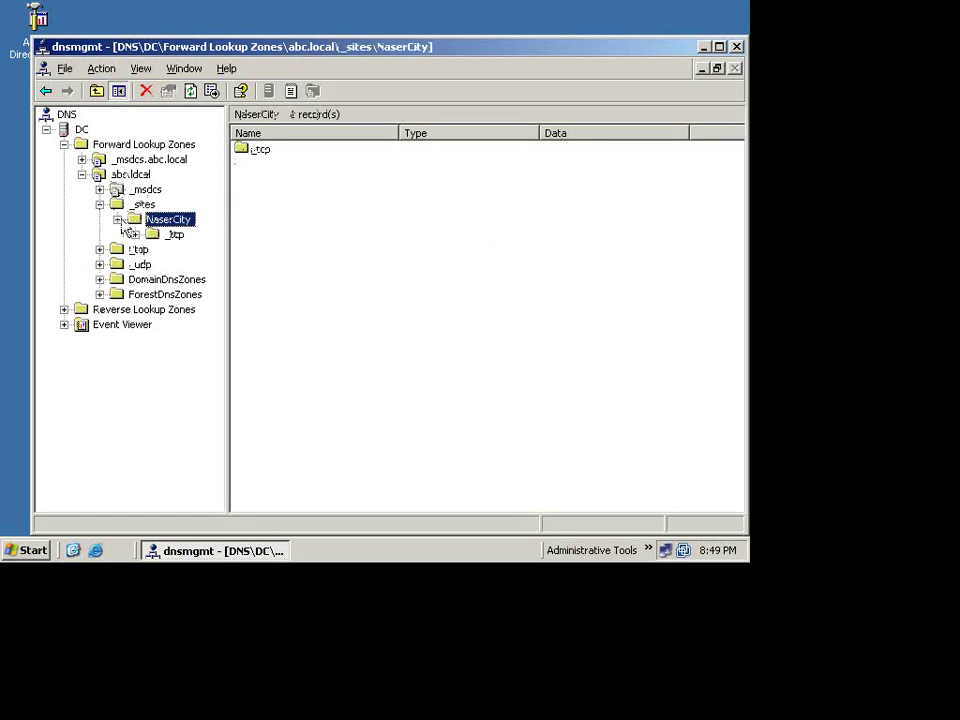
pyautogui.click(174, 234)
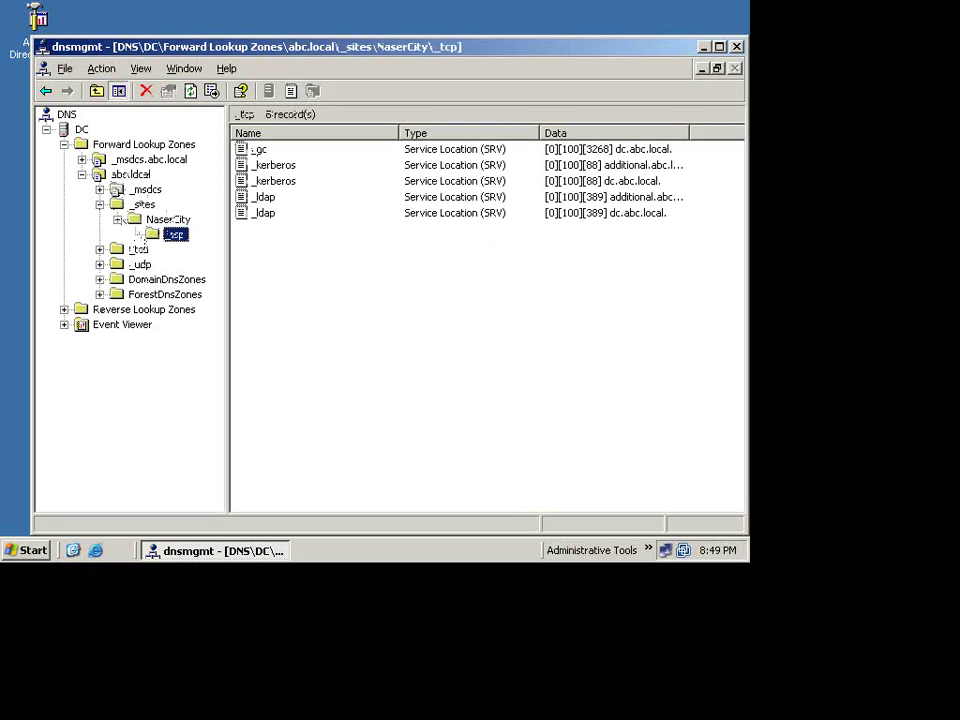
# Step: Compare the two _kerberos SRV records and select the dc.abc.local one
pyautogui.click(260, 167)
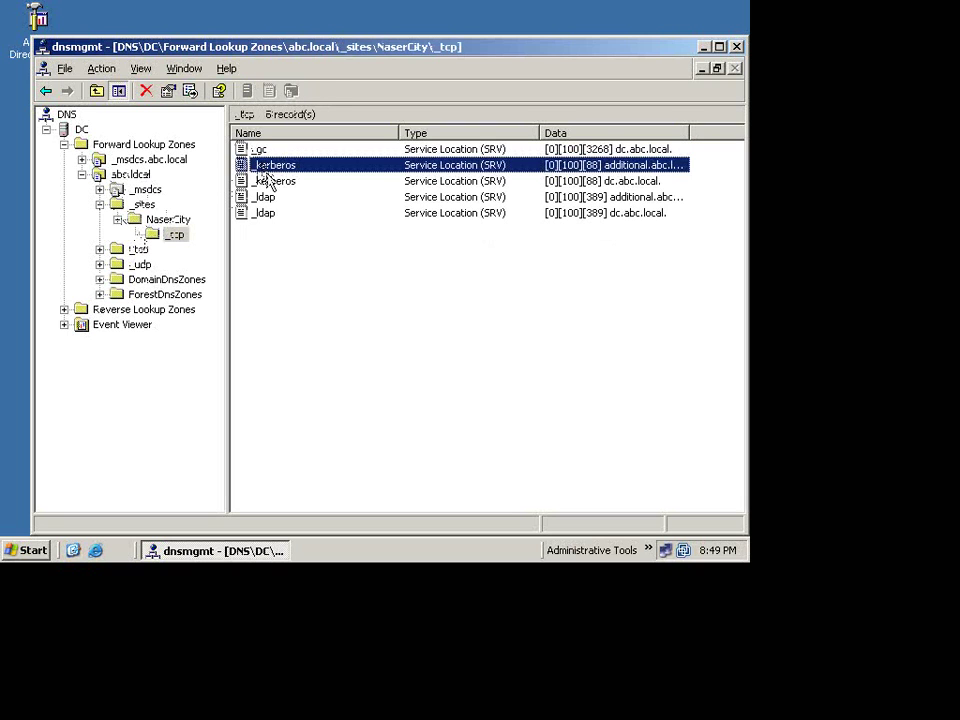
pyautogui.click(268, 183)
pyautogui.click(268, 166)
pyautogui.click(268, 182)
pyautogui.click(268, 166)
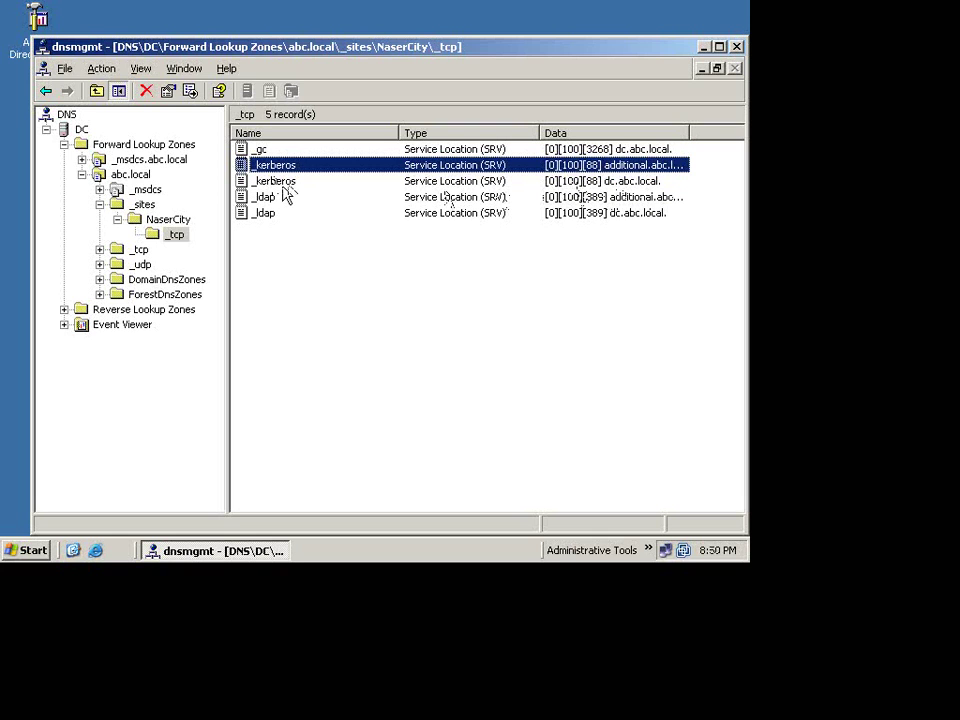
pyautogui.press('Down')
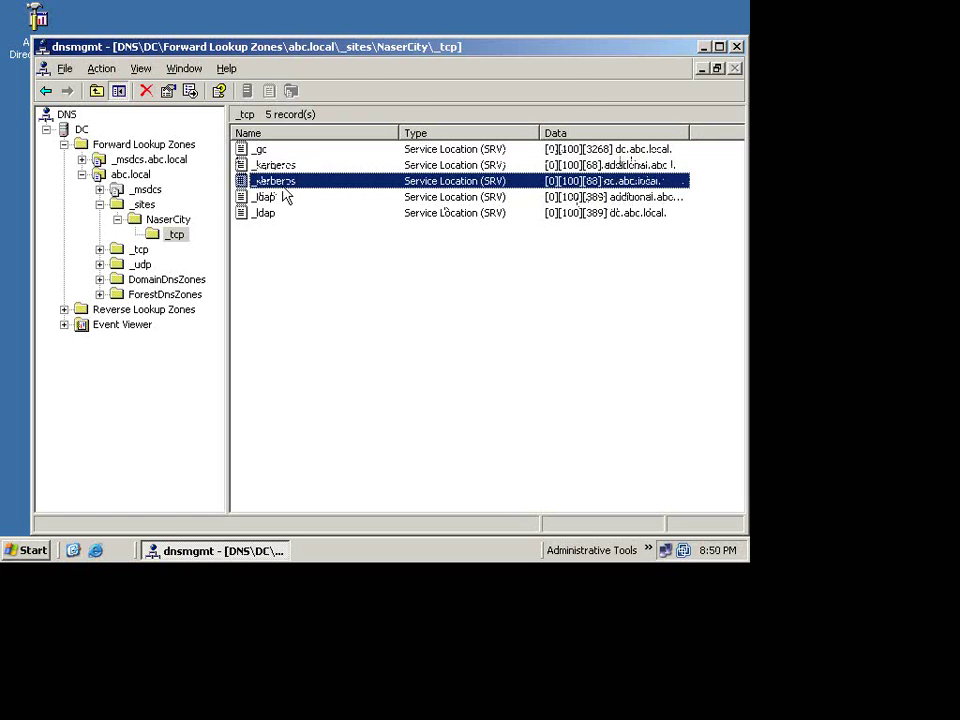
# Step: Change the dc.abc.local _kerberos record's weight from 100 to 200 and save it
pyautogui.press('Return')
pyautogui.doubleClick(331, 252)
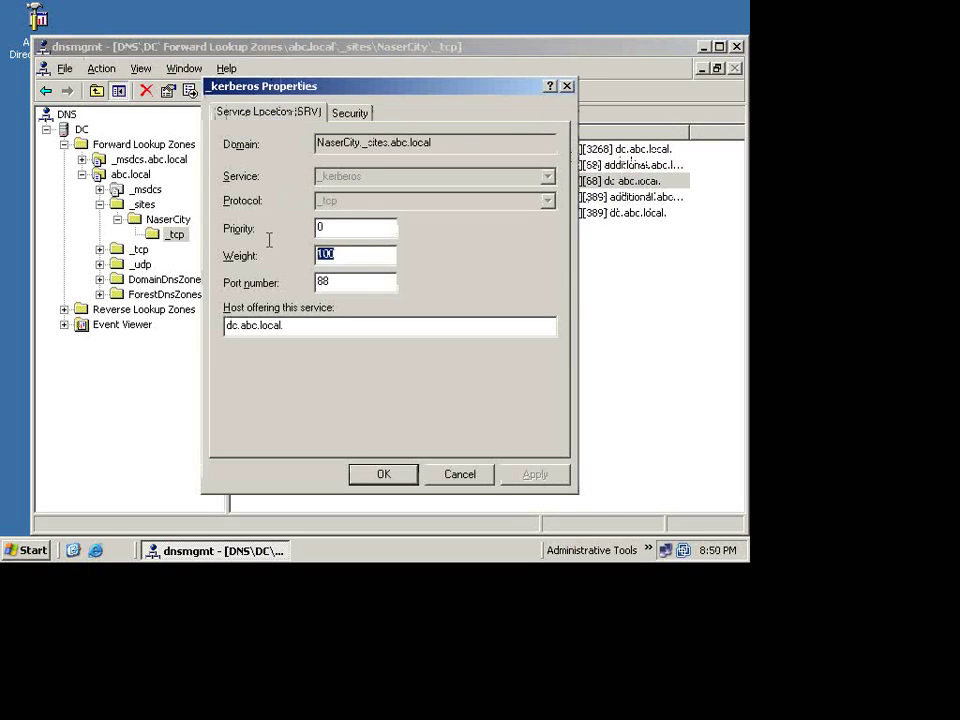
pyautogui.write('2')
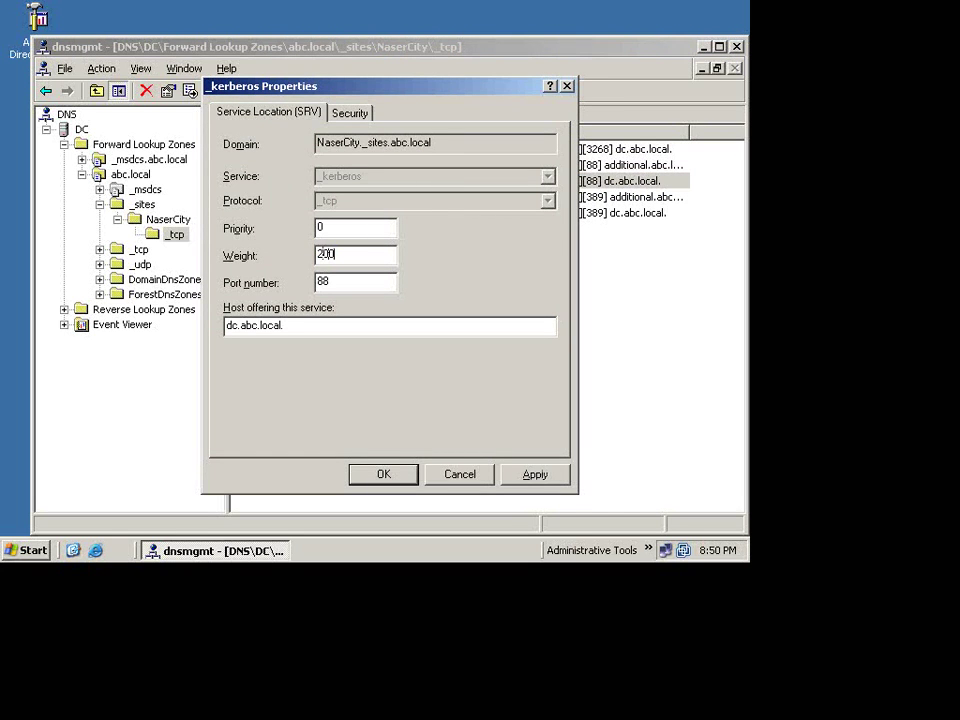
pyautogui.click(525, 476)
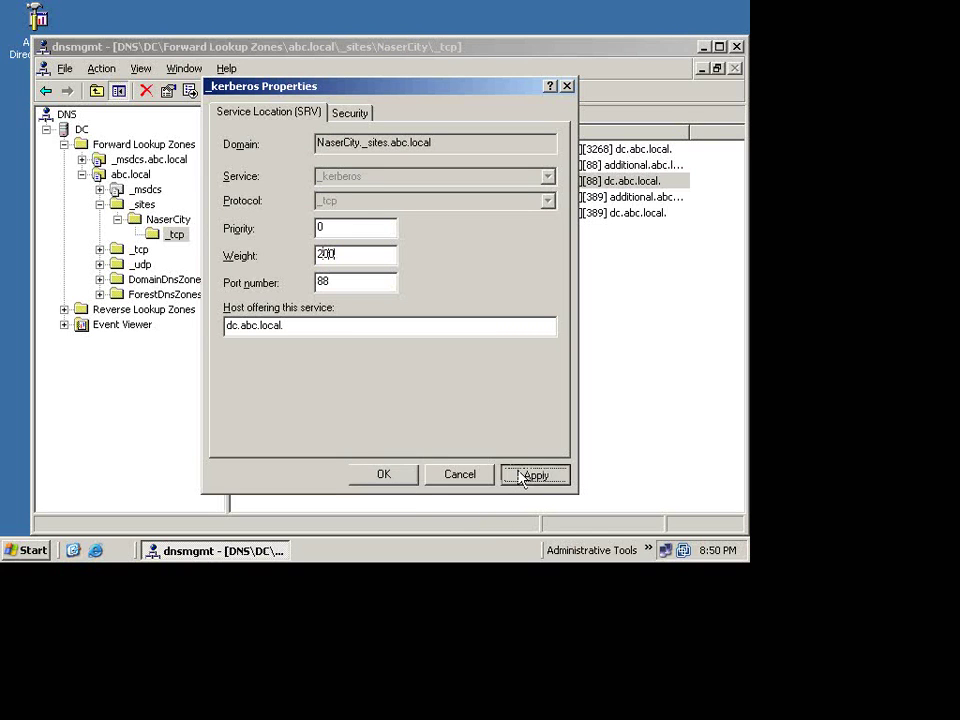
pyautogui.click(399, 477)
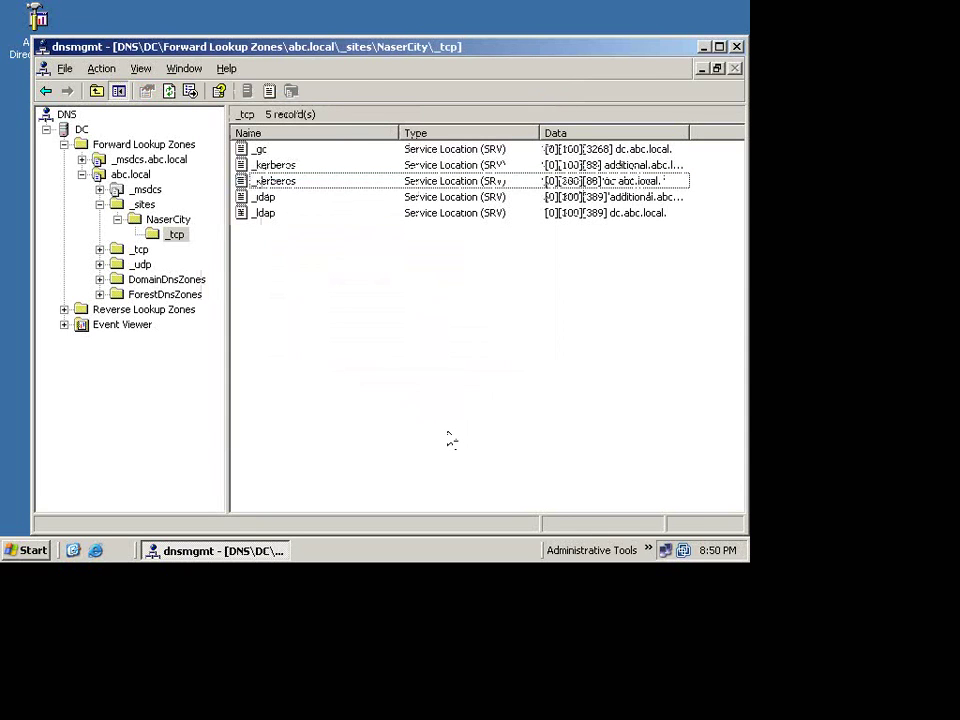
pyautogui.click(511, 183)
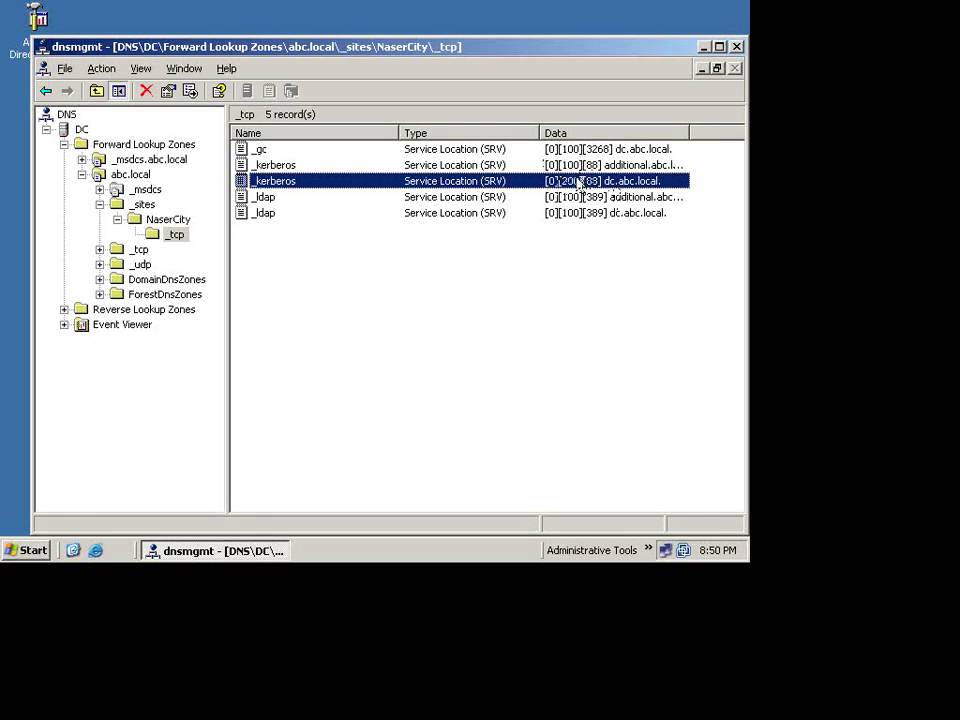
# Step: Set the dc.abc.local _kerberos record's weight back to 100
pyautogui.click(592, 165)
pyautogui.doubleClick(592, 180)
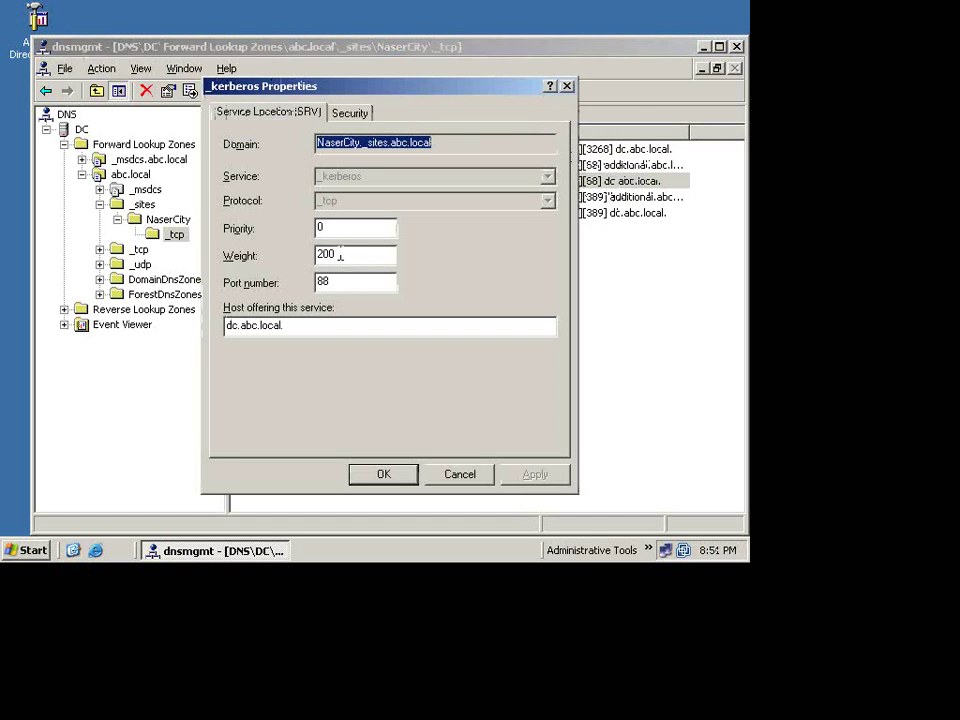
pyautogui.doubleClick(339, 229)
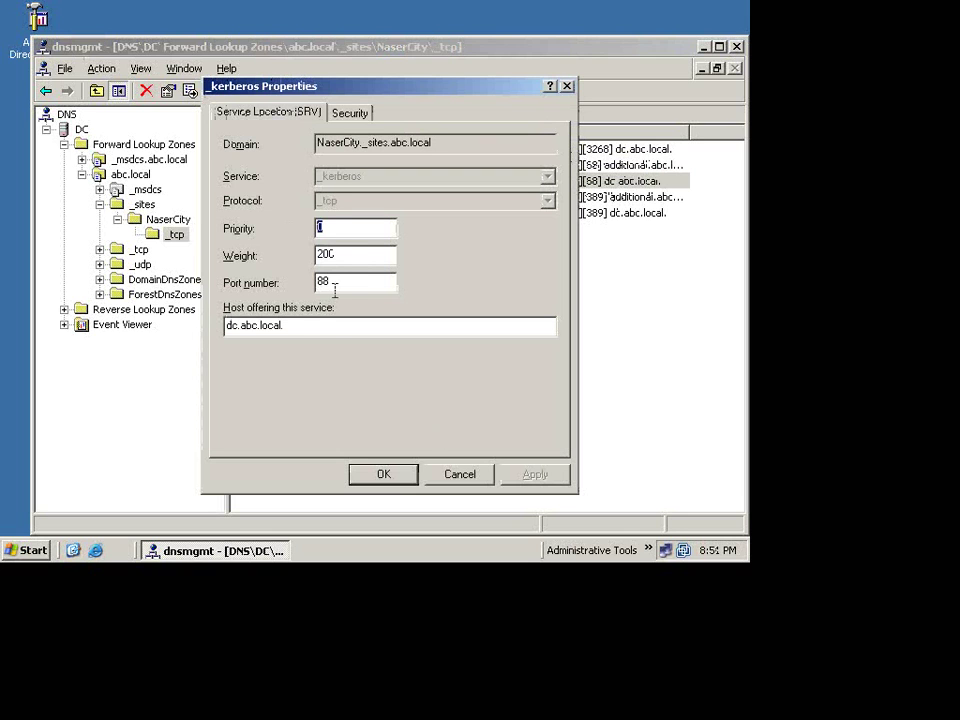
pyautogui.doubleClick(336, 256)
pyautogui.write('100')
pyautogui.click(535, 474)
pyautogui.click(400, 473)
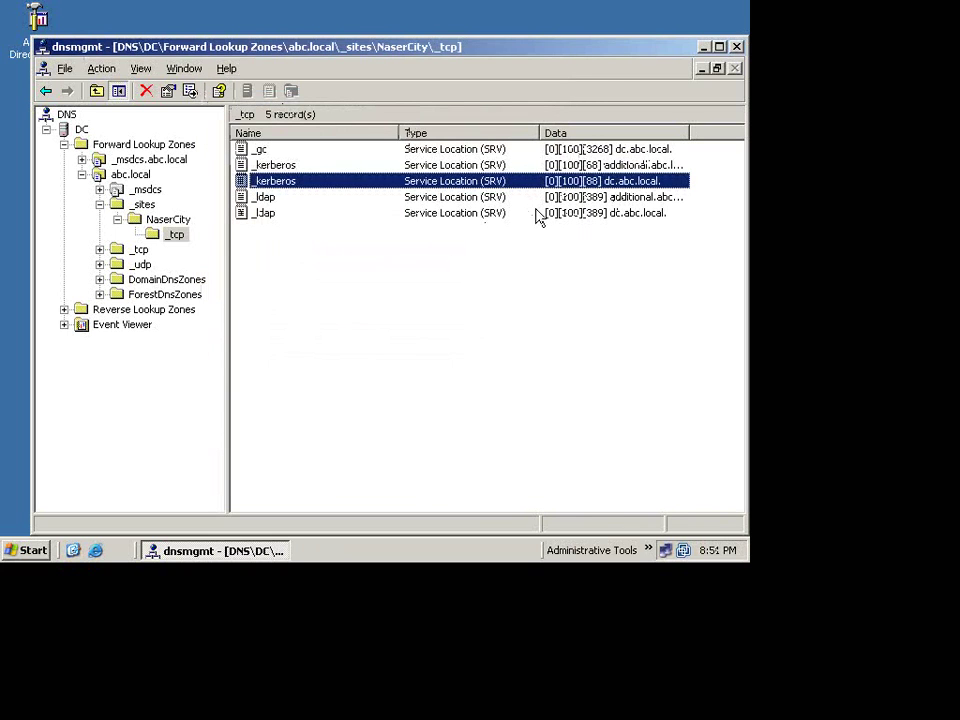
# Step: Change the same _kerberos record's priority from 0 to 1
pyautogui.press('Return')
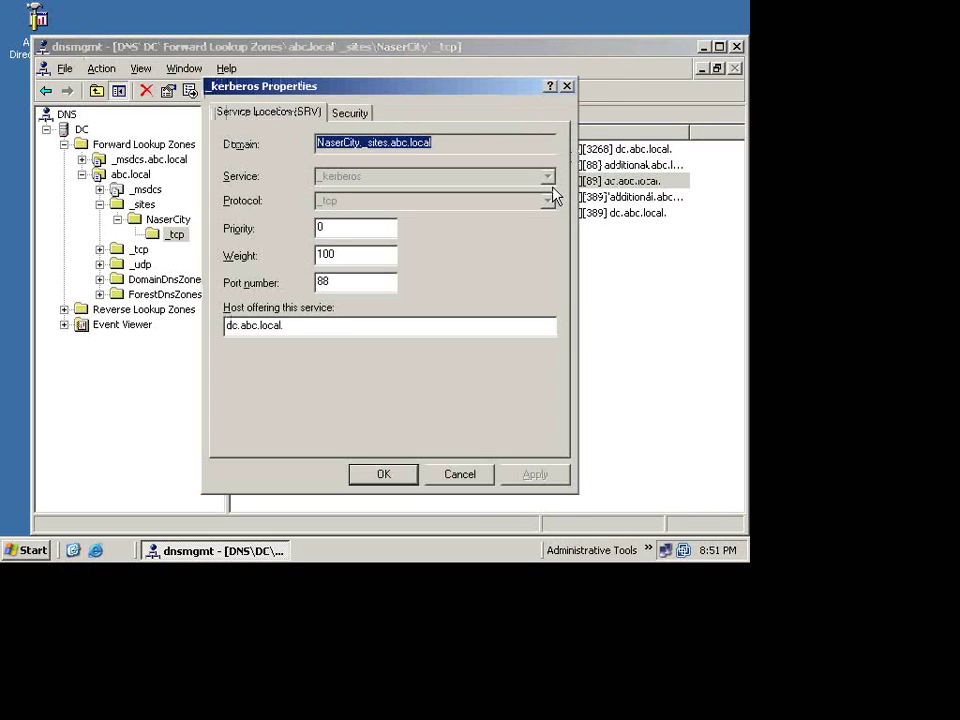
pyautogui.doubleClick(329, 226)
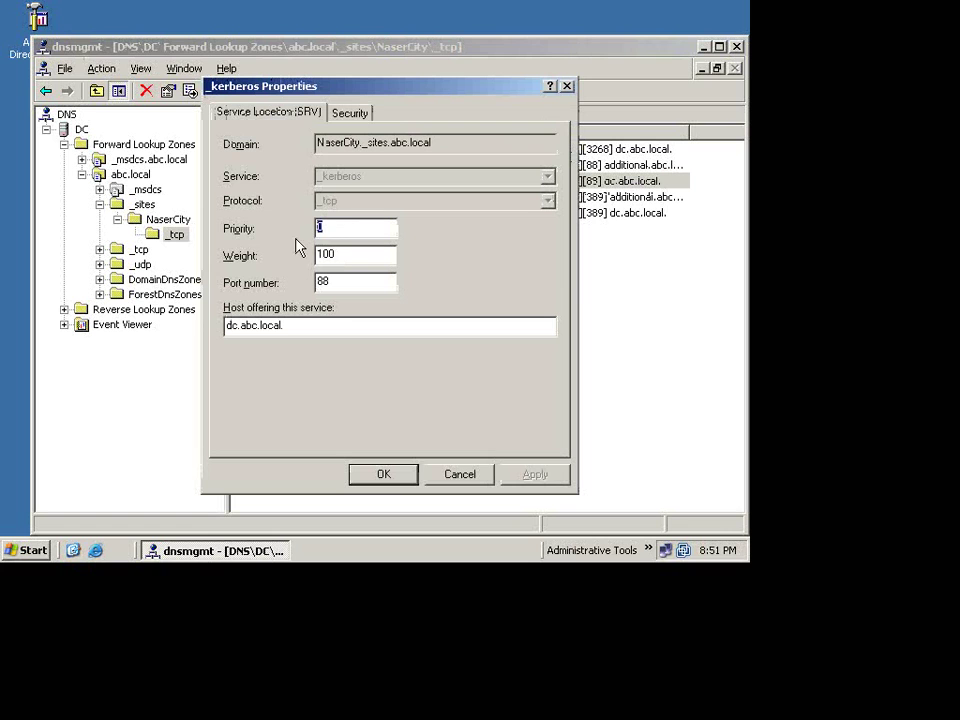
pyautogui.write('1')
pyautogui.click(383, 474)
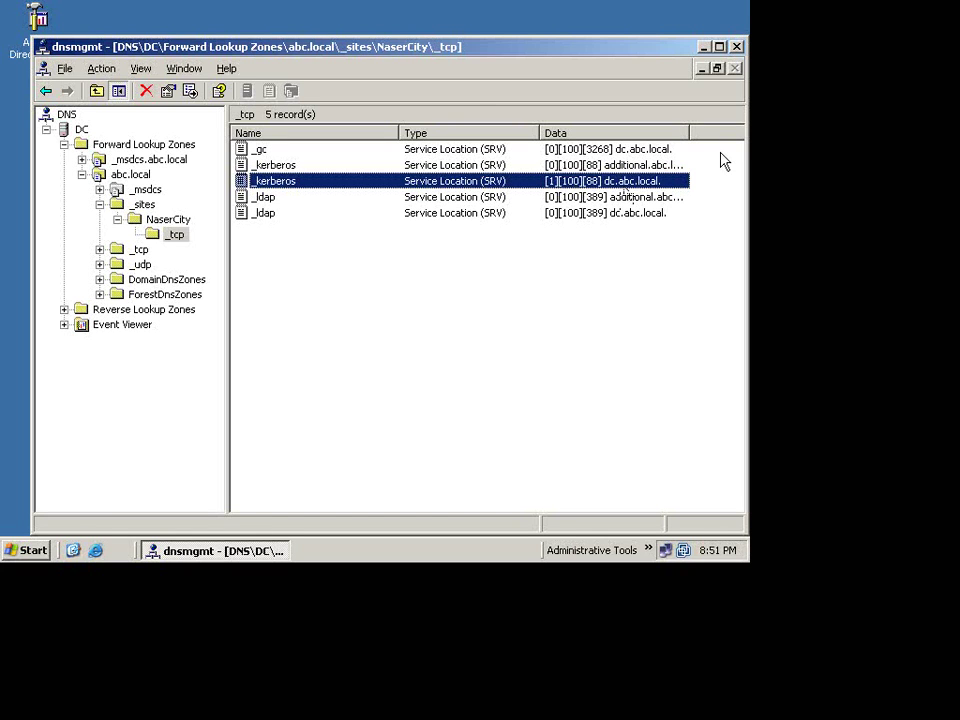
# Step: Recheck the record's properties without changes, refresh the _tcp list, and compare both _kerberos records
pyautogui.doubleClick(644, 186)
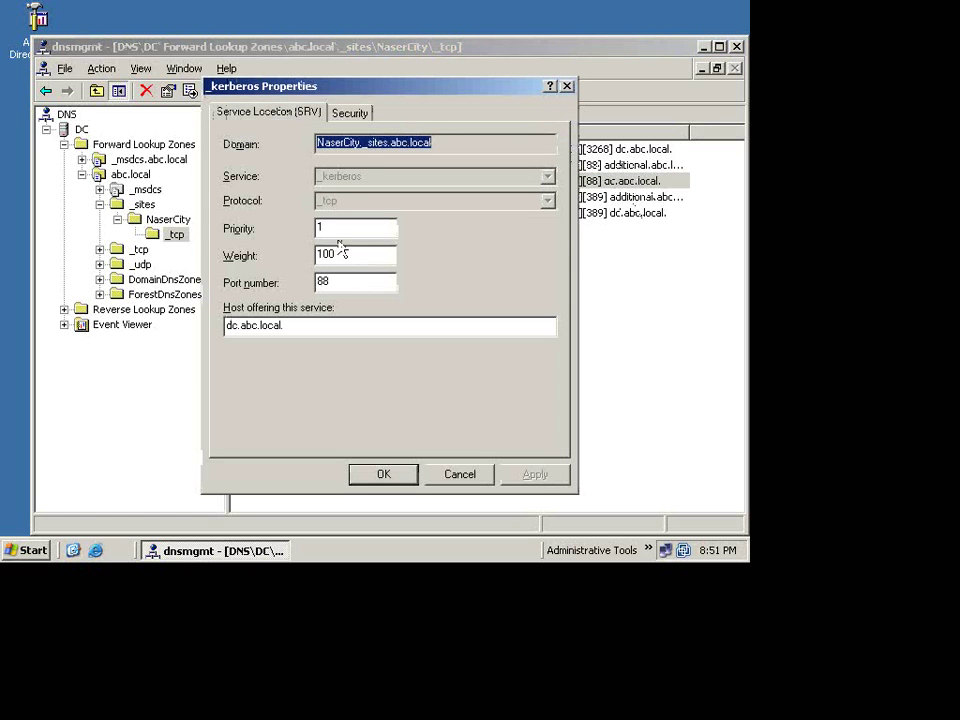
pyautogui.press('Tab')
pyautogui.click(479, 482)
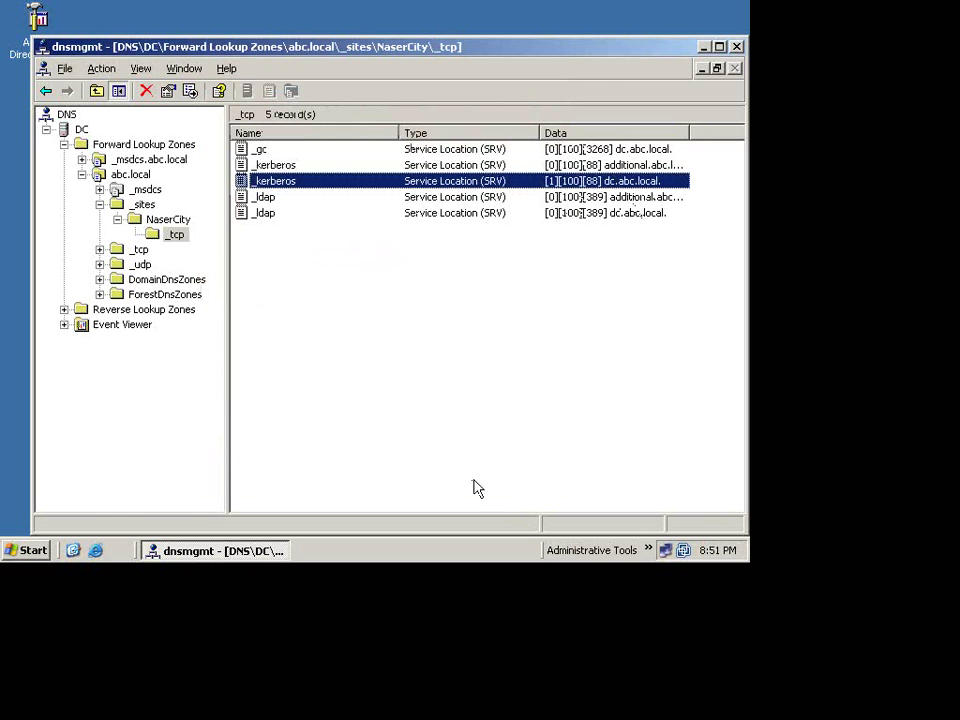
pyautogui.press('F5')
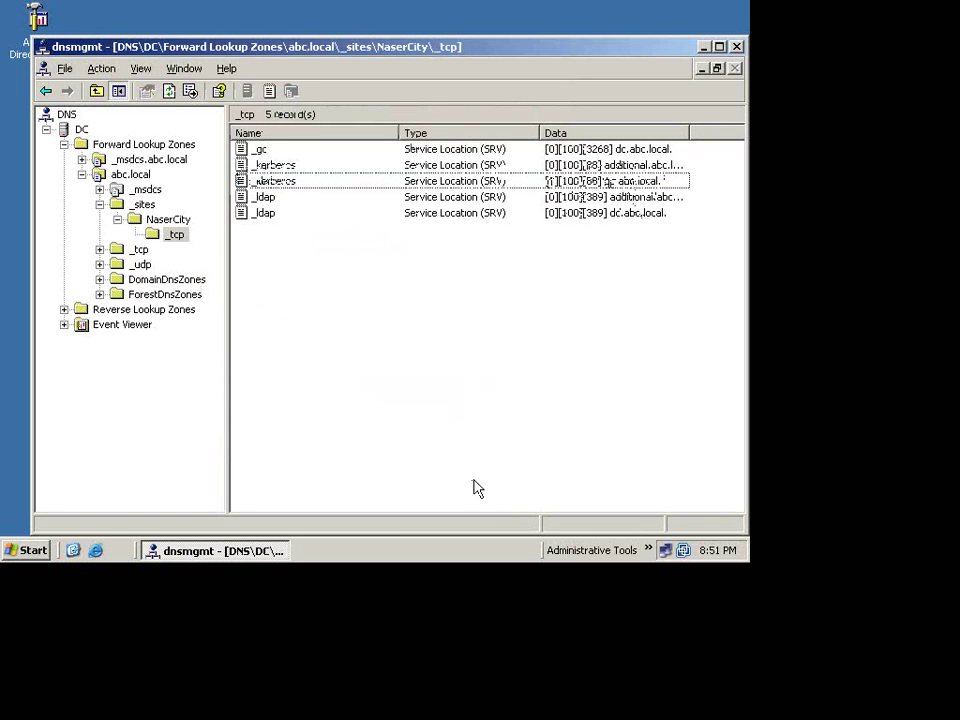
pyautogui.click(577, 170)
pyautogui.click(578, 181)
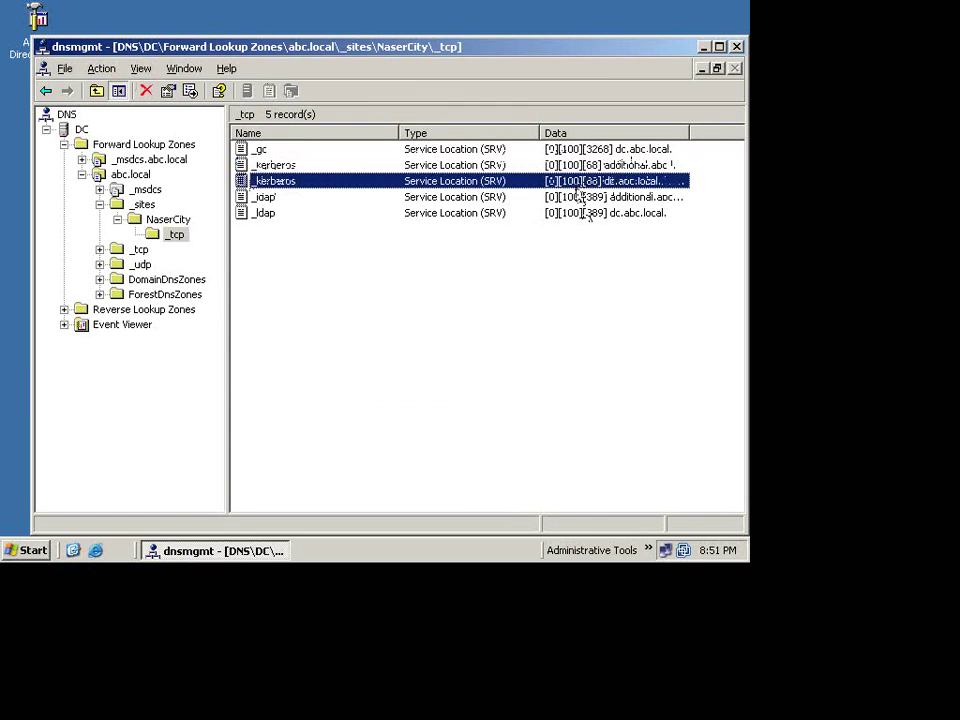
pyautogui.click(528, 325)
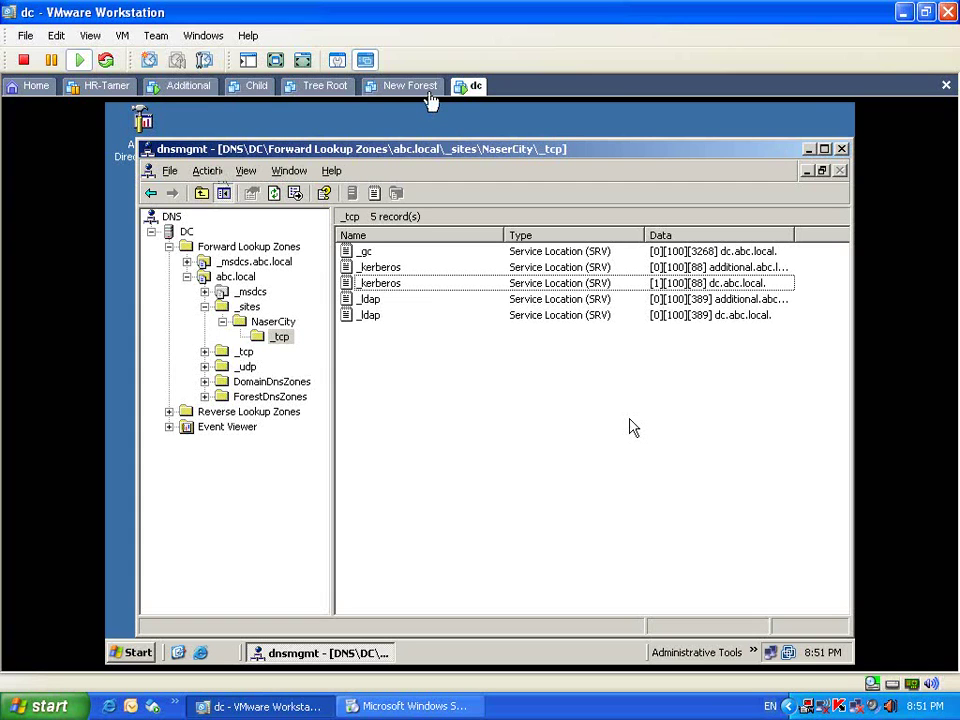
# Step: Switch to the Additional virtual machine and show it full screen
pyautogui.click(198, 87)
pyautogui.click(700, 593)
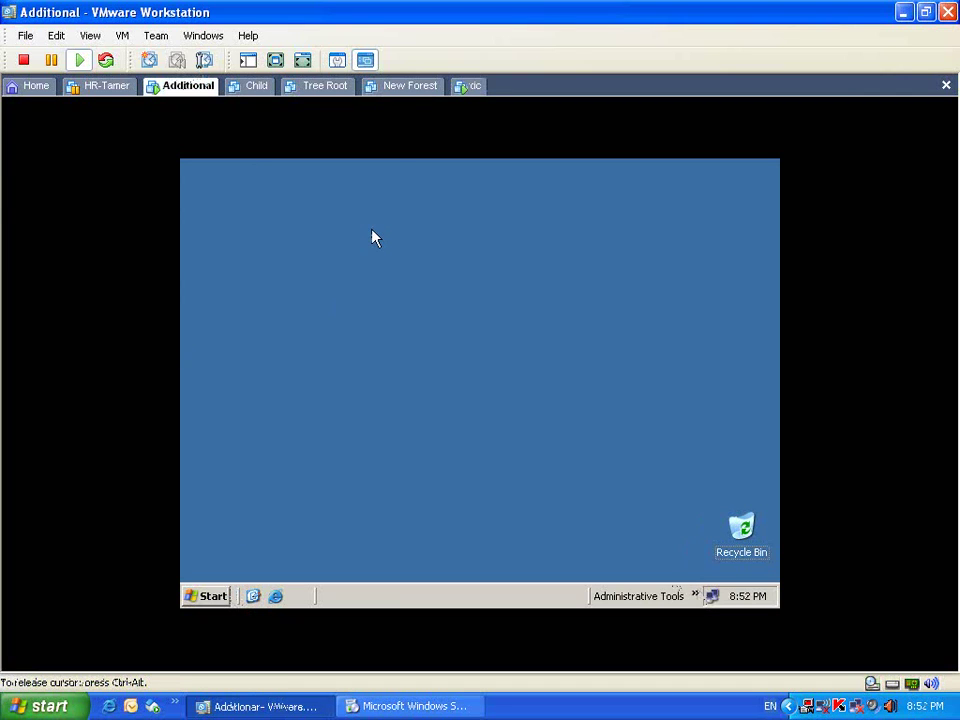
pyautogui.hotkey('ctrl', 'alt')
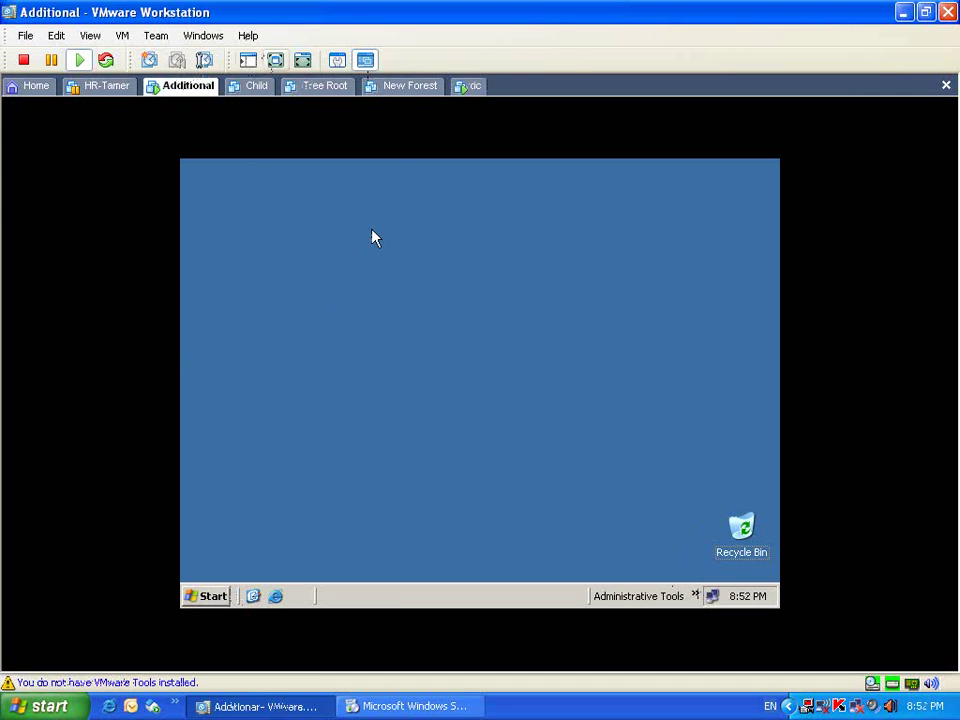
pyautogui.hotkey('ctrl', 'alt', 'Return')
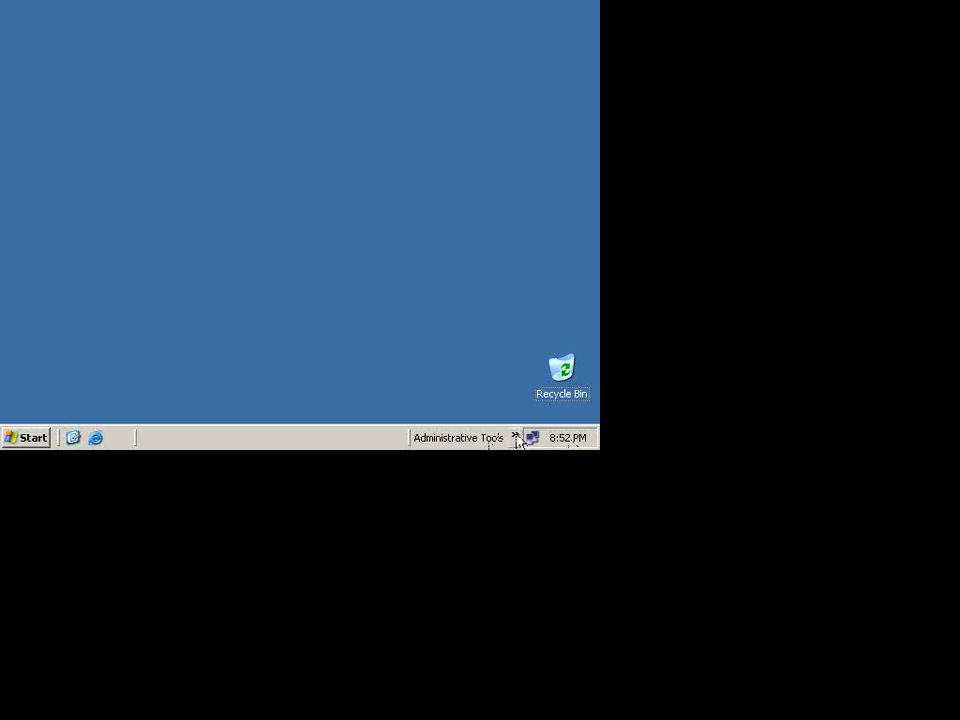
# Step: In DNS, view the five abc.local > _sites > NaserCity > _tcp records, then close the console
pyautogui.click(516, 437)
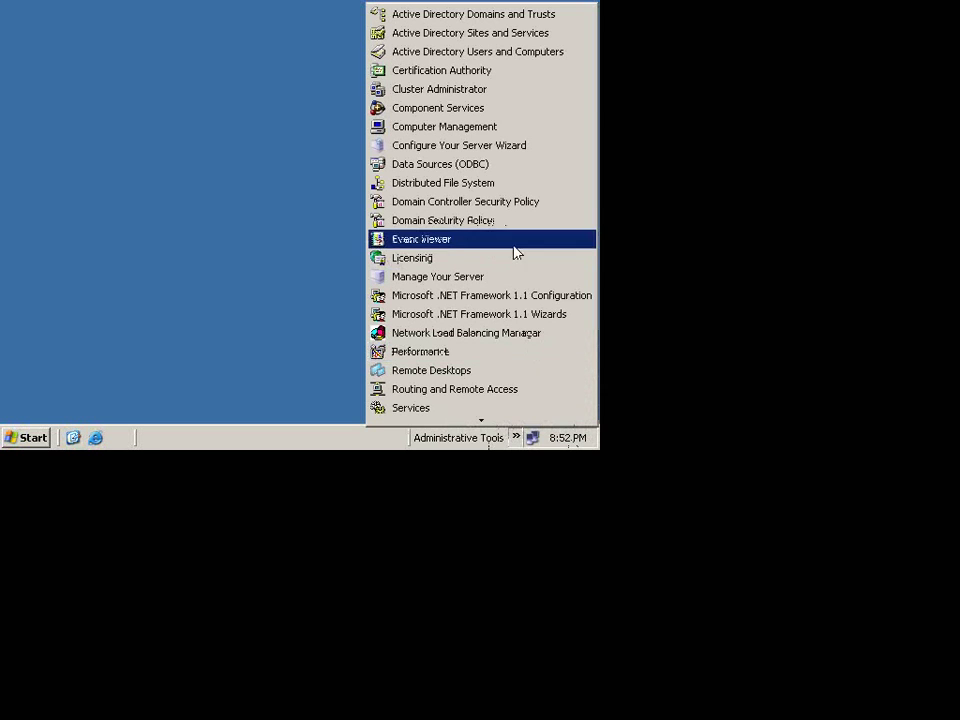
pyautogui.moveTo(515, 421)
pyautogui.click(448, 415)
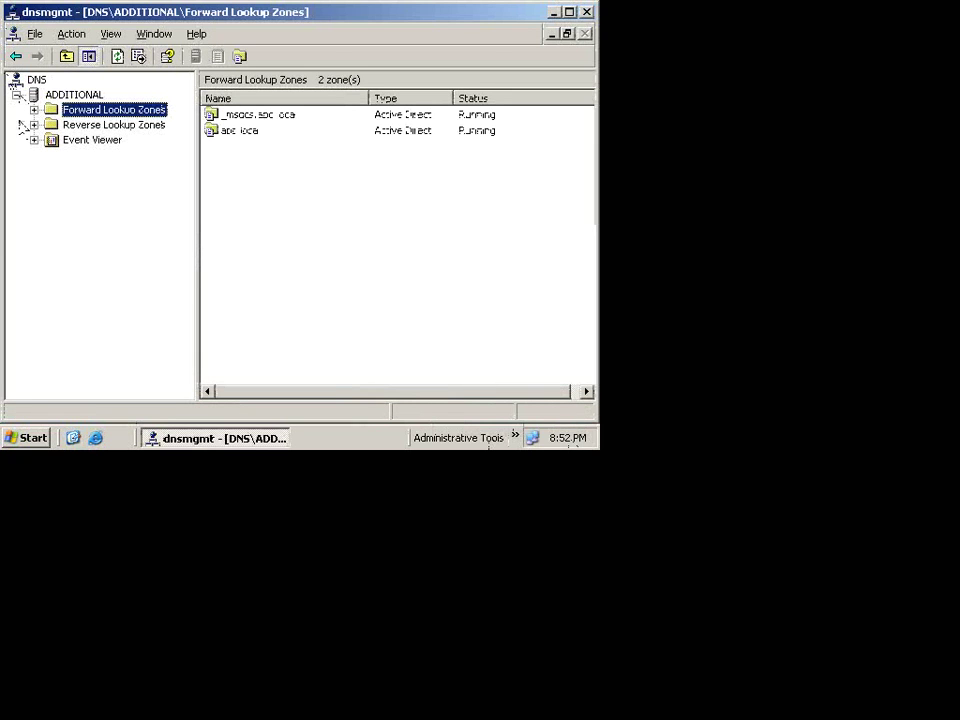
pyautogui.click(34, 109)
pyautogui.doubleClick(100, 140)
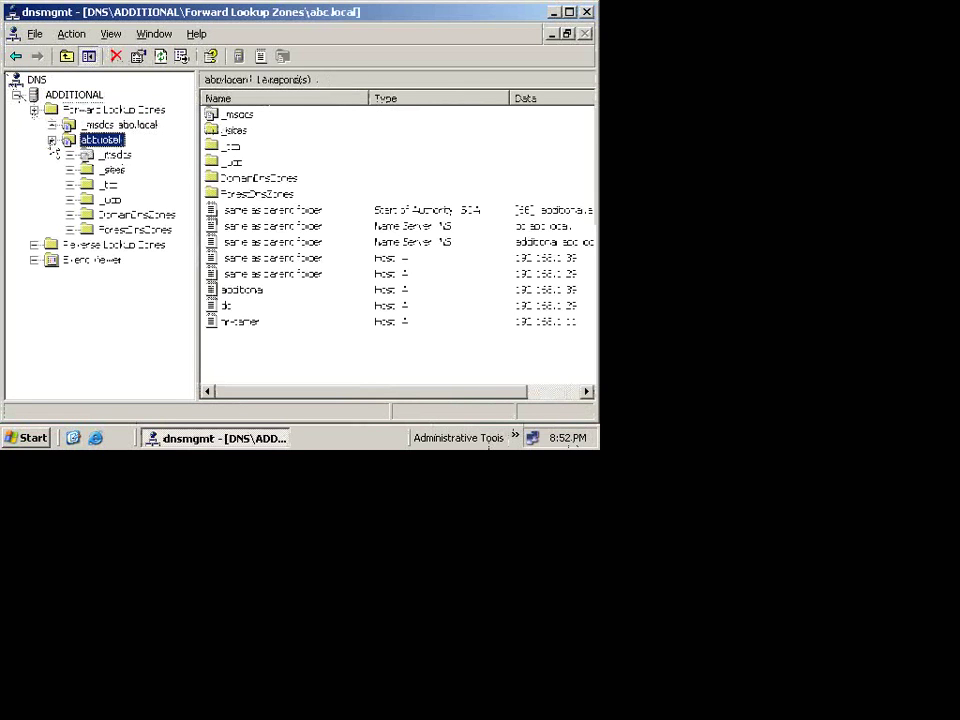
pyautogui.doubleClick(112, 170)
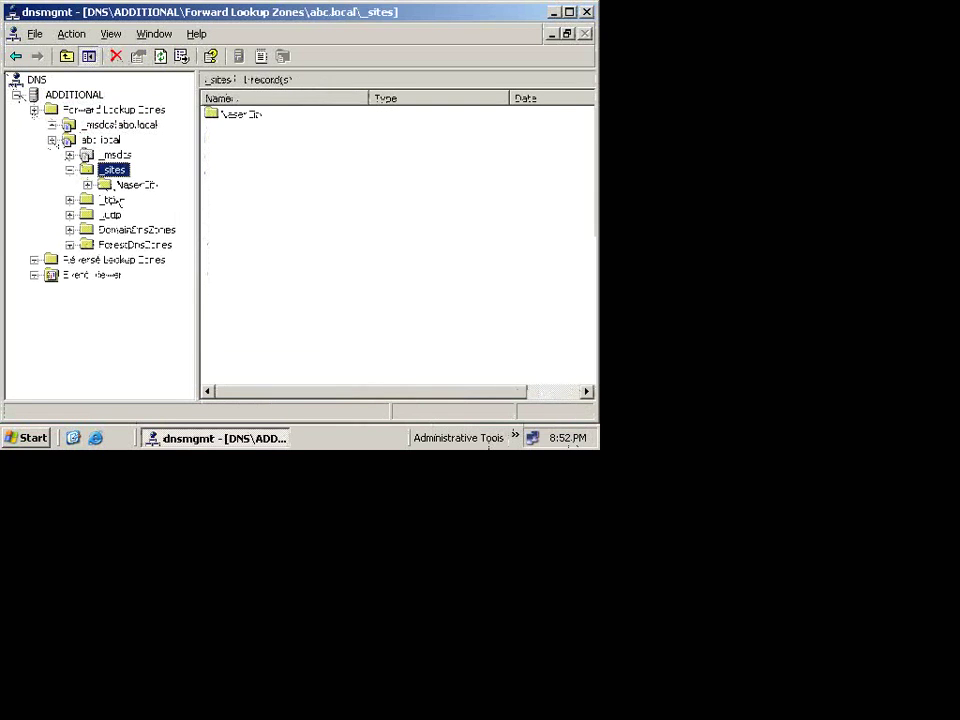
pyautogui.doubleClick(135, 185)
pyautogui.click(120, 200)
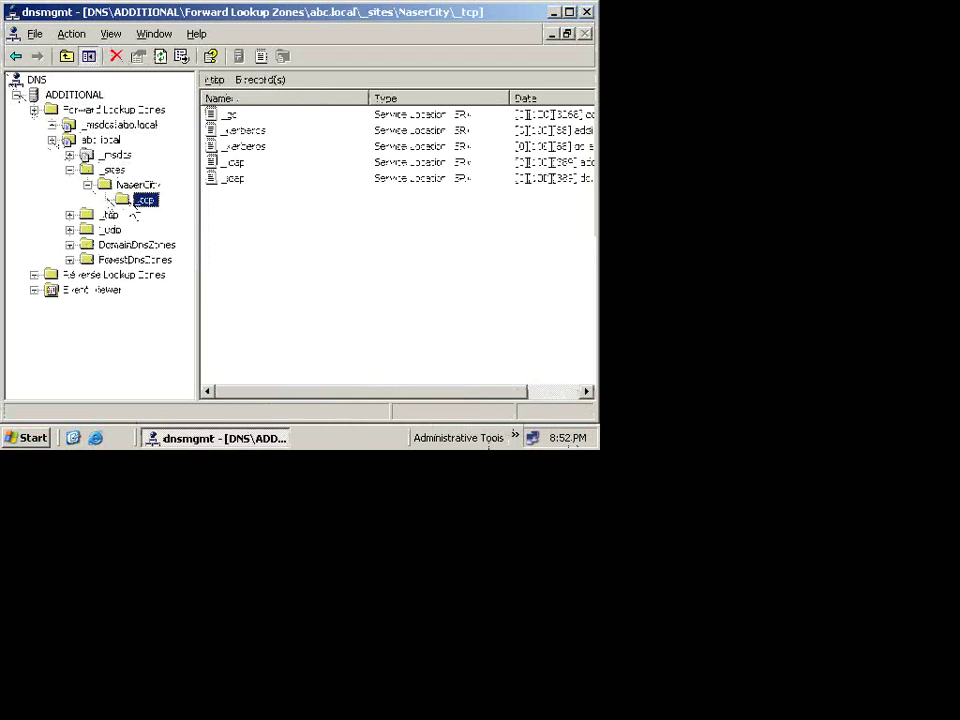
pyautogui.click(356, 269)
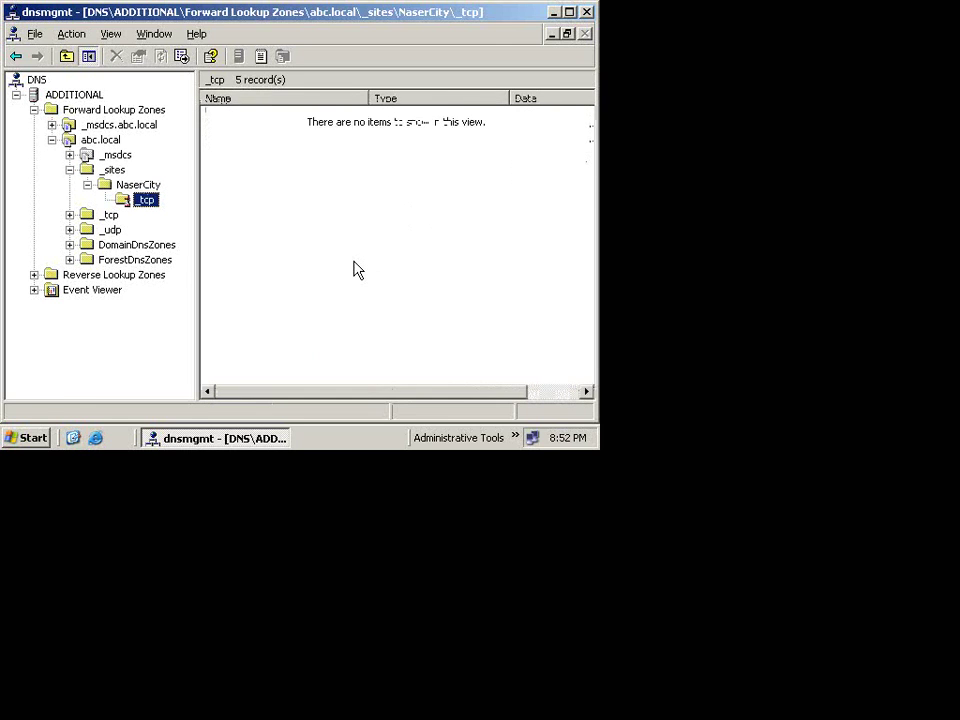
pyautogui.click(589, 14)
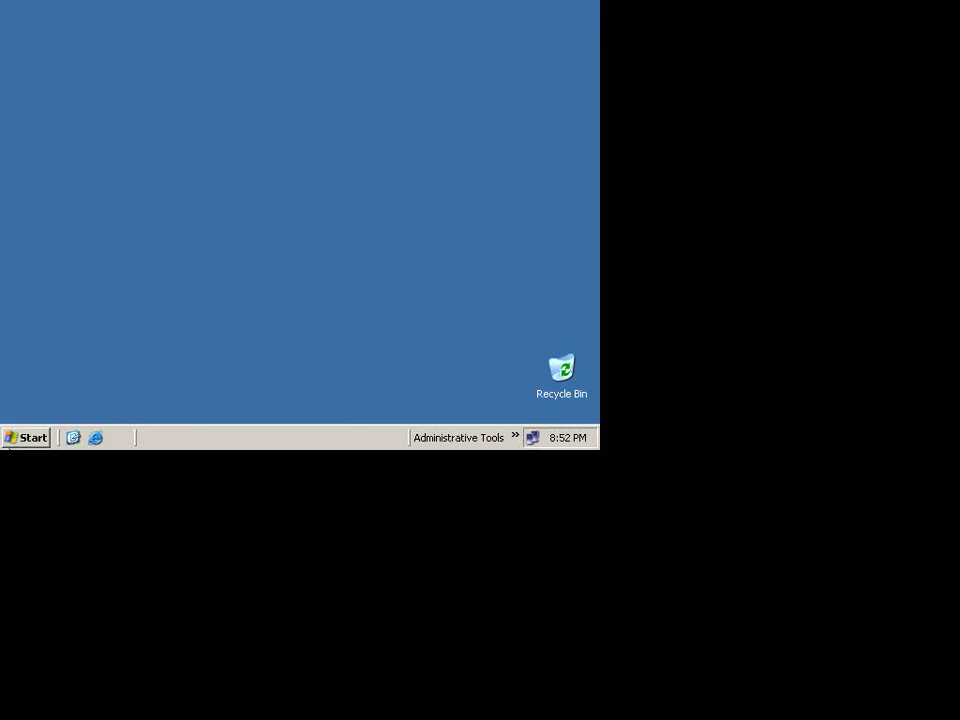
# Step: Restart the Additional server from Shut Down, entering the comment 't'
pyautogui.click(20, 438)
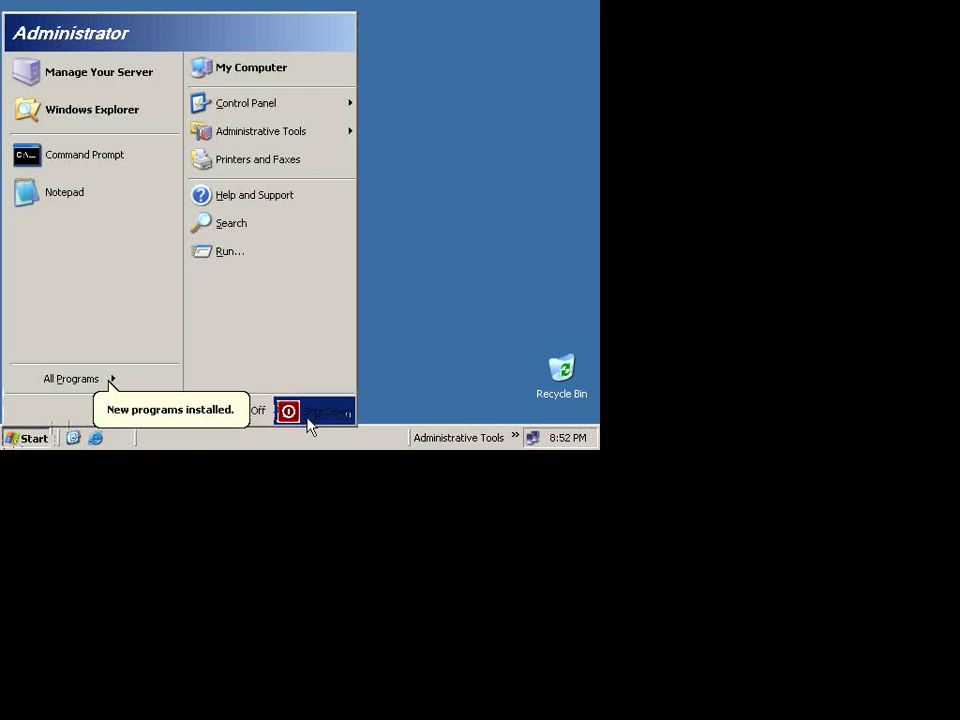
pyautogui.click(308, 416)
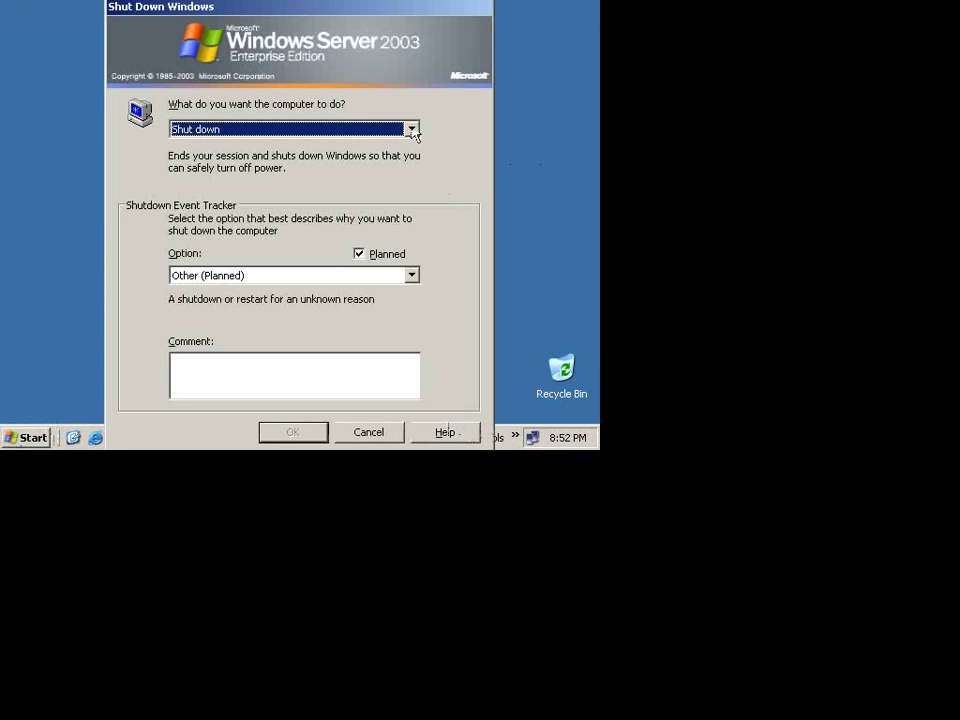
pyautogui.click(411, 129)
pyautogui.click(272, 171)
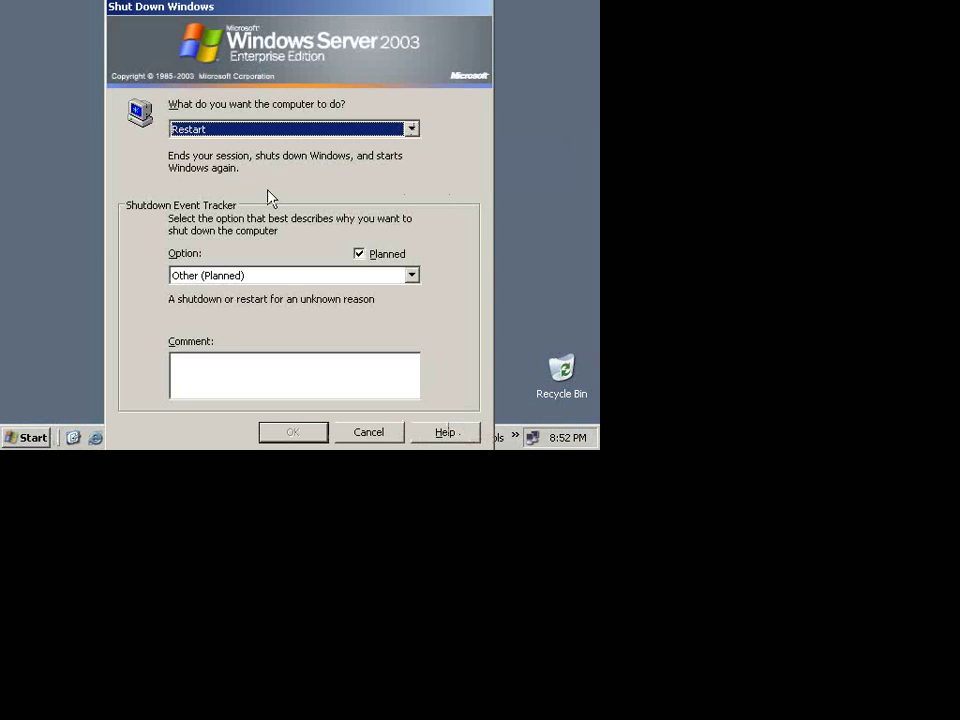
pyautogui.write('te')
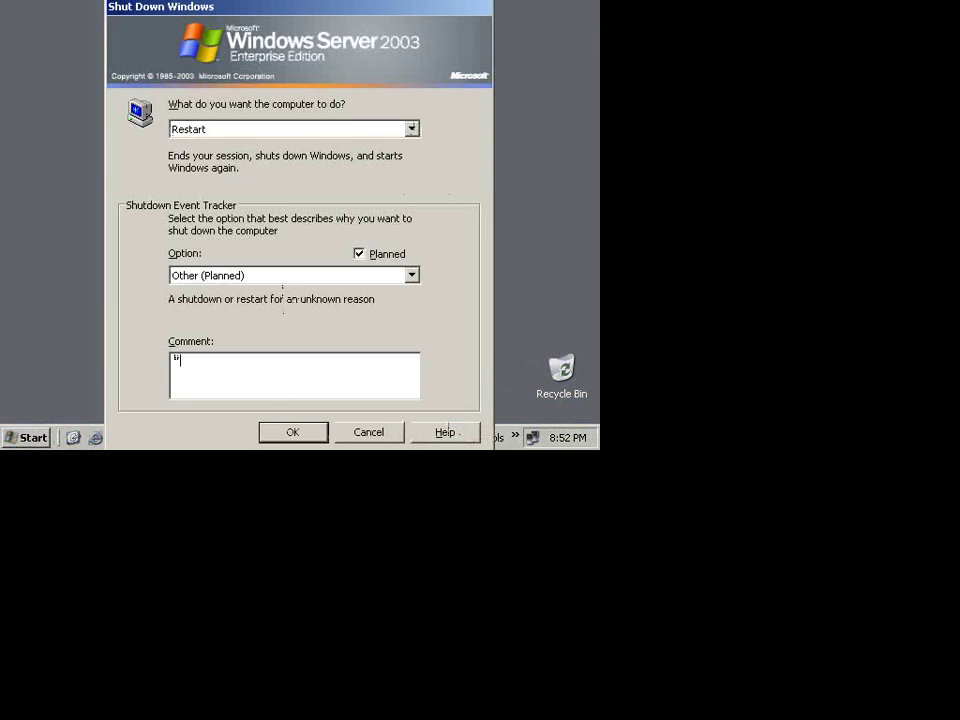
pyautogui.press('Return')
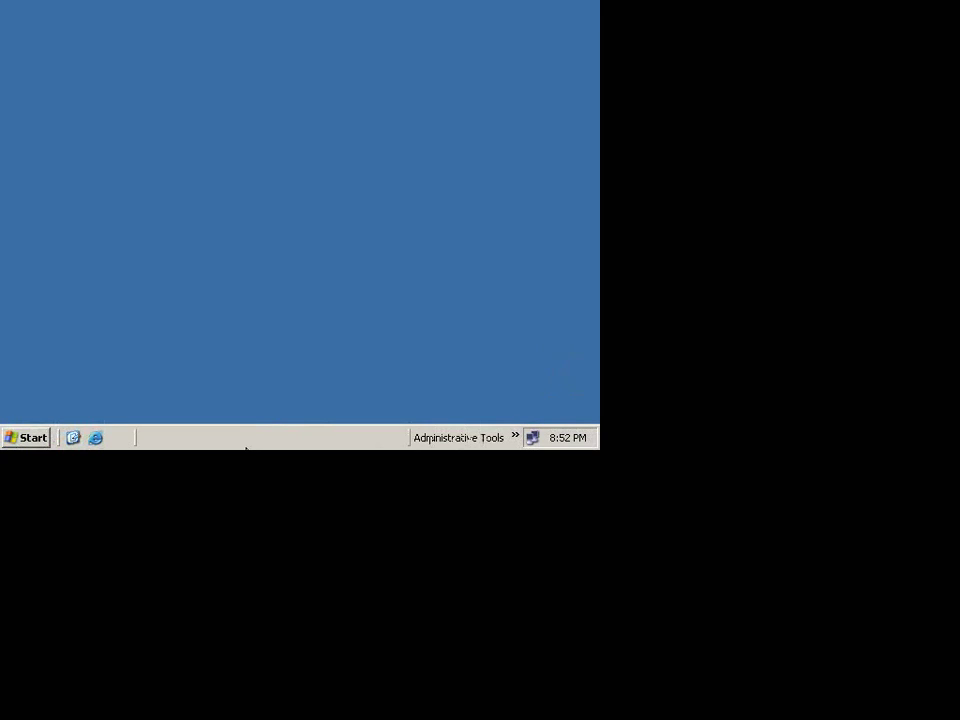